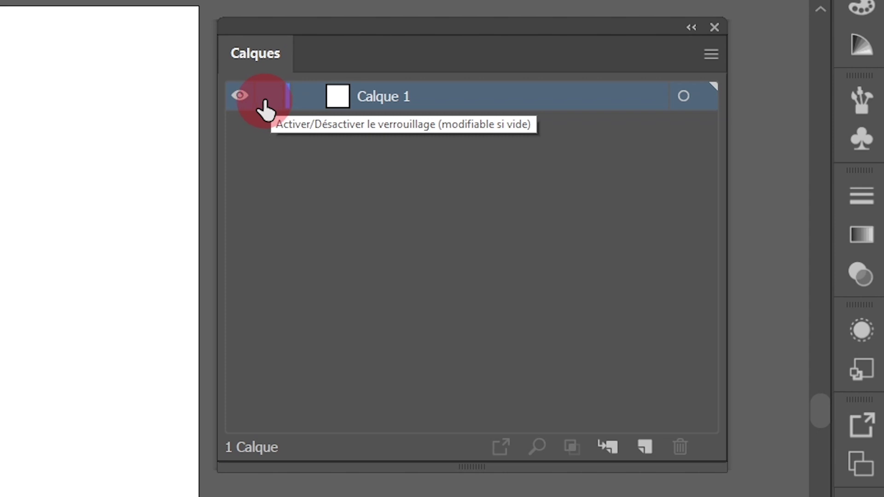
Lock Calque 1 and unlock it again.
click(269, 106)
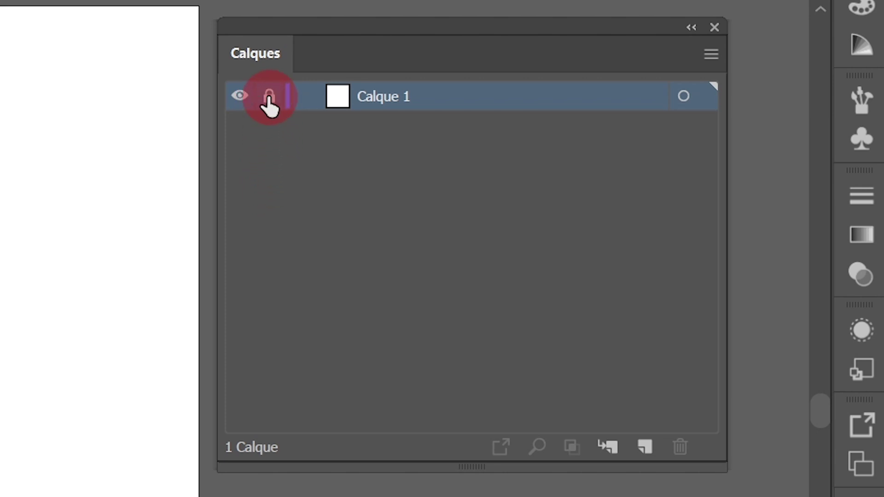
click(270, 108)
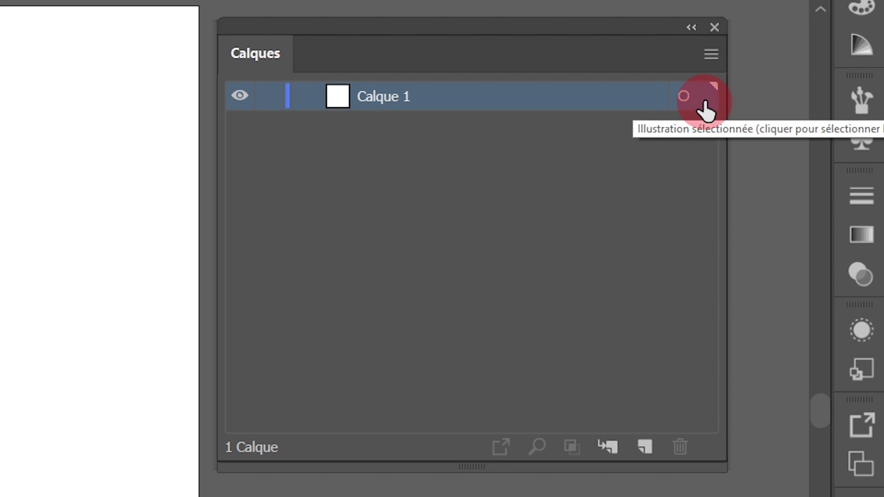
click(703, 102)
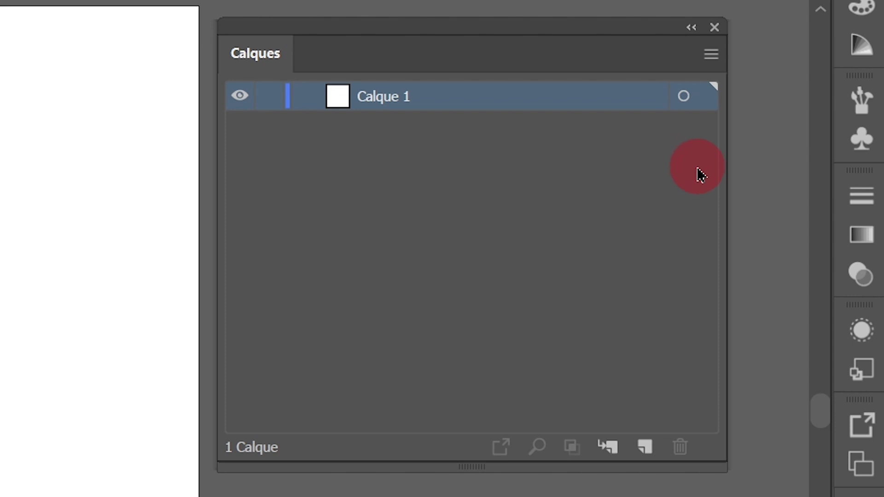
click(713, 57)
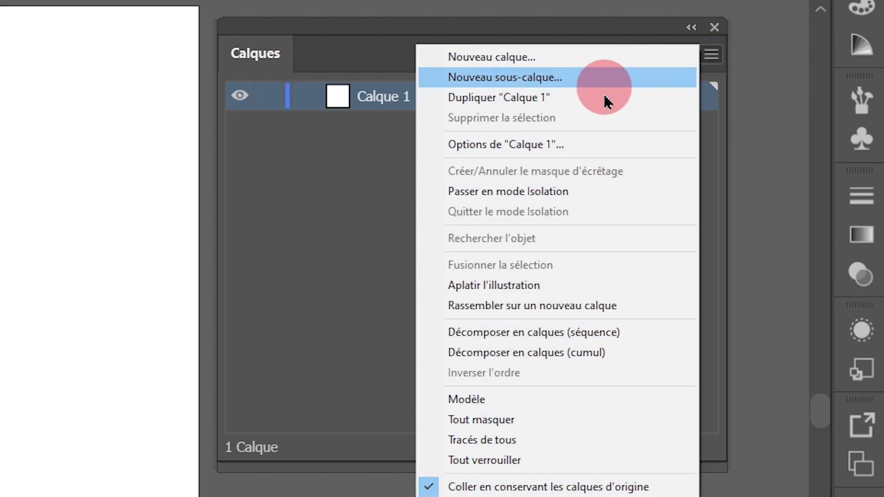
click(325, 244)
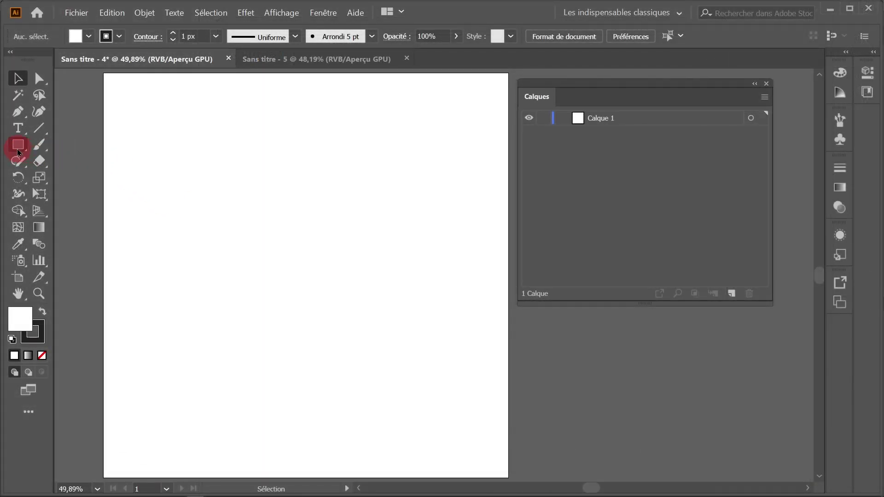
Draw a nearly circular ellipse in the upper-left part of the artboard and fill it with orange.
click(17, 145)
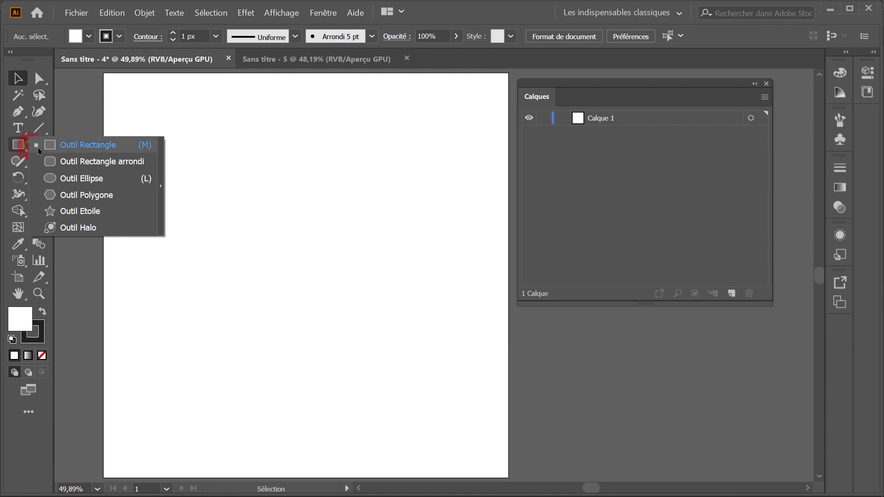
click(70, 179)
drag(231, 205, 299, 275)
click(91, 40)
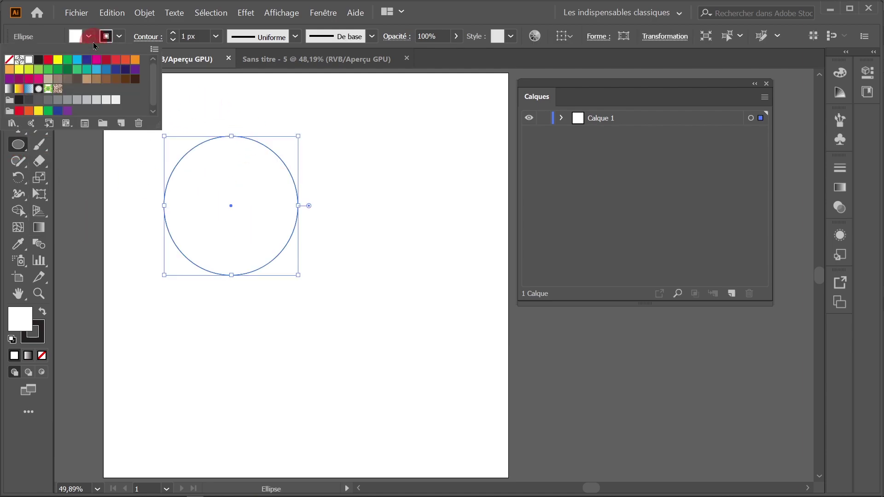
click(135, 60)
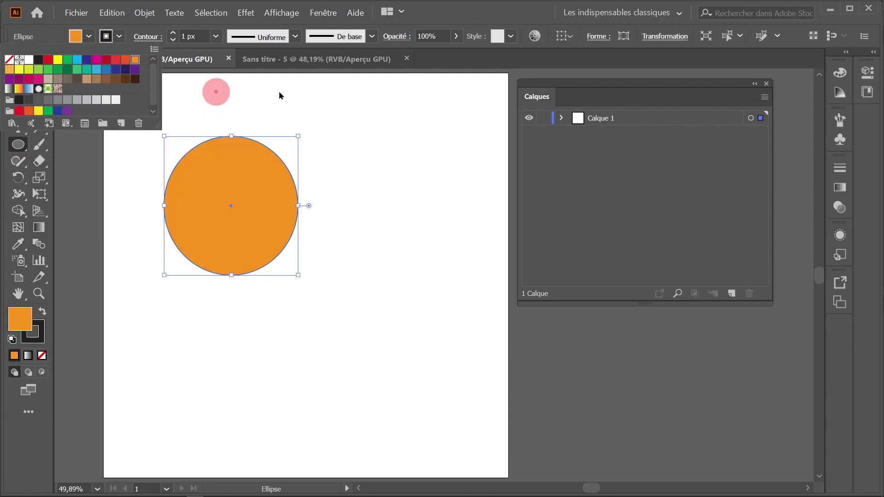
click(429, 5)
Draw a tall rectangle beside the orange ellipse with a light blue fill.
click(17, 78)
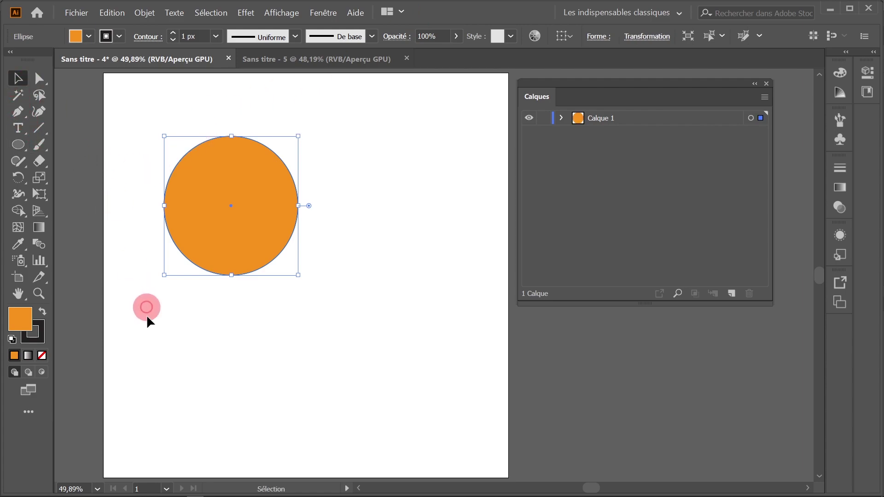
click(59, 197)
key(m)
drag(336, 146, 436, 306)
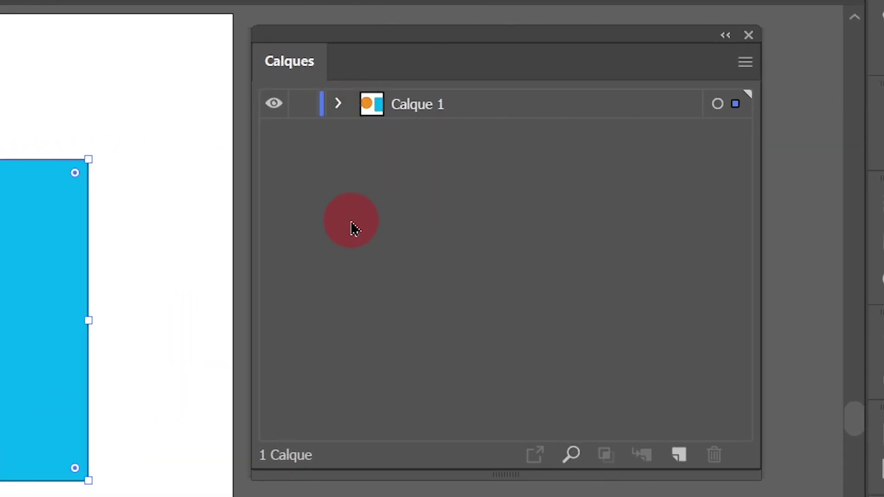
Expand Calque 1 to list its objects, and switch the visibility of the rectangle and the ellipse off and on.
click(339, 104)
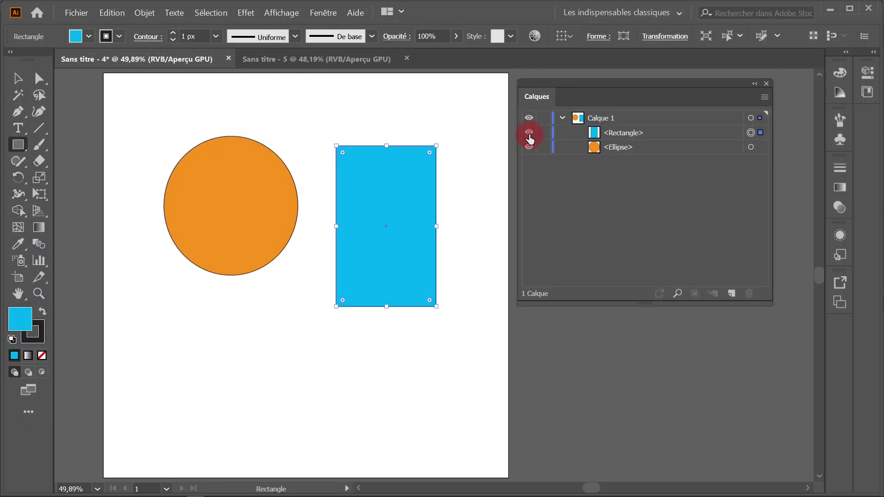
click(530, 135)
click(529, 134)
click(529, 147)
click(530, 147)
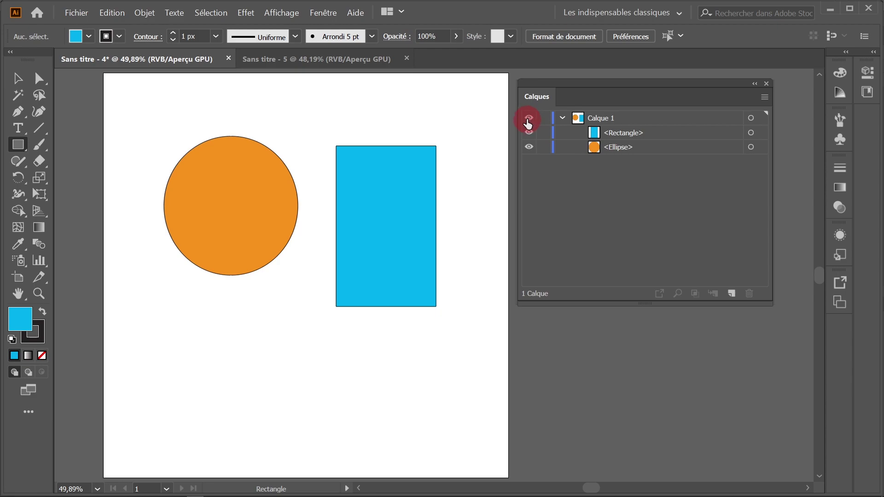
Hide and show the whole of Calque 1, trying outline view meanwhile, and toggle the layer's lock.
click(529, 119)
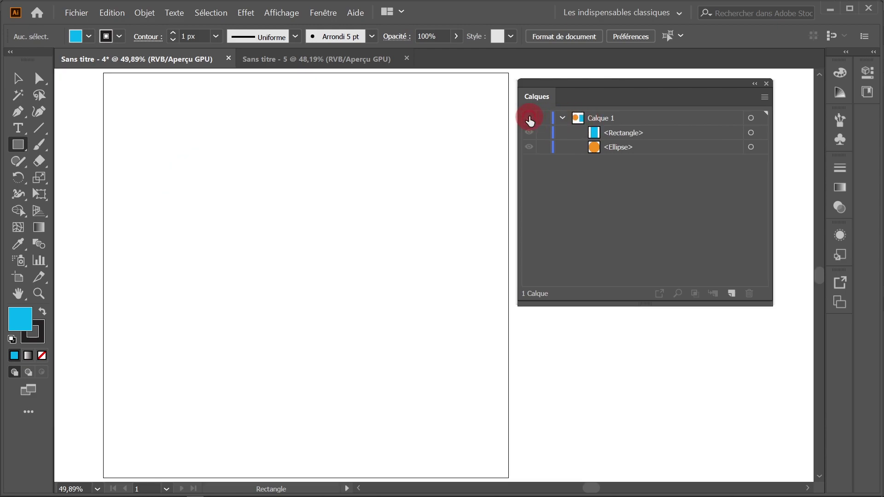
key(ctrl+y)
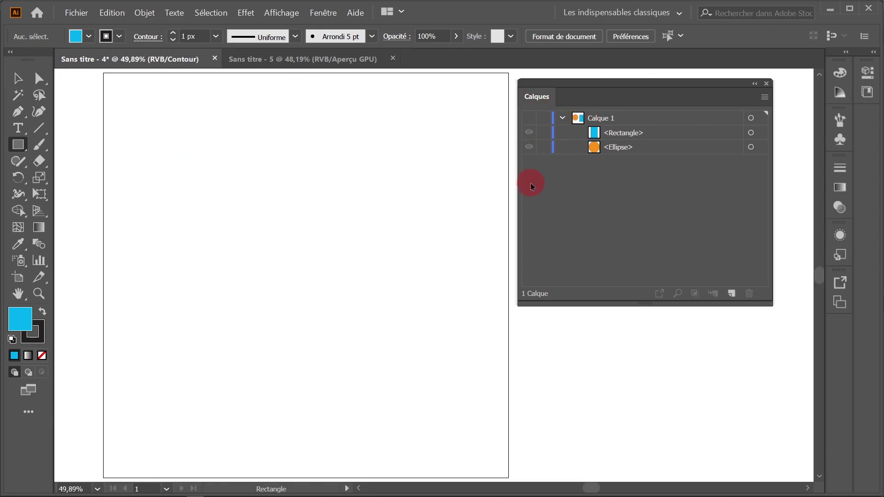
click(529, 119)
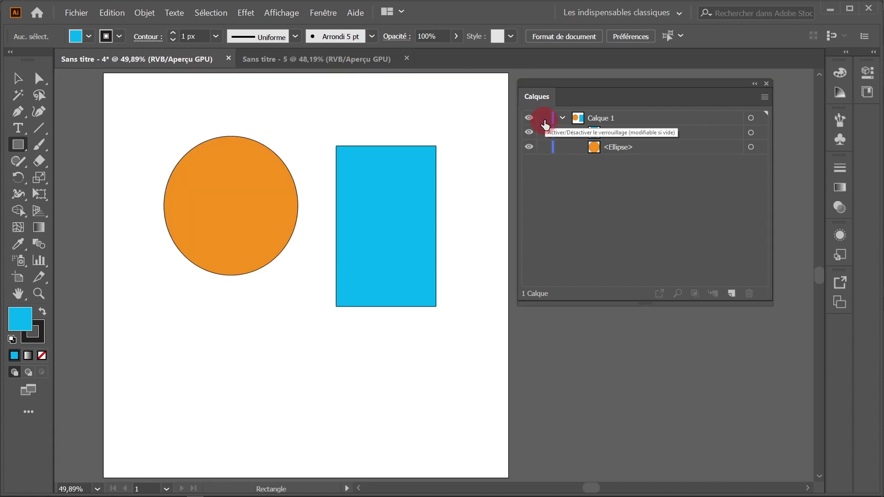
click(543, 119)
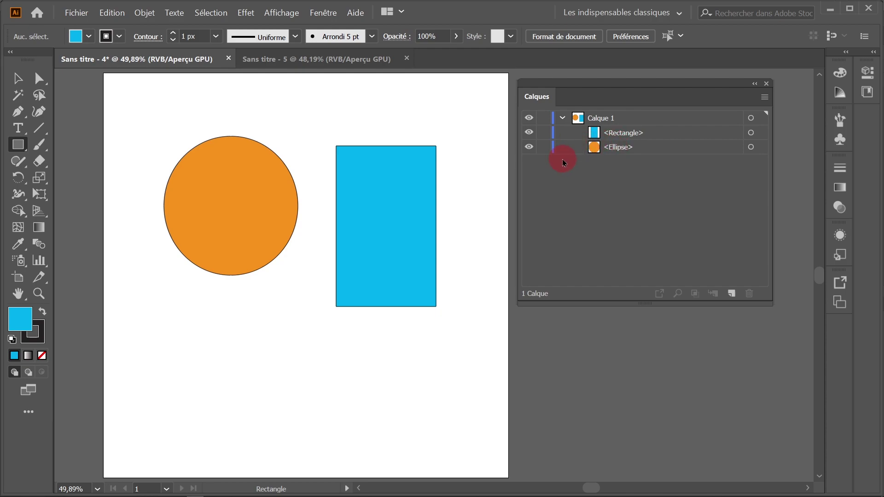
Examine the layer options of Calque 1, including the colour list and the custom colour picker, and cancel them.
click(647, 122)
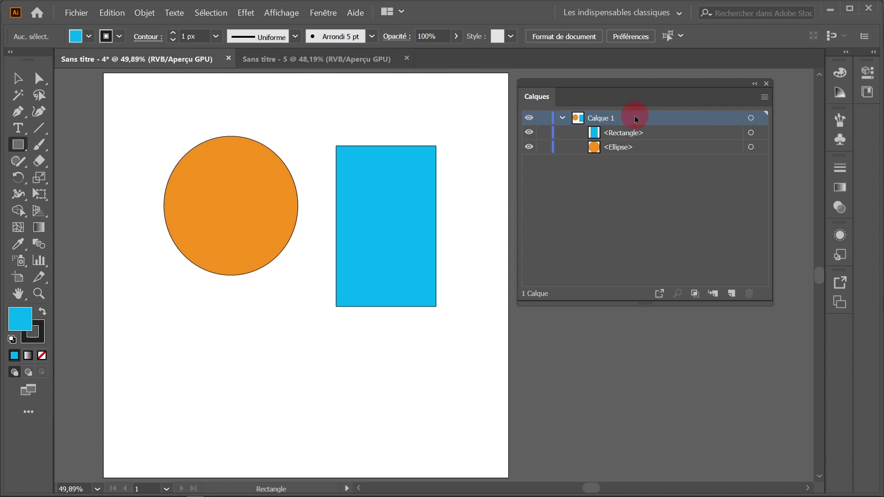
double_click(670, 122)
drag(179, 7, 366, 60)
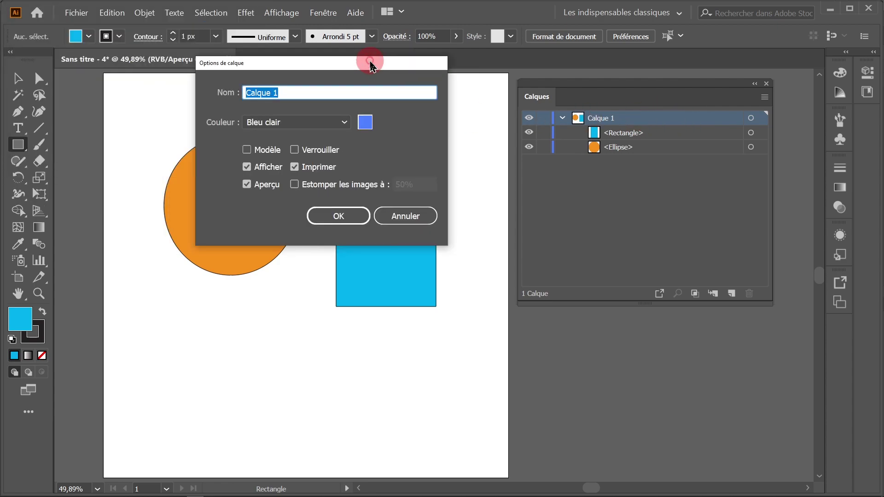
drag(288, 67, 346, 79)
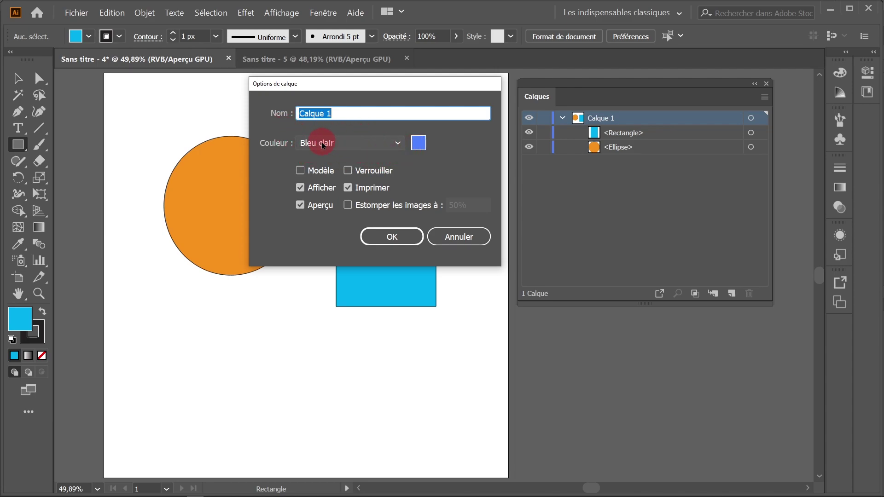
click(399, 147)
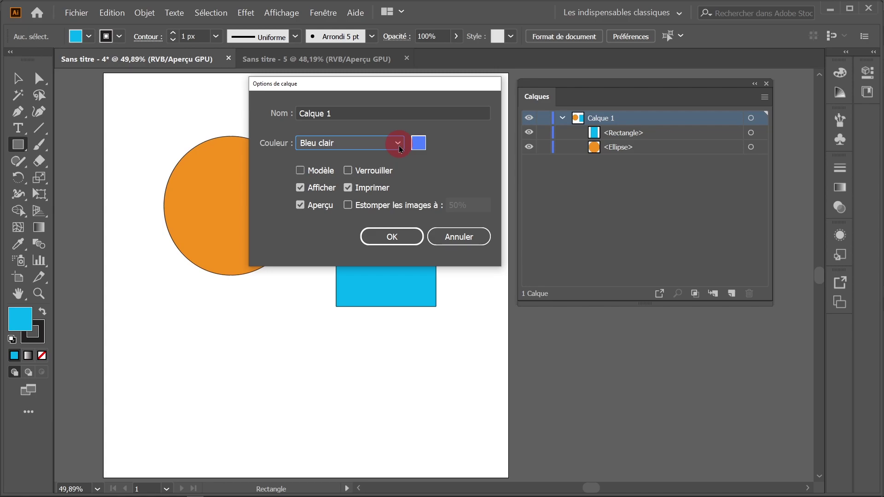
click(399, 148)
click(442, 160)
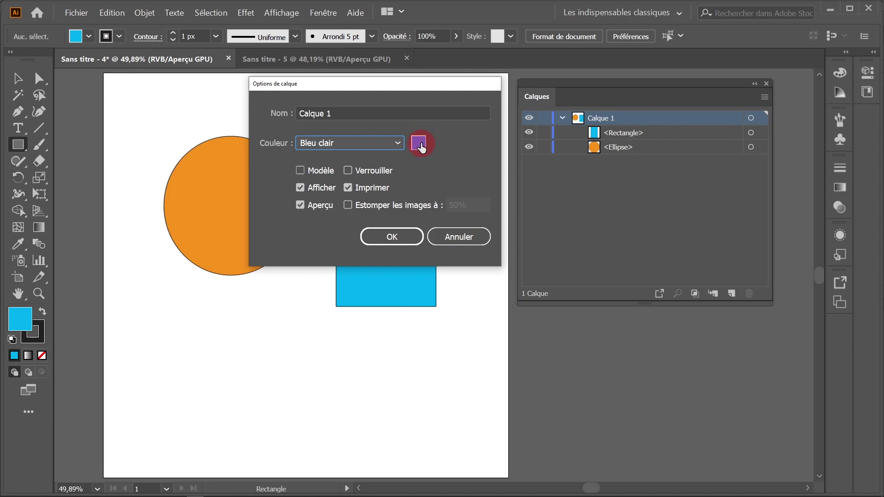
click(419, 143)
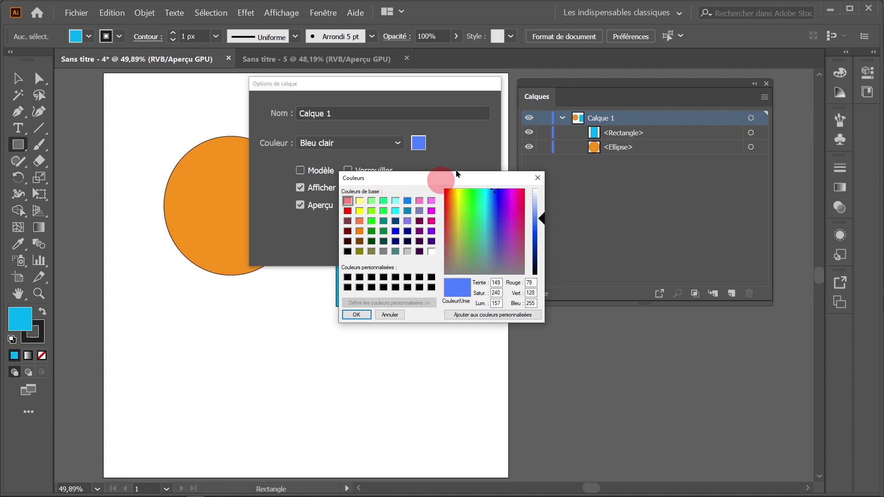
click(456, 158)
key(Escape)
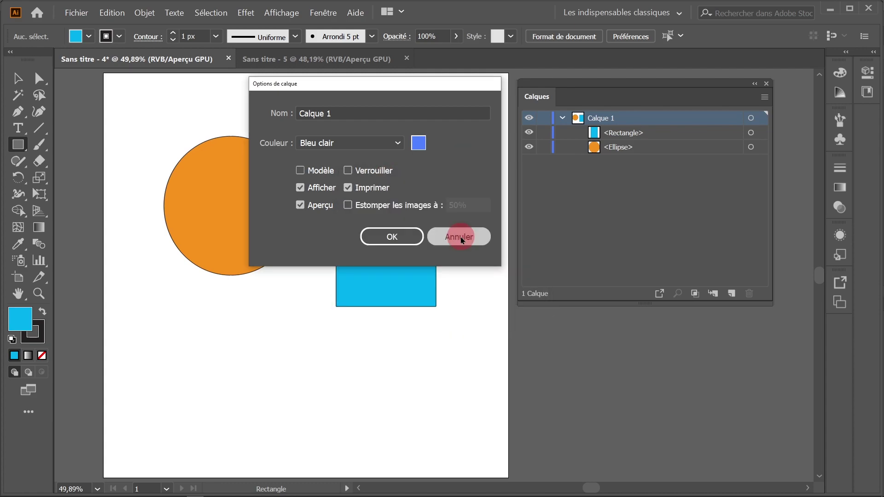
click(468, 237)
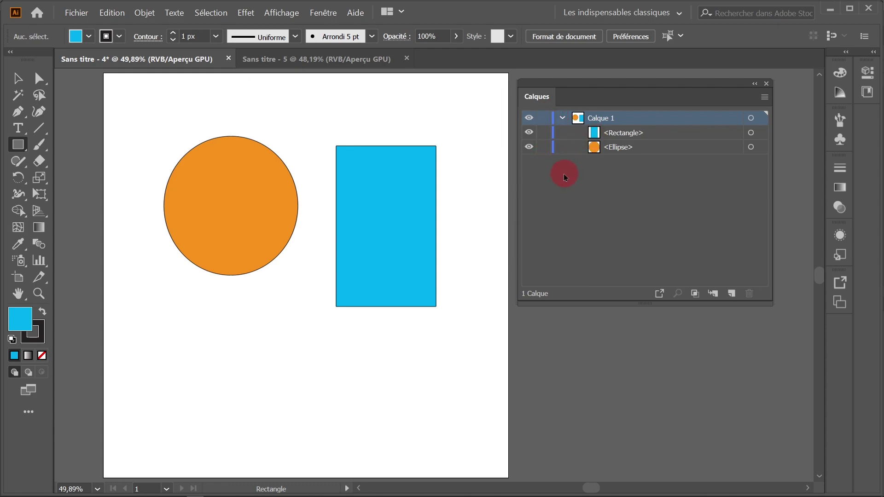
Collapse Calque 1 and select the orange ellipse on the artboard.
click(562, 118)
click(573, 174)
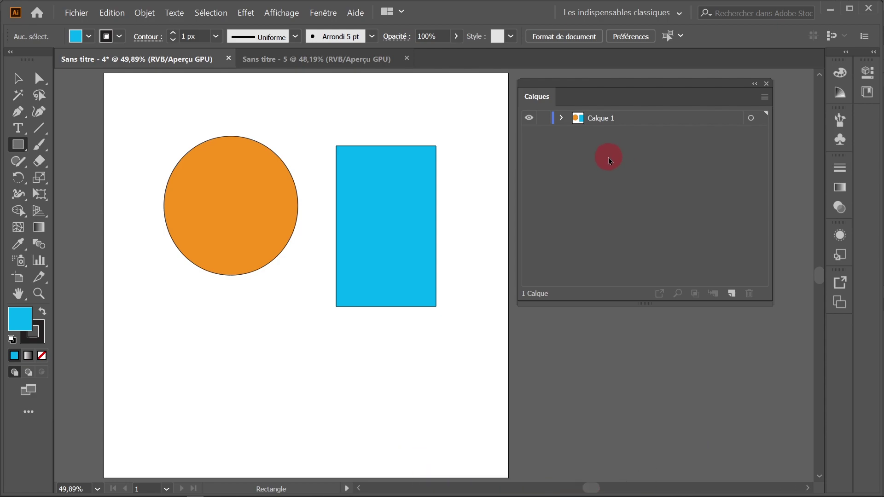
click(18, 79)
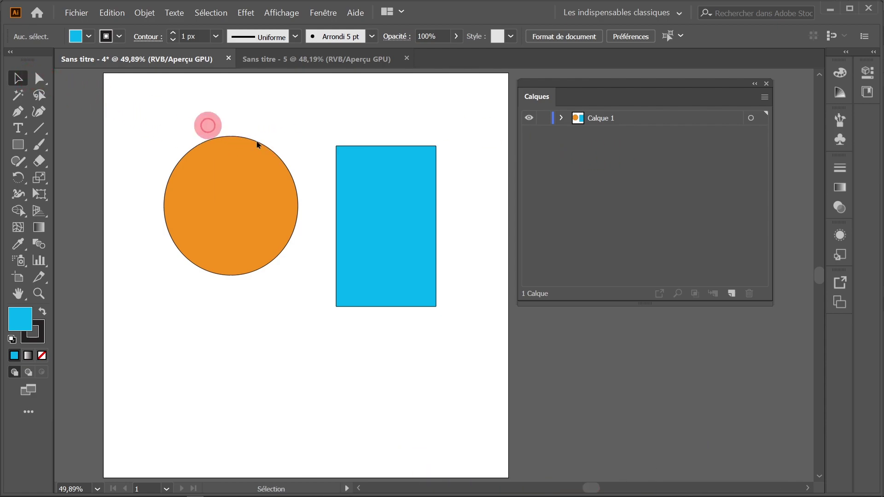
click(408, 184)
click(254, 164)
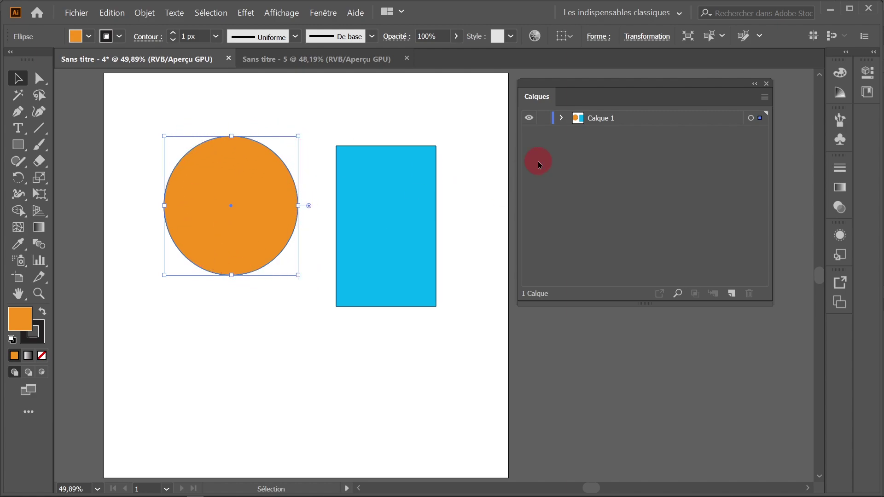
Set the layer colour of Calque 1 to Vert in its layer options.
double_click(647, 119)
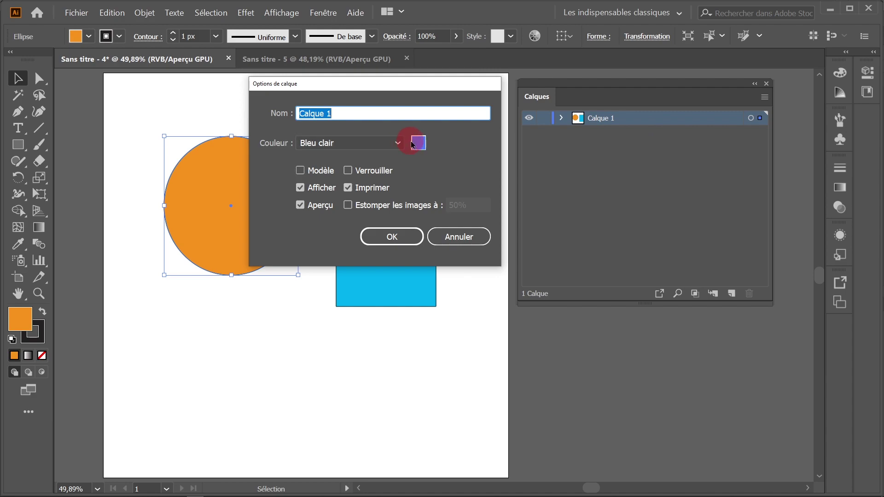
click(399, 143)
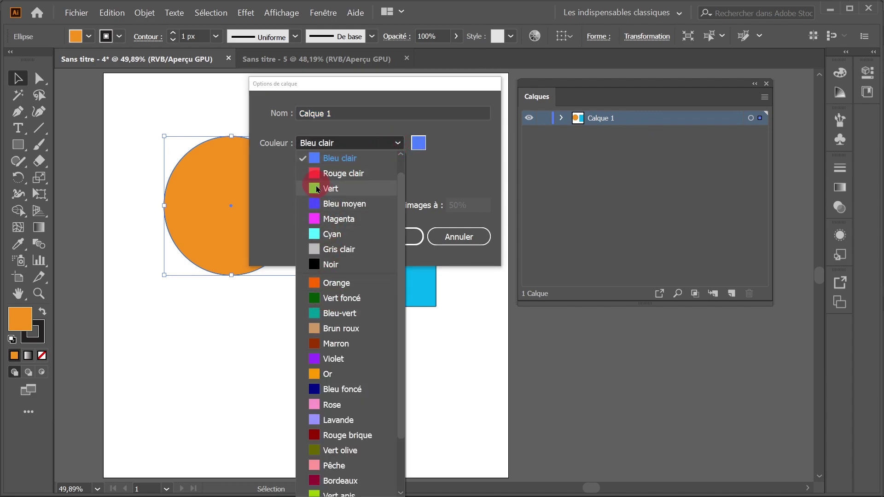
click(330, 188)
click(398, 236)
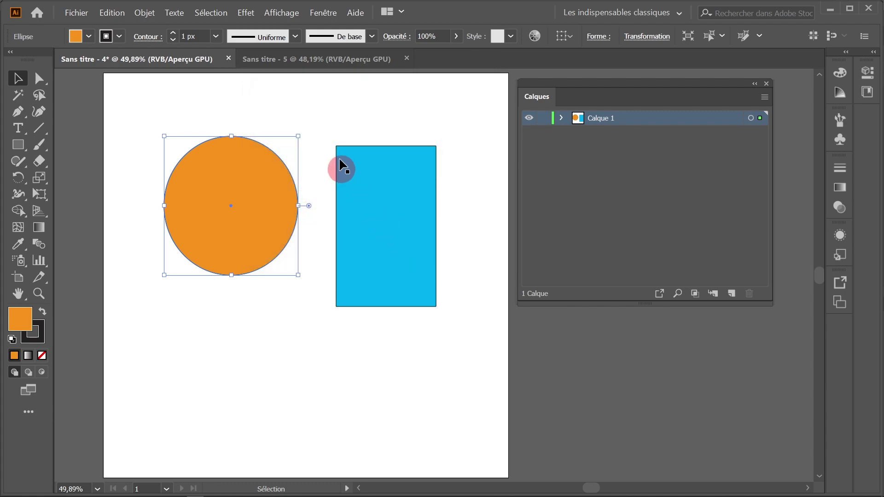
Reselect the orange ellipse to check the colour of its selection outline, and deselect it.
click(540, 170)
click(251, 189)
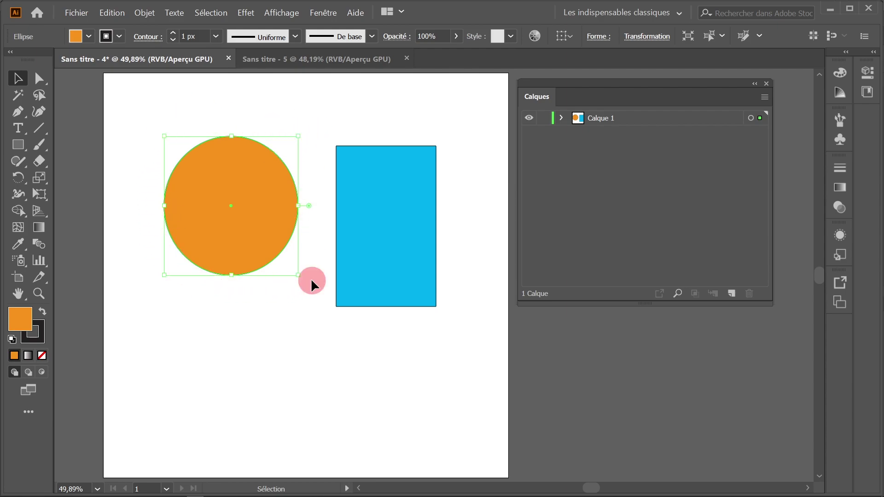
click(349, 138)
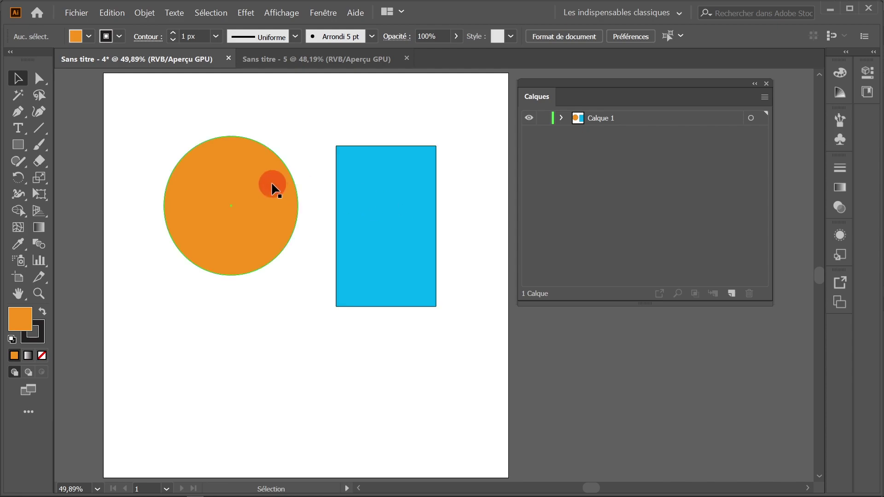
Turn Calque 1 into a template layer (Modèle) with images dimmed to 50%.
double_click(661, 118)
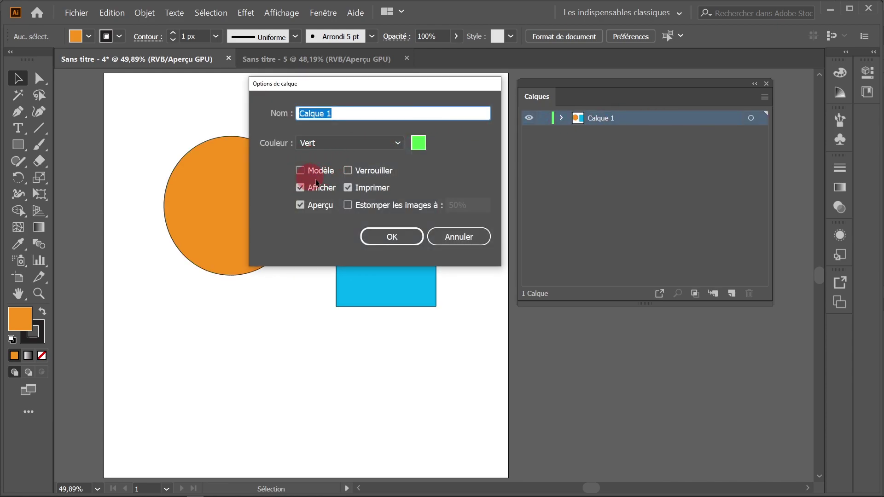
click(299, 171)
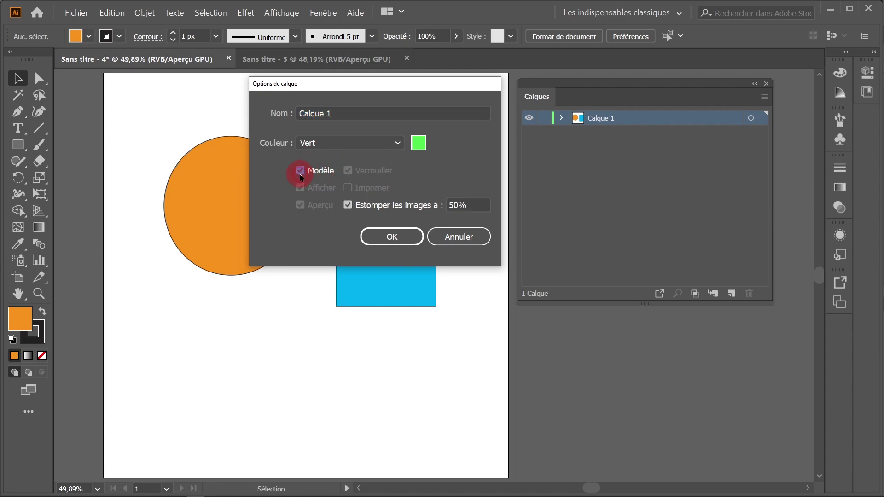
click(389, 236)
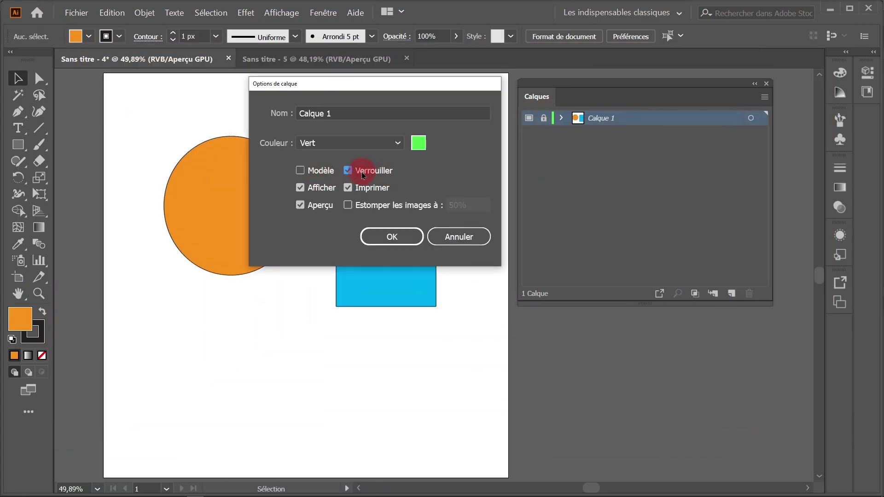
Make Calque 1 a locked, non-template layer through its layer options.
click(392, 236)
click(545, 121)
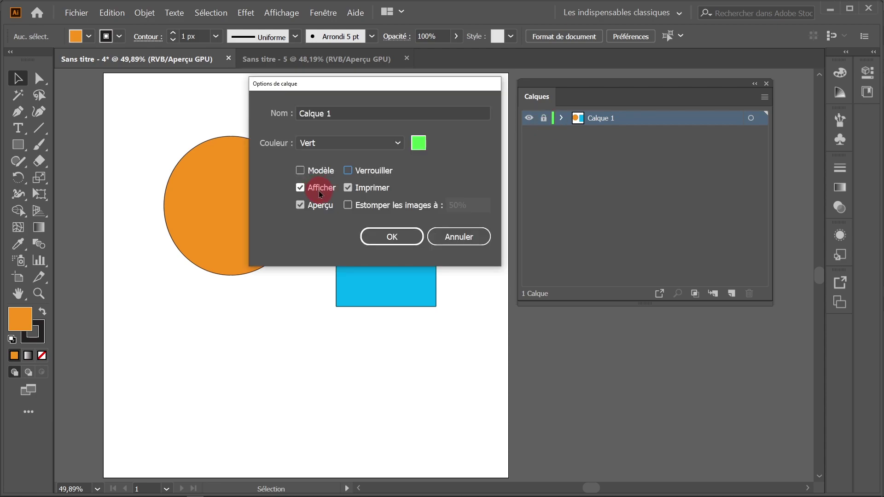
Unlock Calque 1 in its layer options, toggling its Afficher and Imprimer options off and back on.
click(321, 194)
click(321, 194)
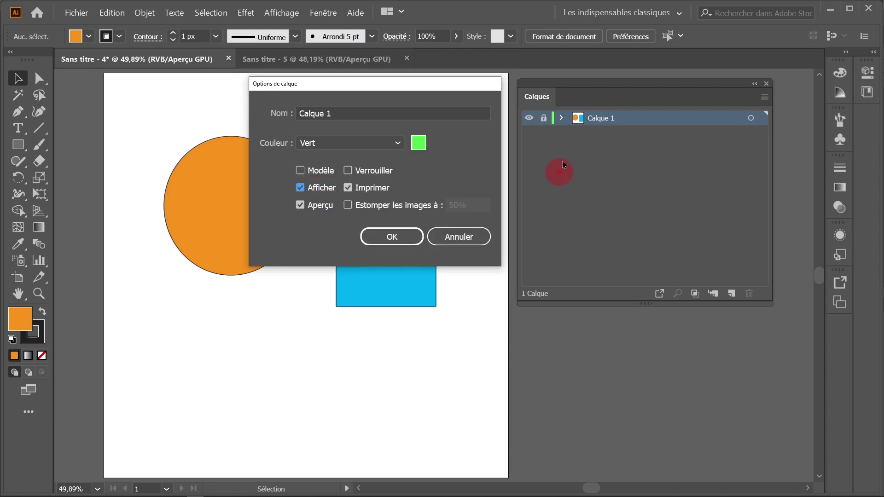
click(371, 191)
click(365, 195)
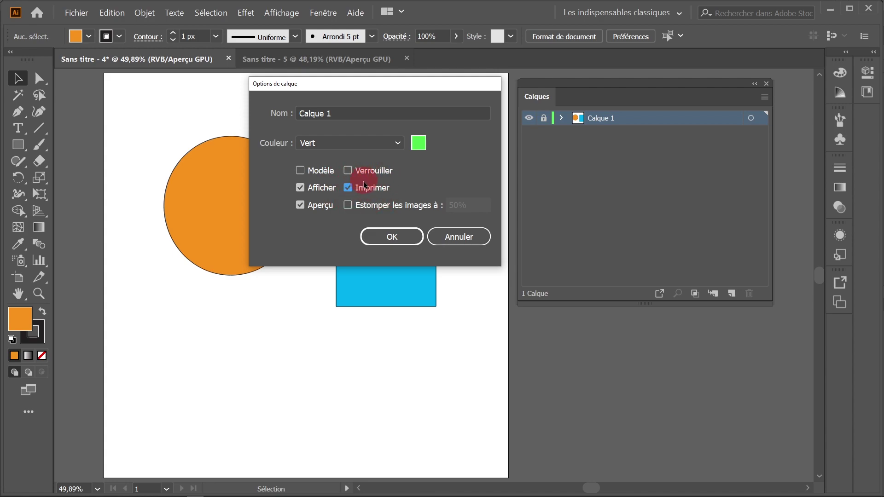
click(410, 189)
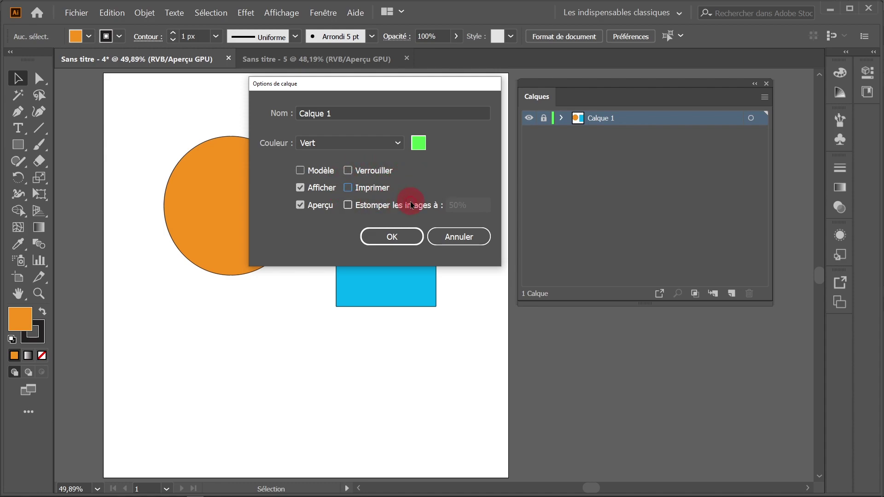
click(378, 188)
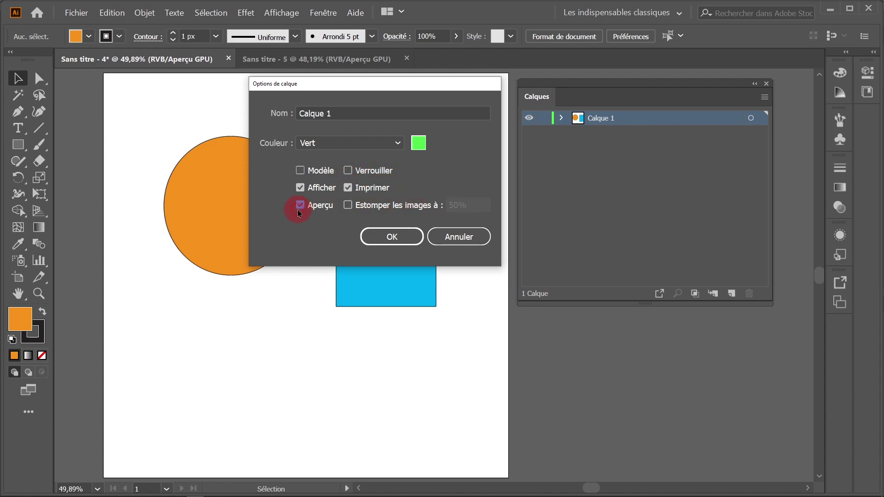
Turn off Aperçu for Calque 1 and toggle the artwork between outline and preview display.
click(377, 237)
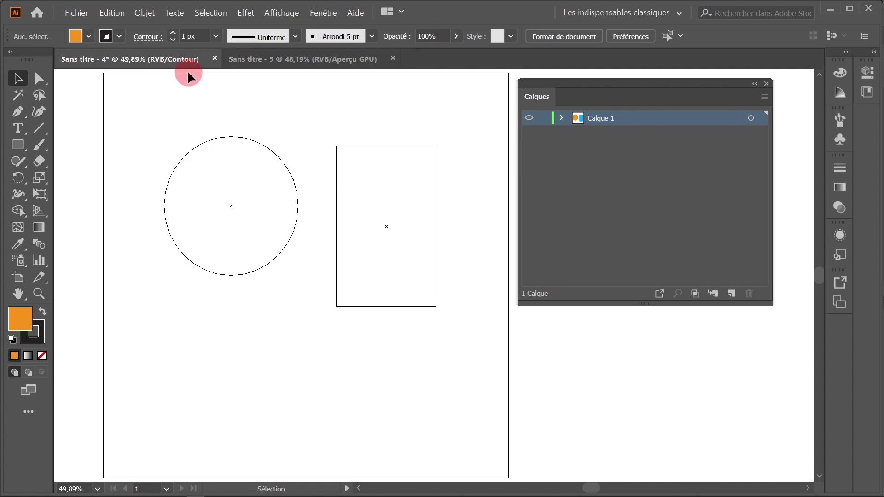
key(ctrl+y)
key(ctrl+y)
key(ctrl+y)
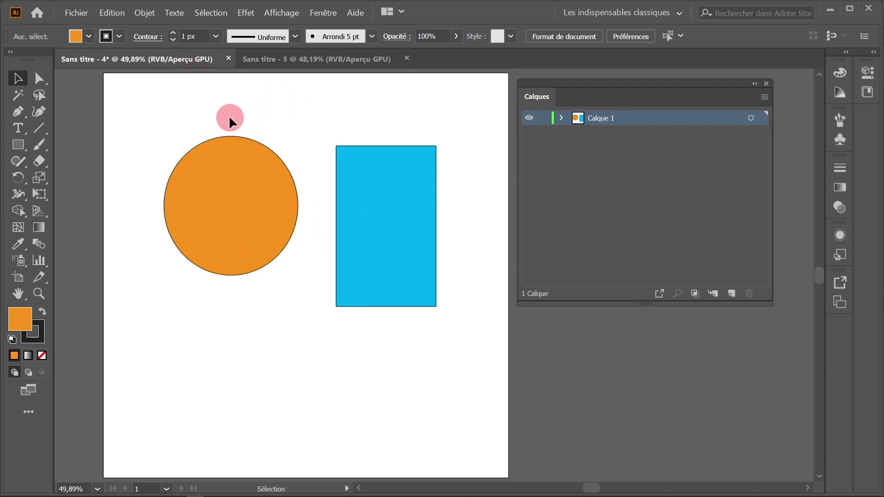
key(ctrl+y)
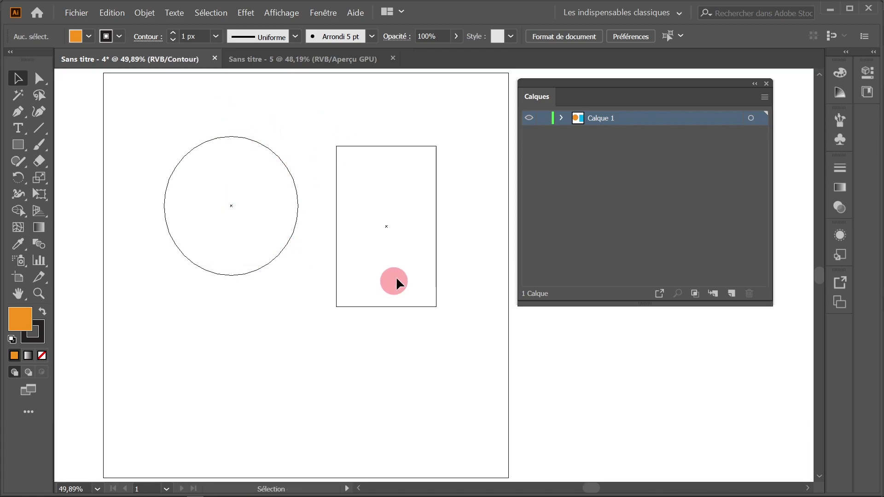
key(a)
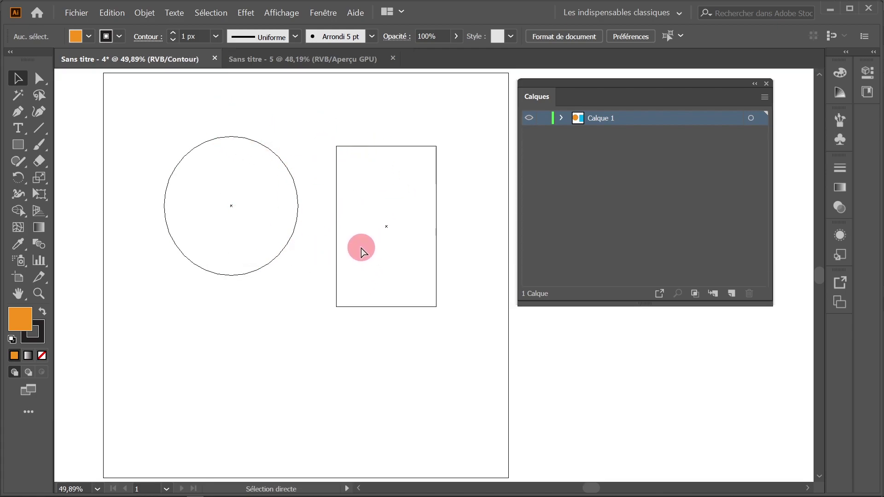
key(ctrl+y)
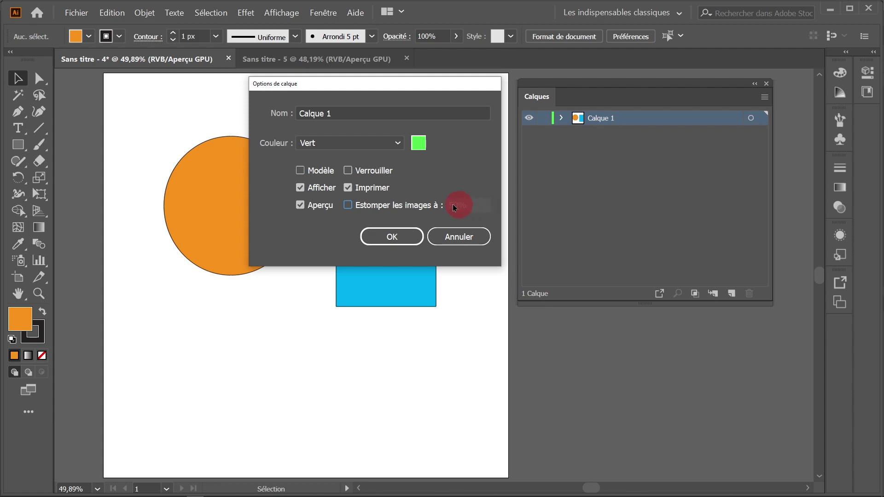
Try the Modèle option on Calque 1 with images dimmed to 50%, and turn it off again.
click(301, 171)
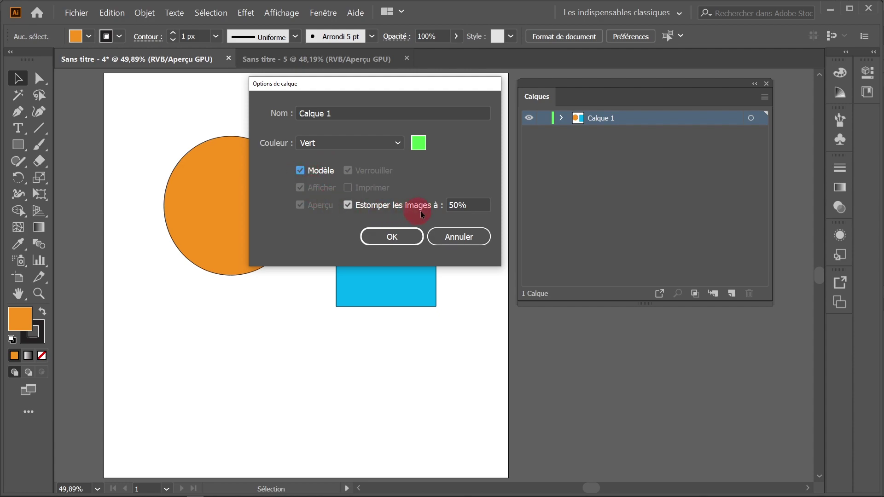
click(479, 205)
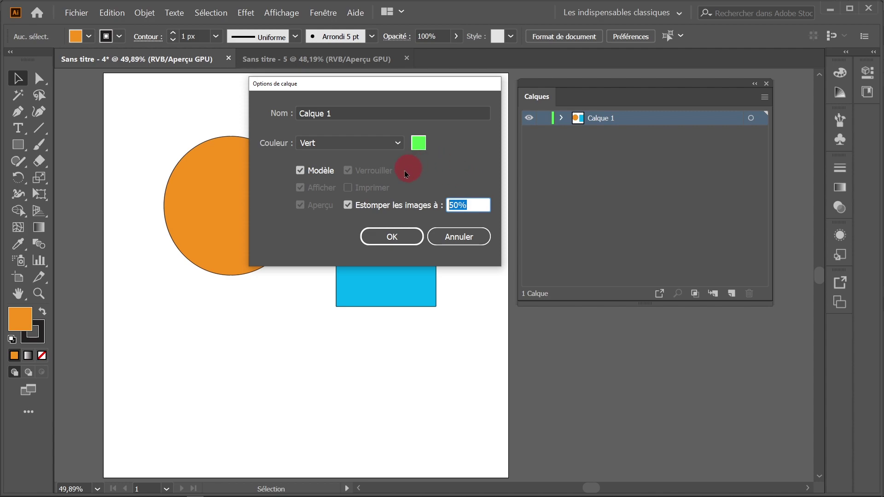
click(310, 171)
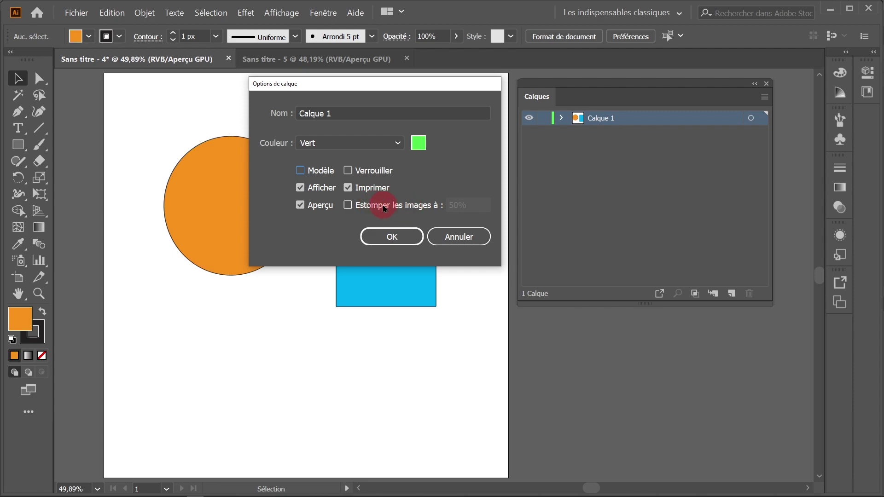
Enable Estomper les images at 50% for Calque 1 without making it a template.
click(413, 206)
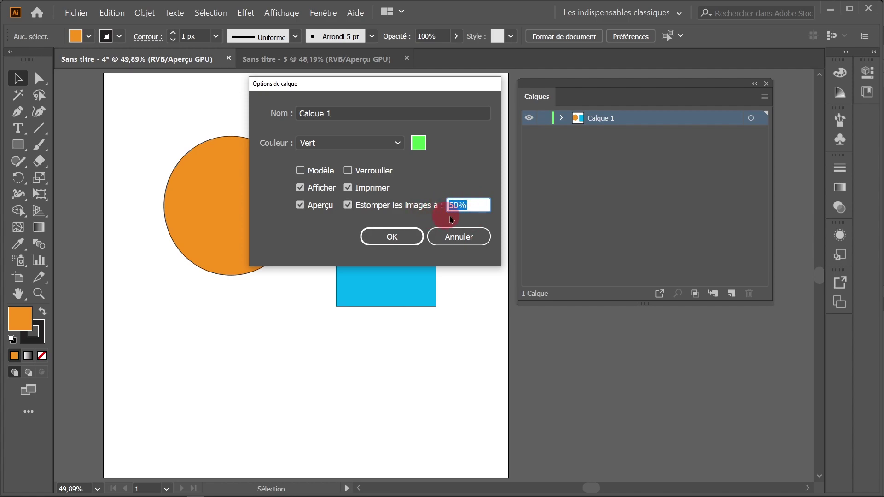
click(389, 244)
click(314, 202)
click(261, 186)
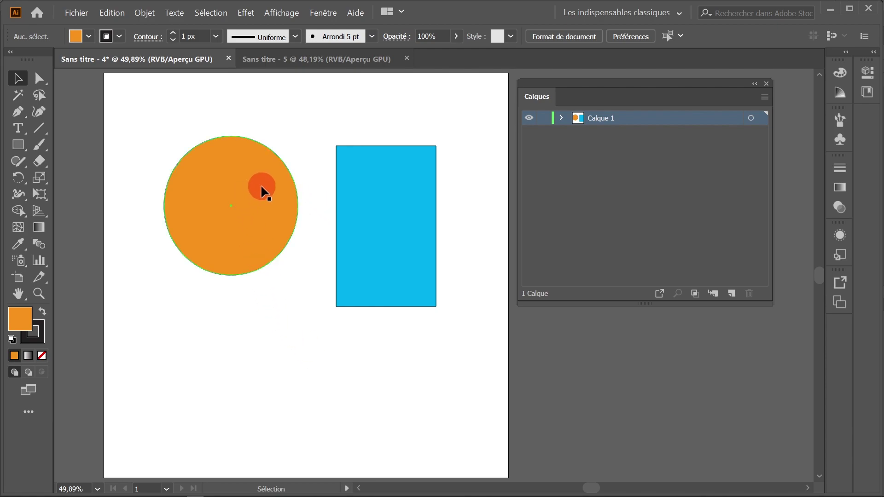
Place the sheep landscape image below the orange ellipse on Calque 1 and select it.
click(189, 116)
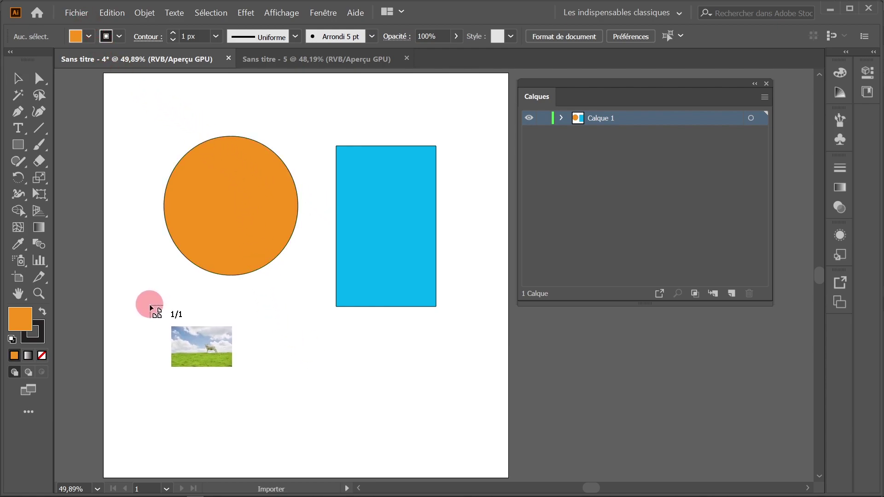
drag(148, 305, 318, 417)
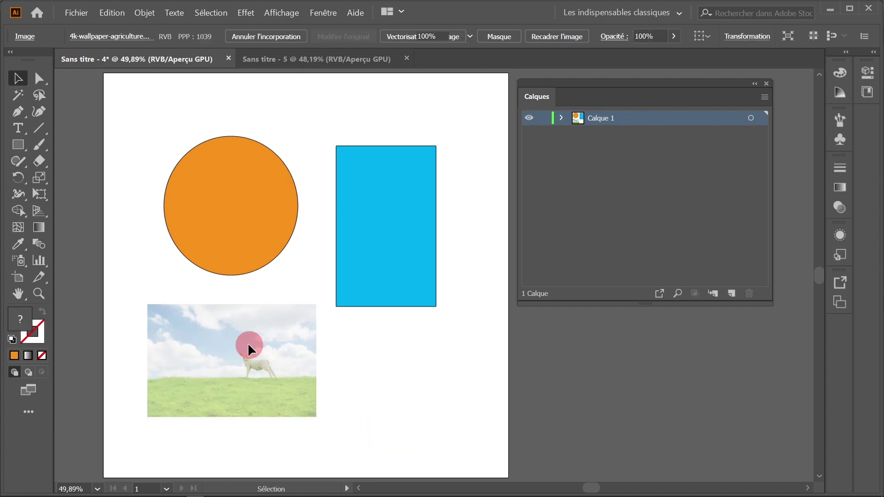
click(289, 357)
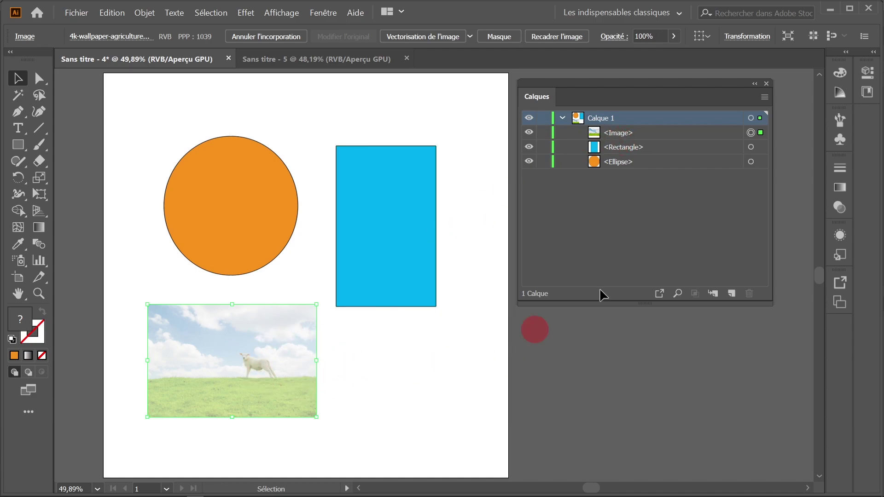
Turn off Estomper les images in the options of Calque 1, and deselect the image.
double_click(658, 117)
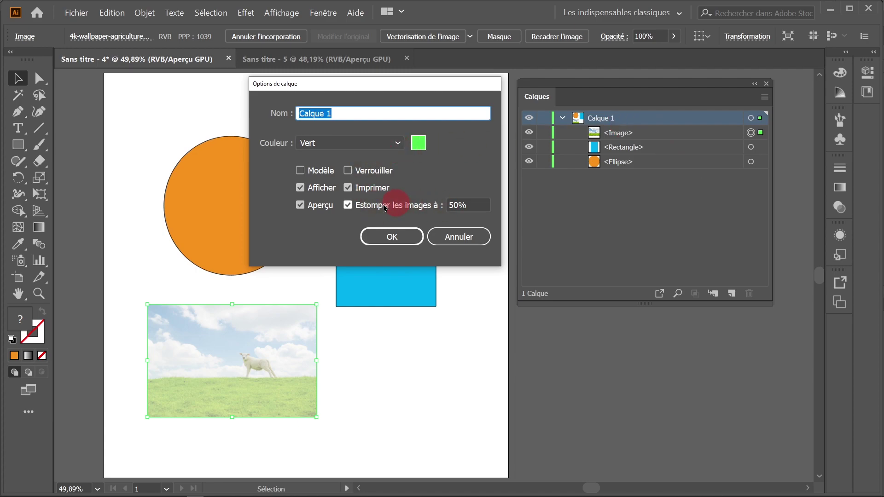
click(349, 205)
click(399, 238)
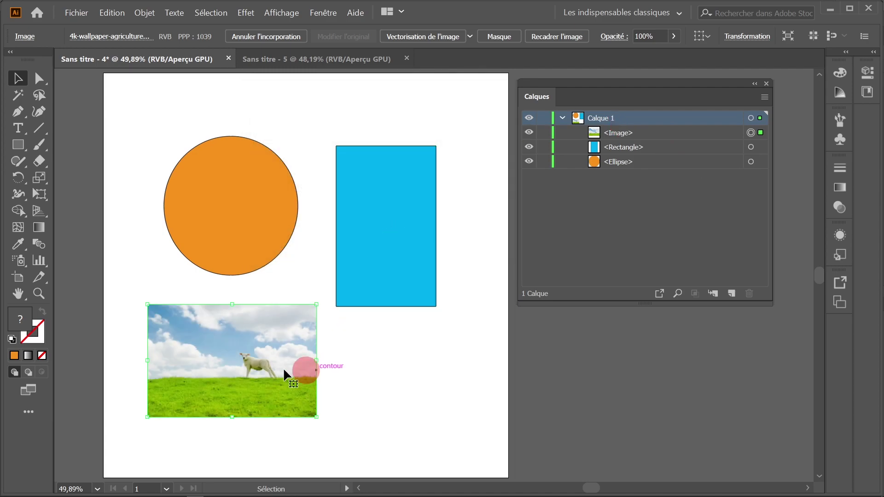
click(389, 366)
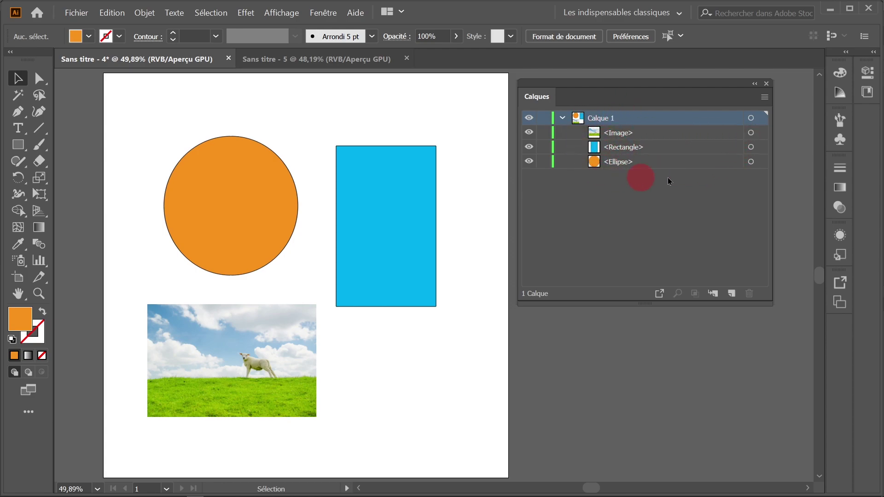
Set the Layers panel to show layers only (Afficher les calques seuls) in its panel options.
click(765, 98)
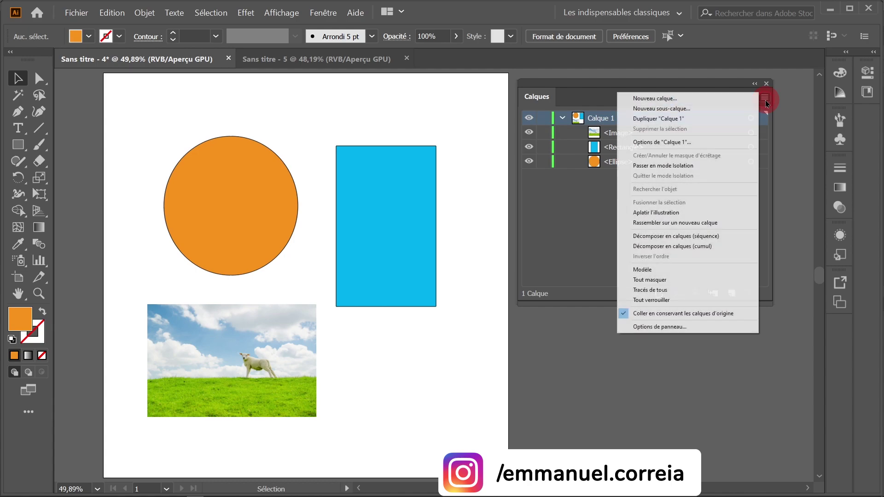
click(673, 329)
drag(683, 156, 416, 84)
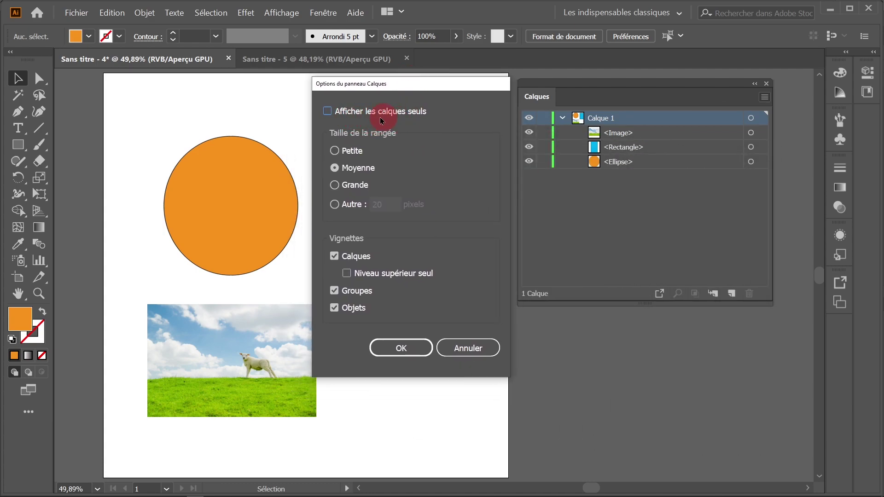
click(327, 113)
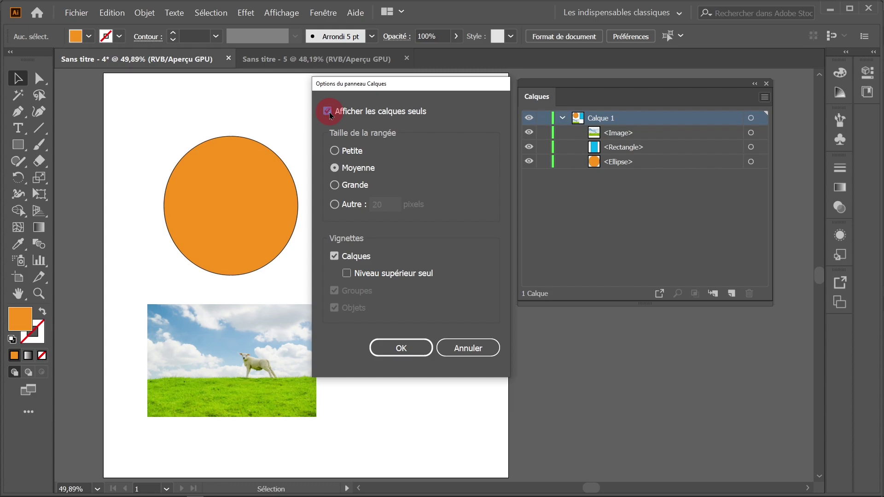
click(401, 350)
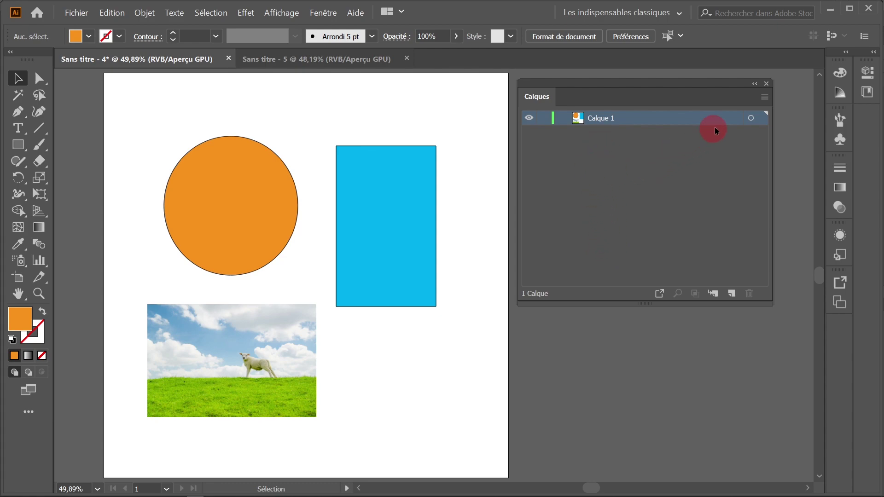
Turn off Afficher les calques seuls and set the Layers panel's row size to Petite.
click(764, 97)
click(677, 327)
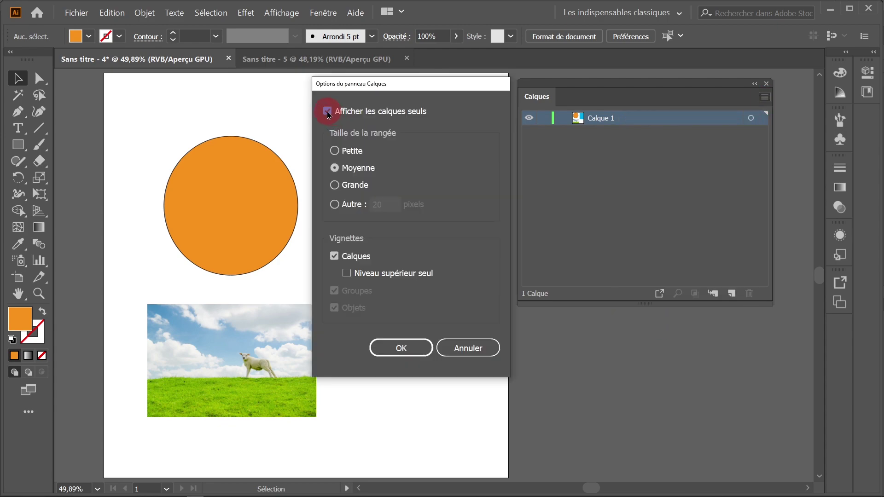
click(328, 113)
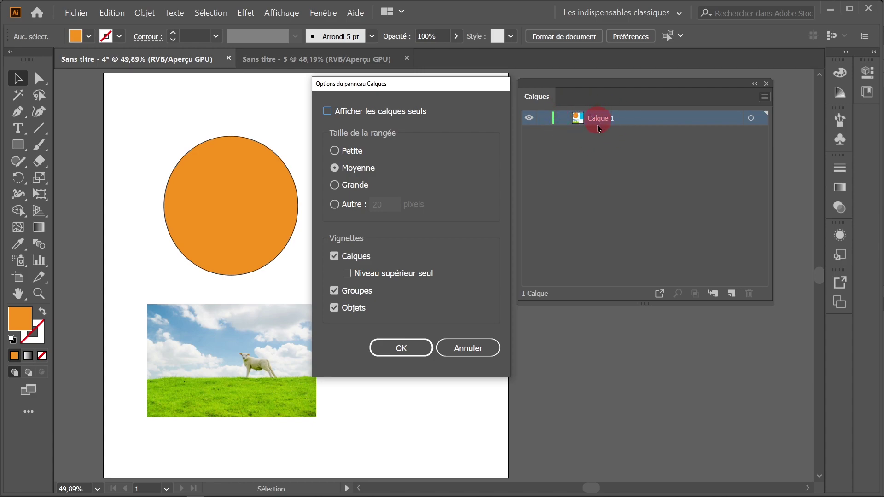
click(334, 150)
click(402, 350)
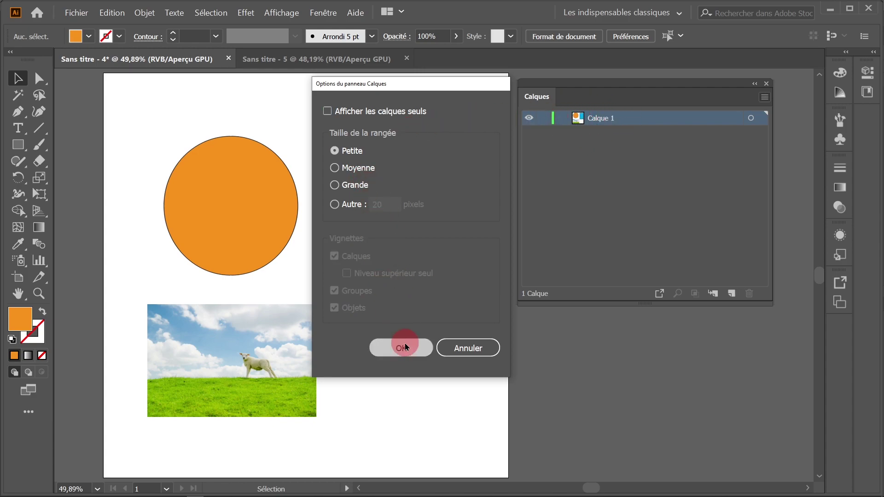
click(405, 348)
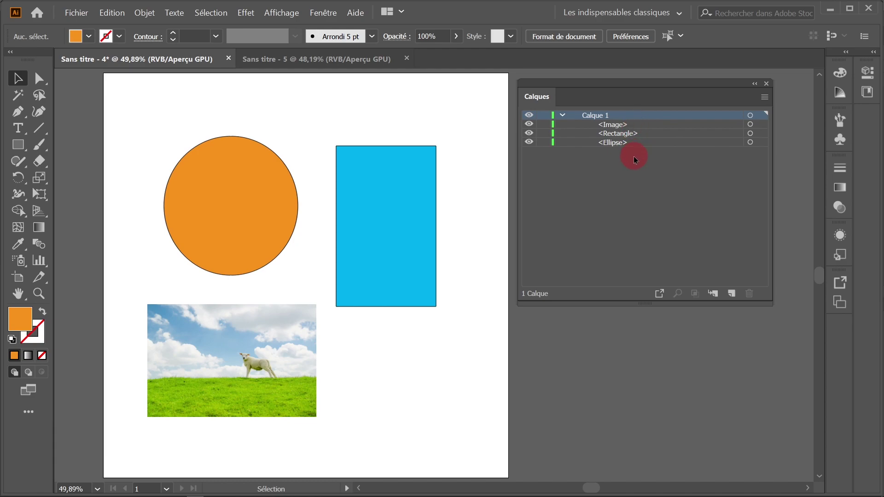
Set the Layers panel's row size to Moyenne, and change it to Grande in a second pass.
click(764, 97)
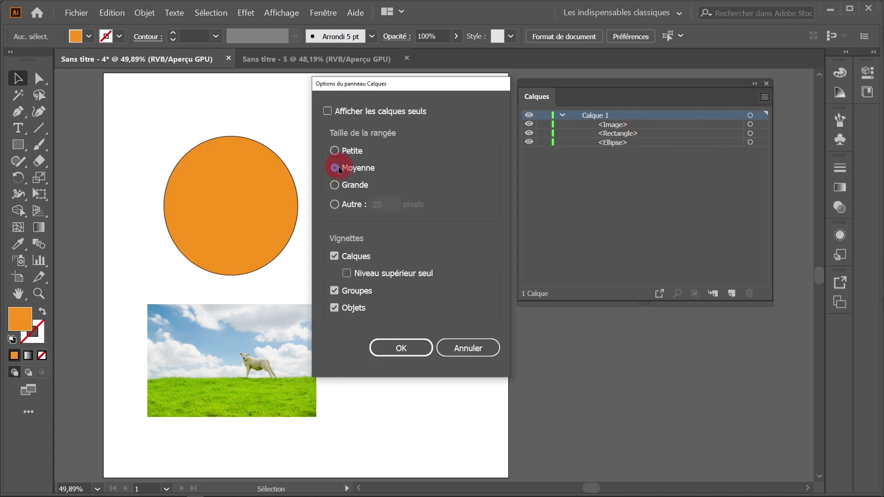
click(397, 347)
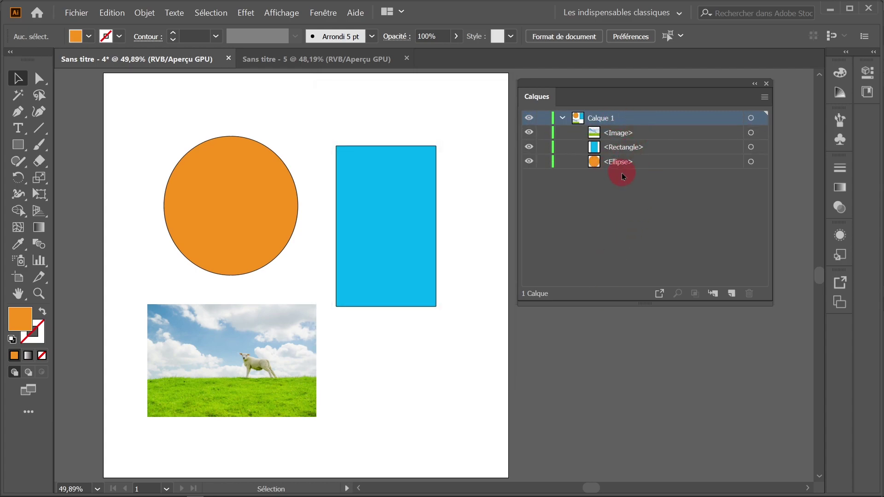
click(765, 97)
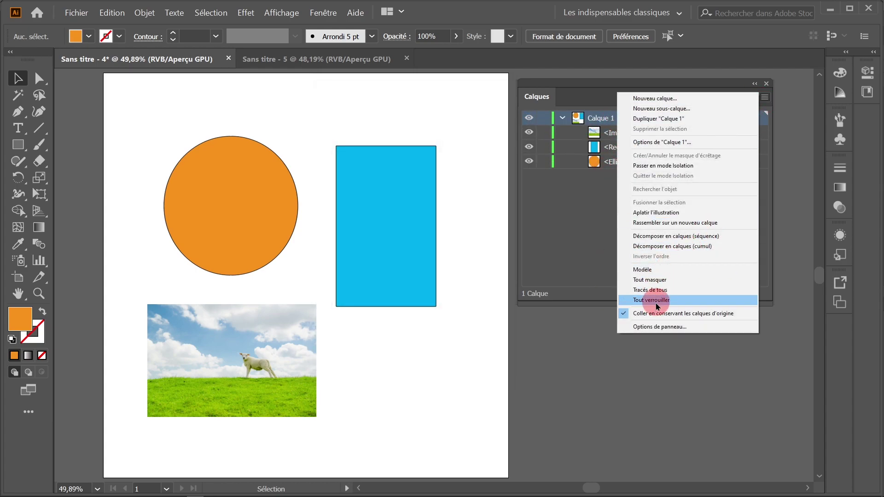
click(657, 327)
click(344, 185)
click(396, 348)
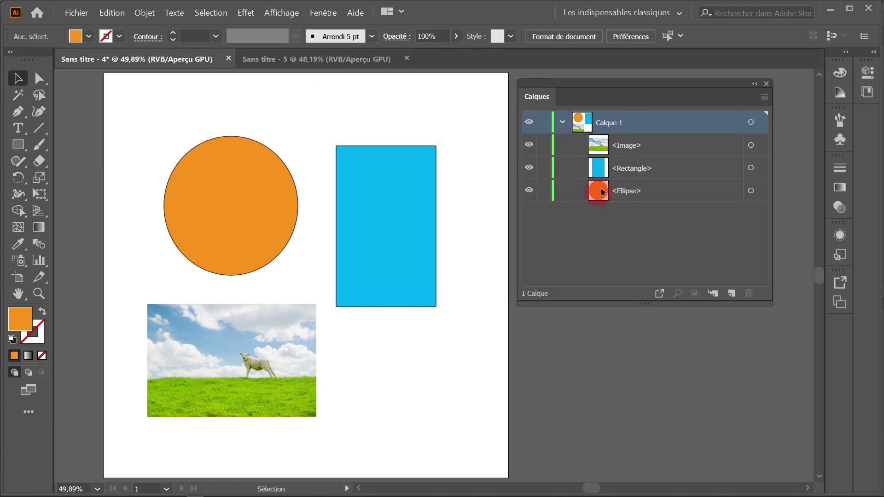
Select the Autre row size of 20 pixels in the Layers panel options, and return to Grande.
click(765, 98)
click(658, 327)
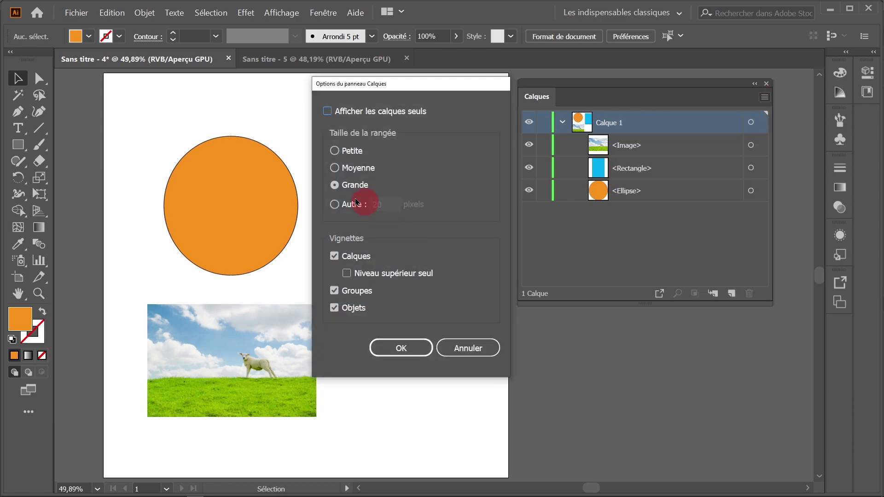
click(348, 211)
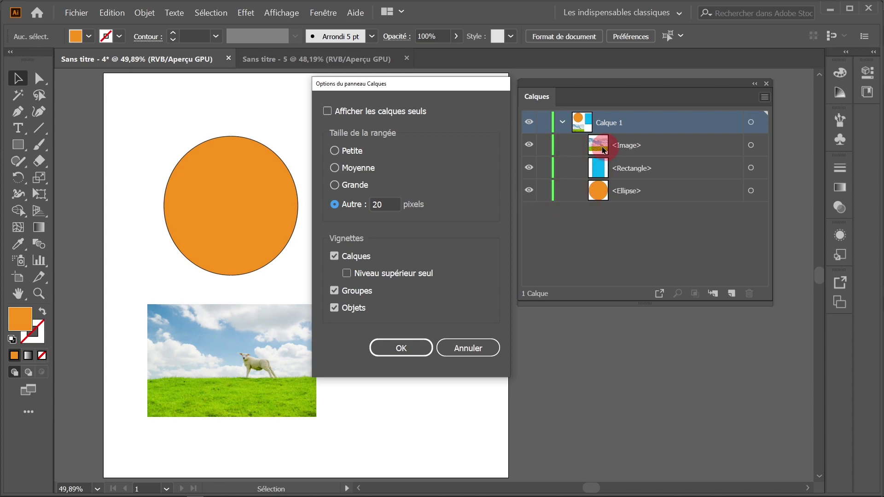
click(351, 185)
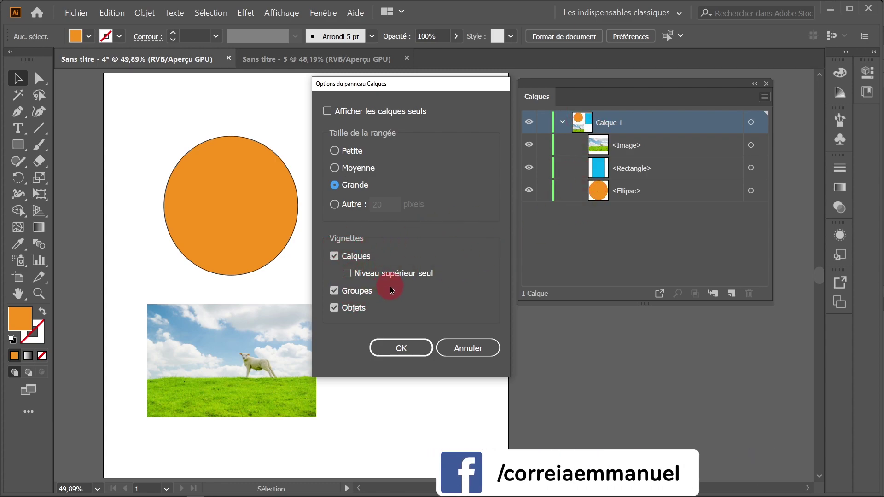
Turn off the Calques thumbnails in the panel options, and collapse and expand Calque 1.
click(335, 257)
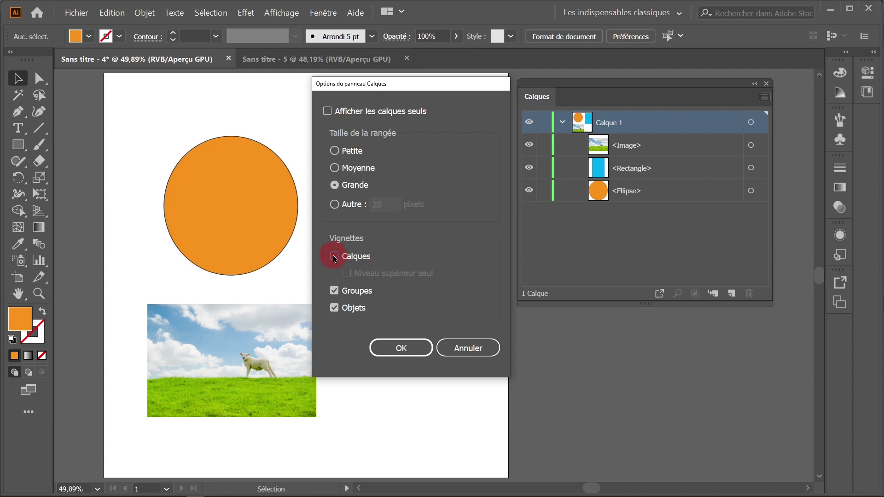
click(398, 349)
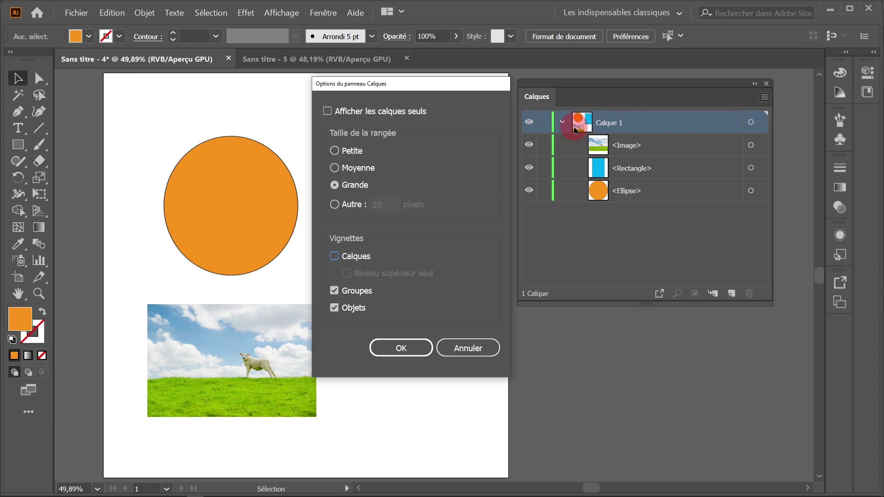
click(396, 348)
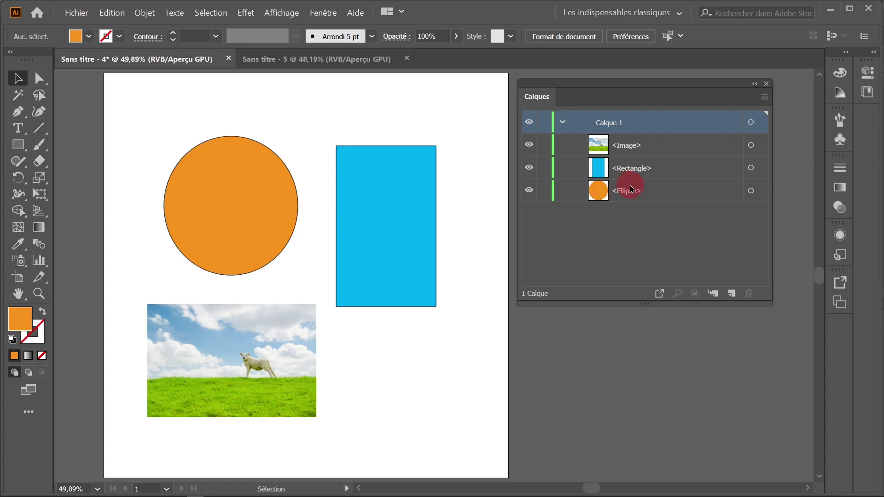
click(562, 122)
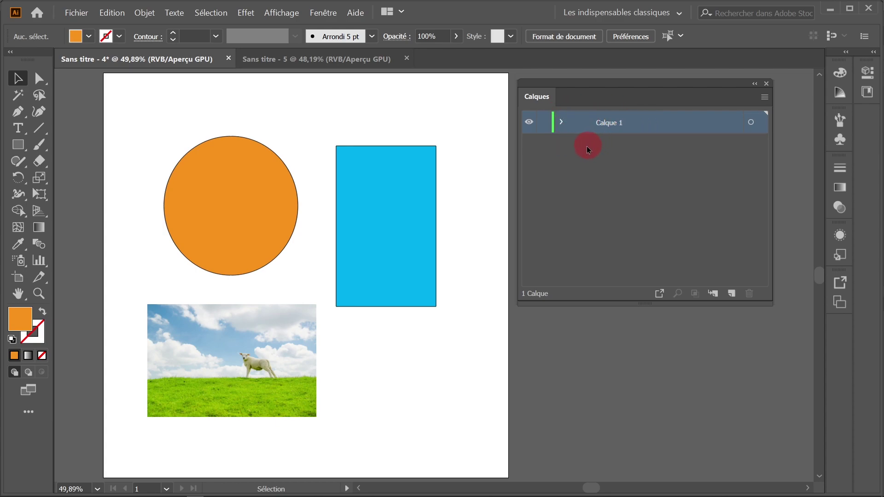
click(561, 122)
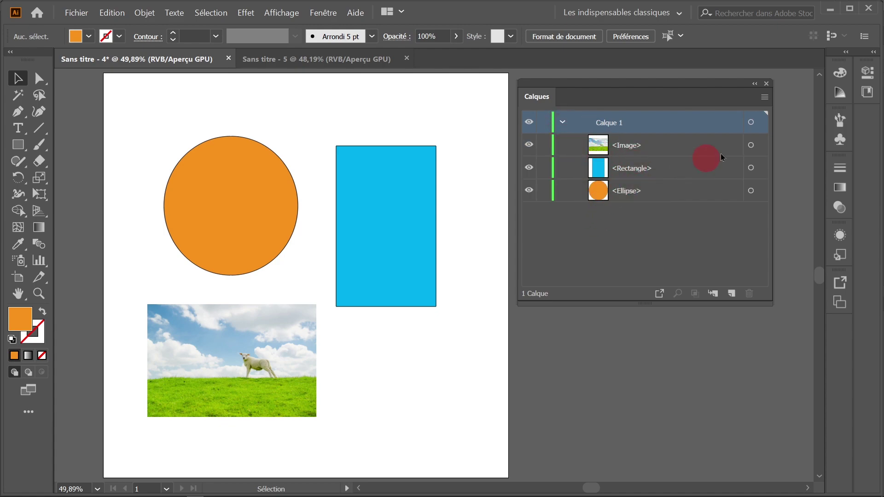
Turn the Calques thumbnails back on and turn off the Objets thumbnails in the Layers panel options.
click(764, 97)
click(654, 328)
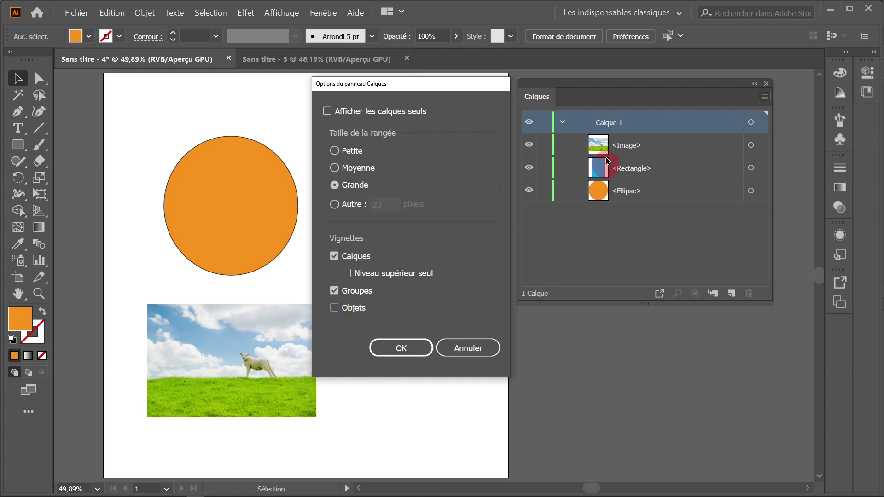
key(Return)
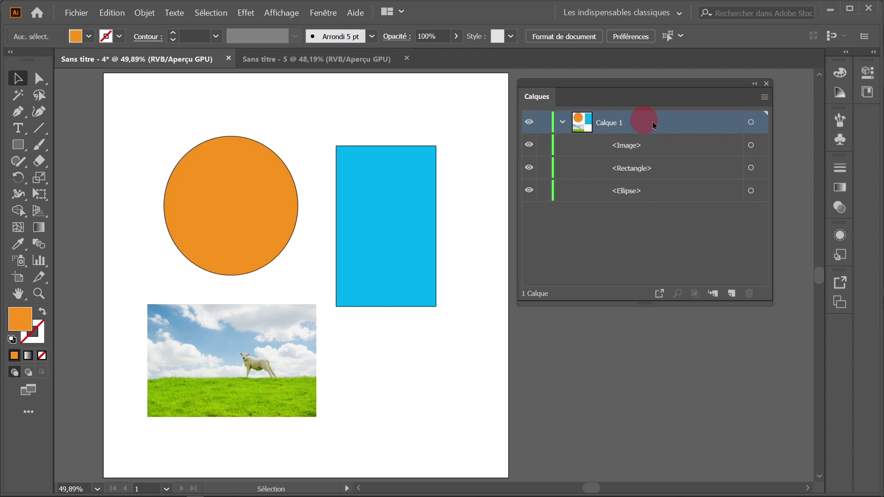
Turn the Objets thumbnails back on in the Layers panel options.
right_click(667, 125)
click(657, 327)
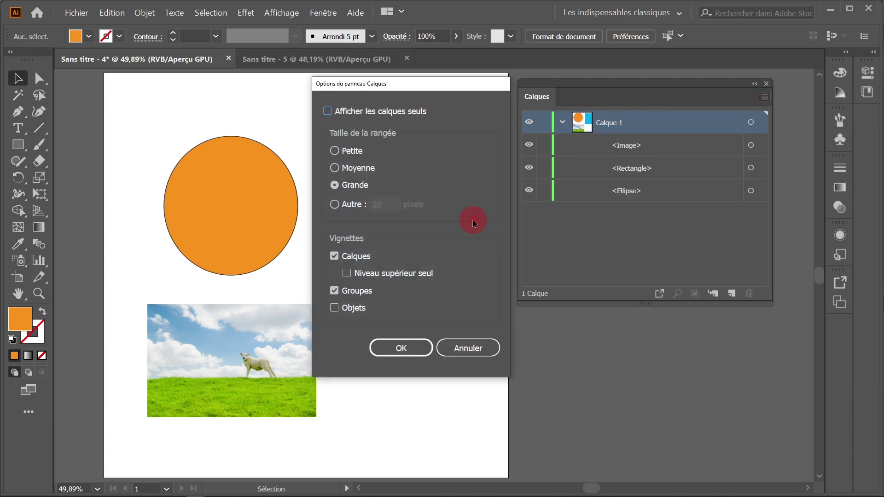
click(415, 347)
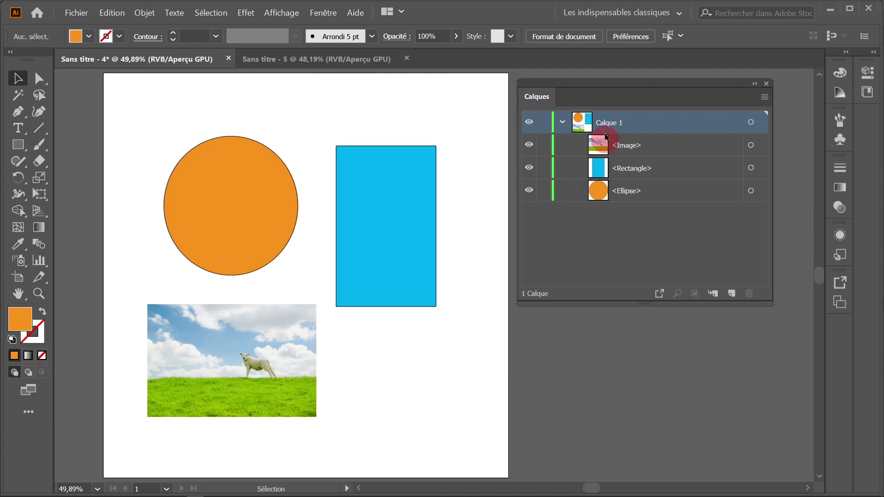
Rename the layer Calque 1 as Test in its layer options.
double_click(658, 123)
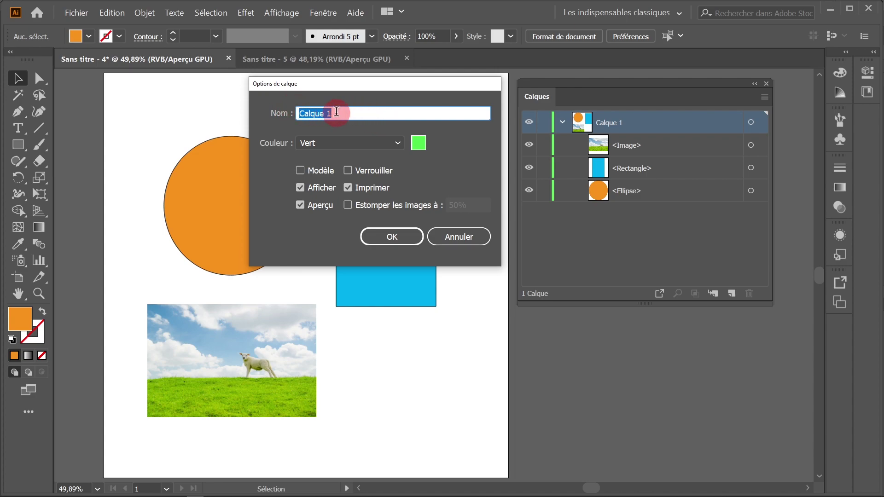
text(Test)
key(Return)
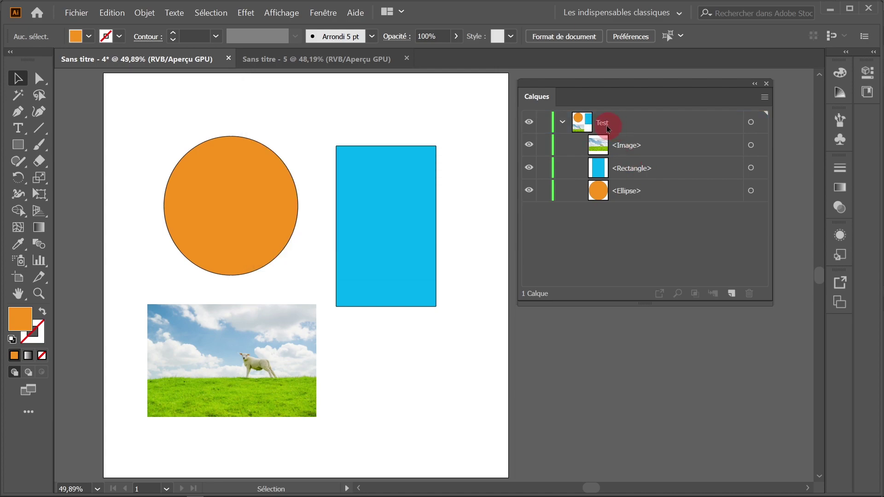
Rename the Test layer as Test01 directly in the layer list.
click(604, 127)
double_click(603, 125)
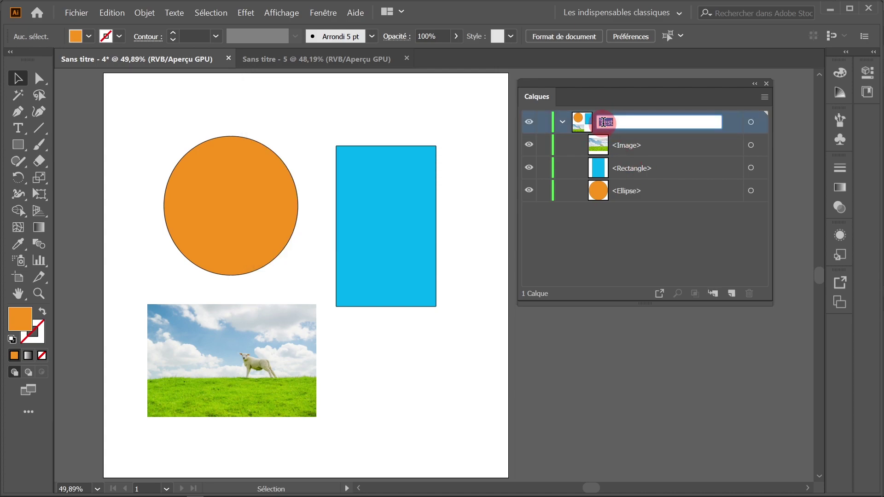
click(647, 122)
text(01)
key(Return)
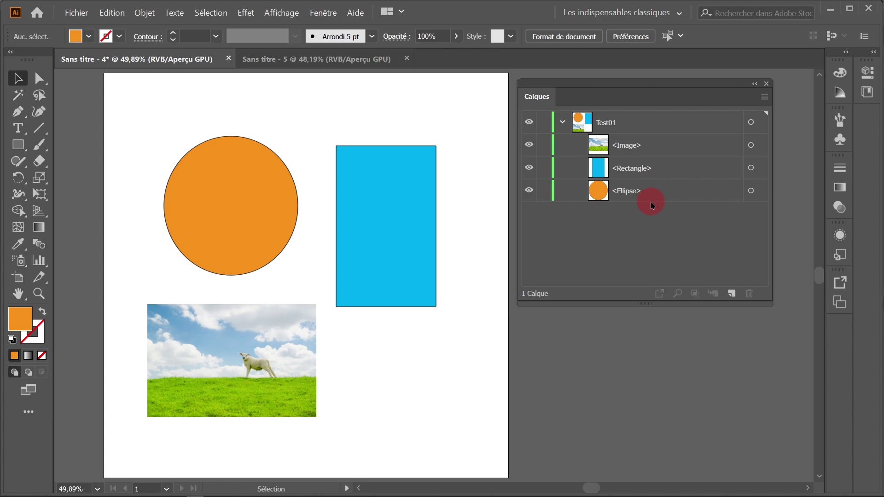
Open the <Image> item's name for editing in its options and directly in the layer list, and leave both without renaming.
click(665, 148)
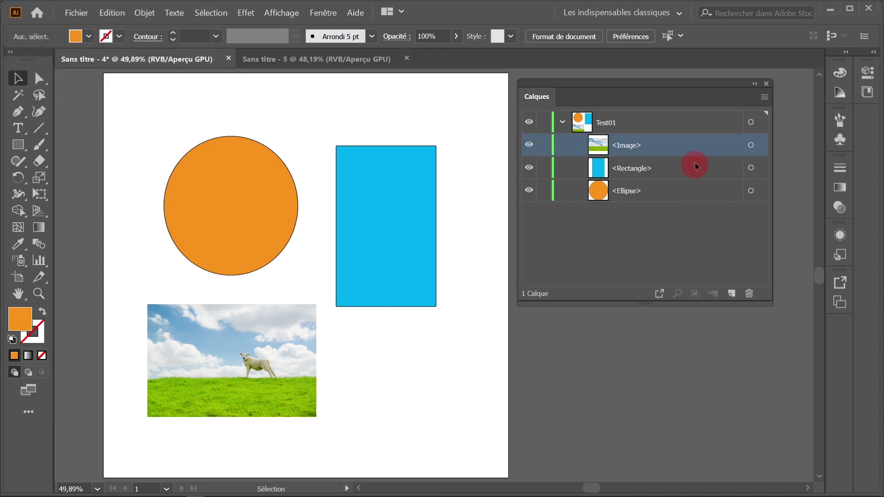
double_click(674, 146)
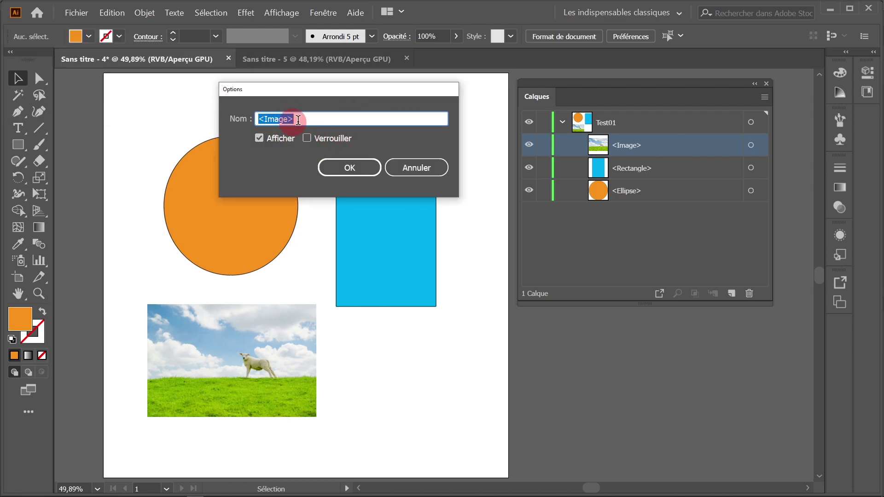
click(411, 168)
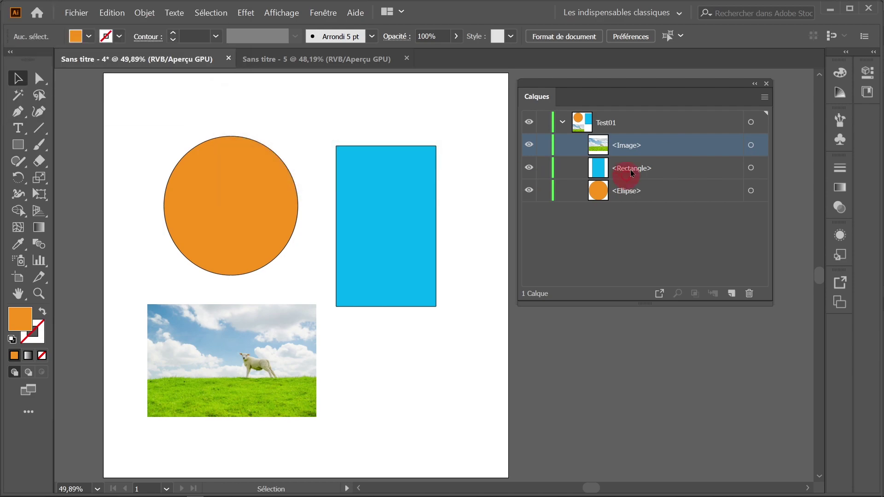
double_click(624, 145)
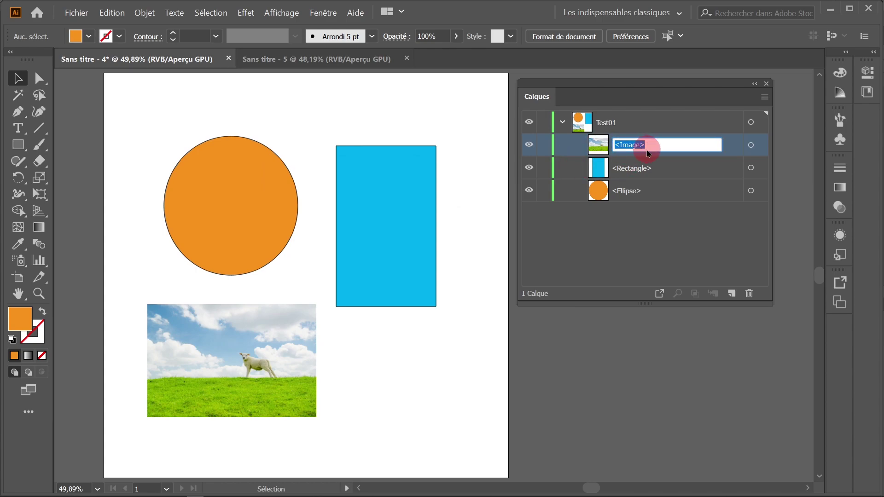
click(634, 229)
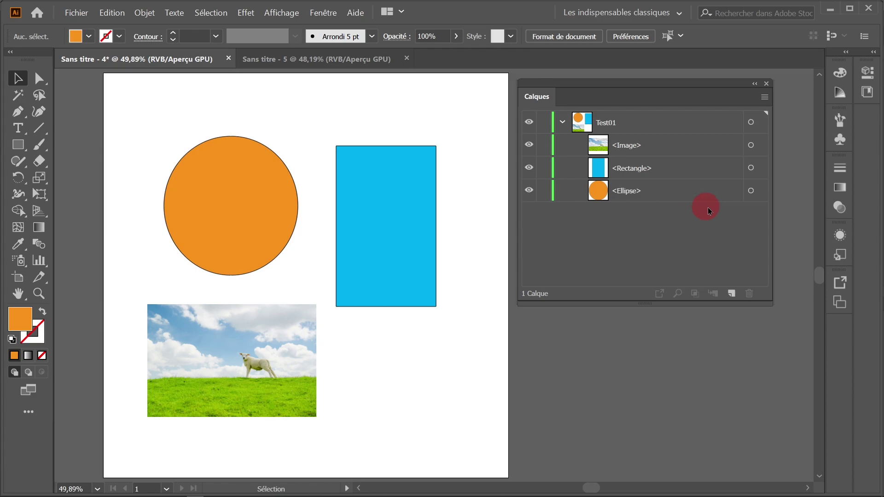
Start a new layer with its options dialog, and cancel the creation.
click(765, 98)
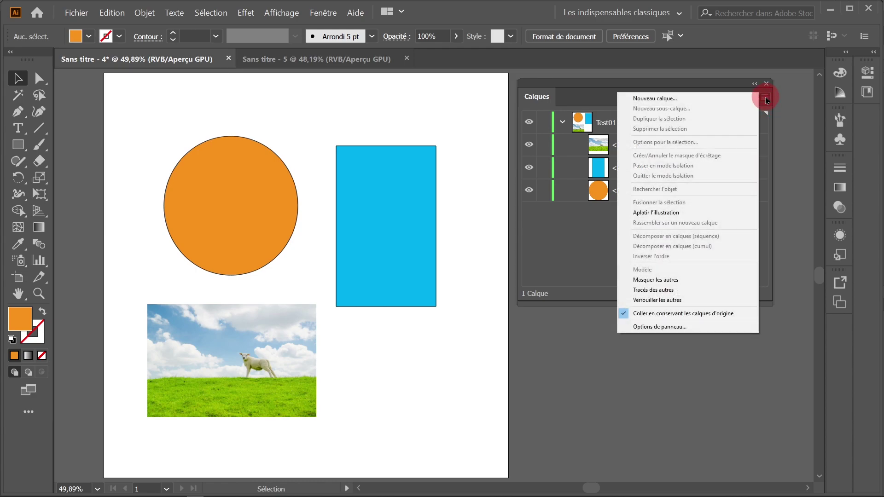
click(686, 98)
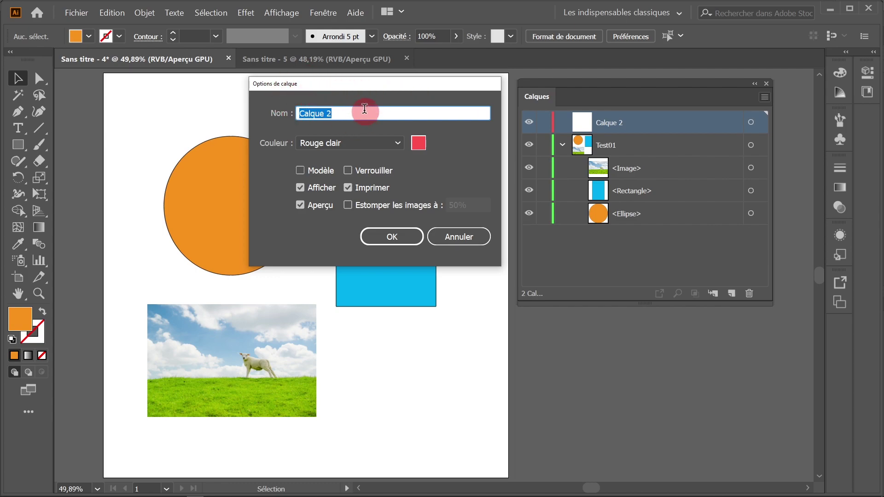
click(388, 238)
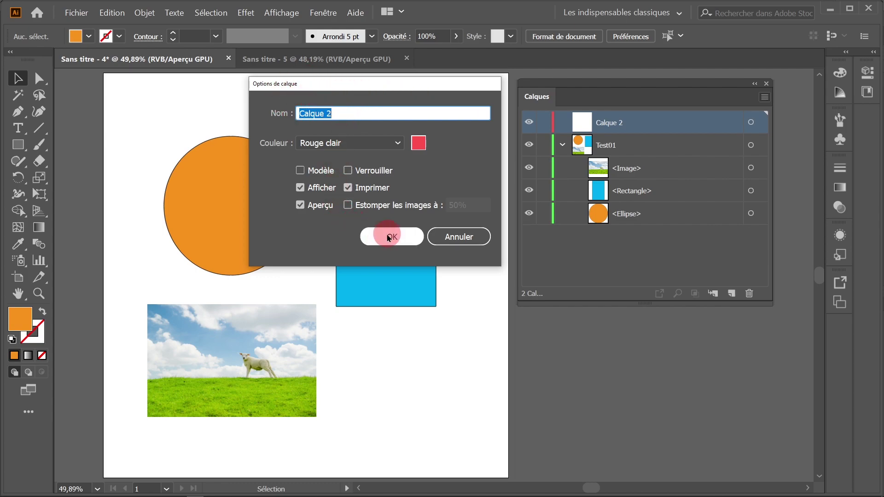
click(469, 241)
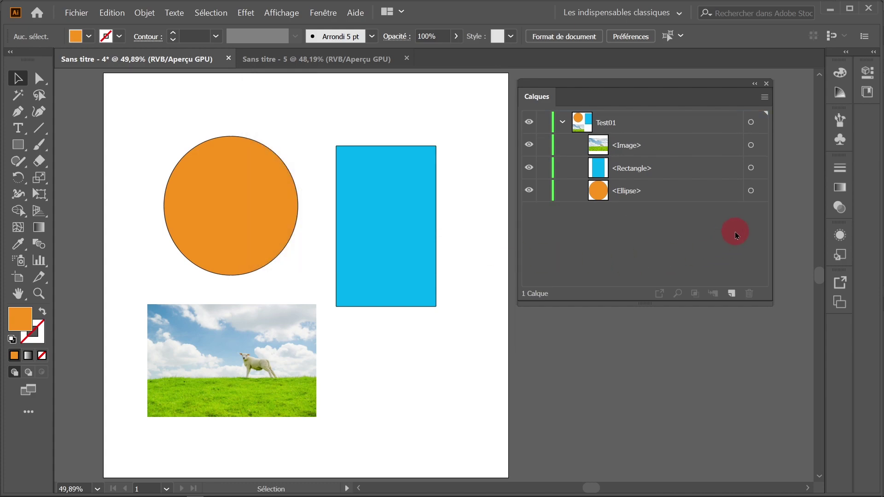
Create two empty layers above Test01, one directly and the other through the layer options with default settings.
click(733, 297)
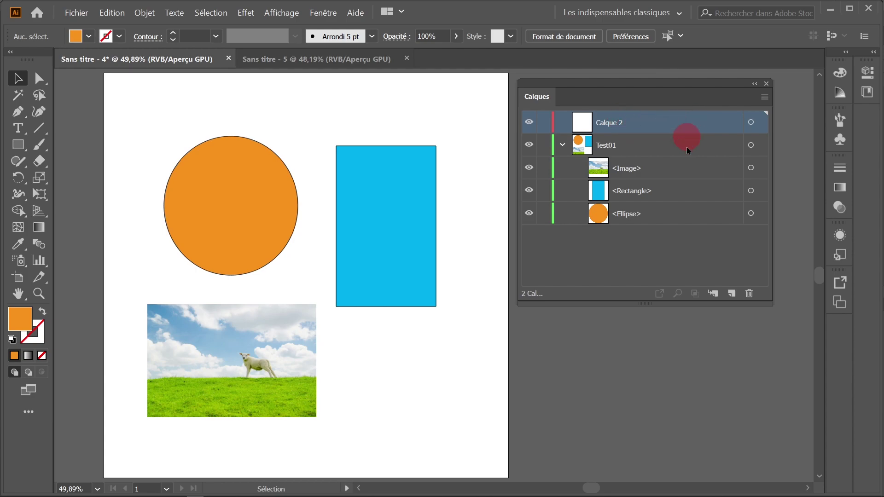
alt+click(733, 299)
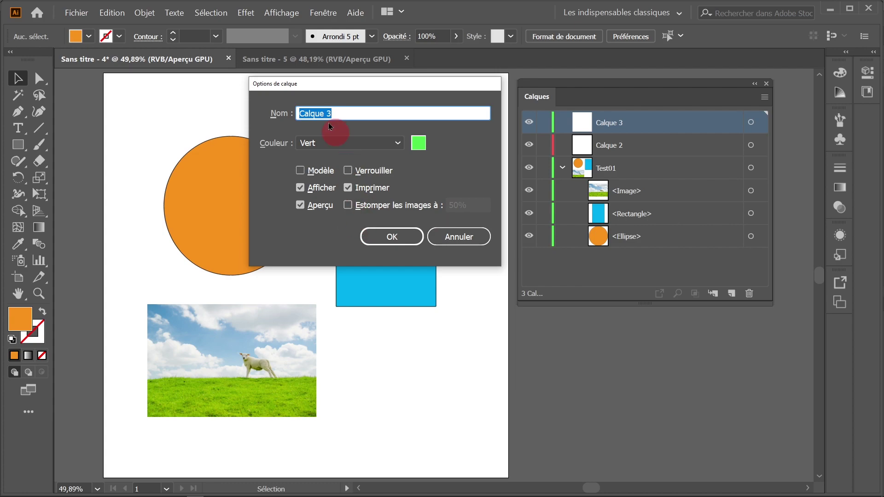
click(392, 236)
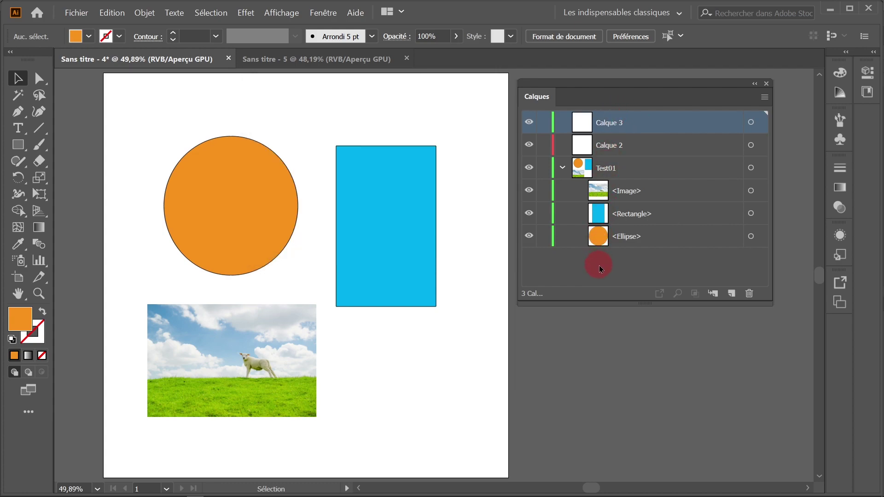
Set the layer colour of Calque 3 to blue (RGB 0, 0, 255) in its layer options.
double_click(651, 123)
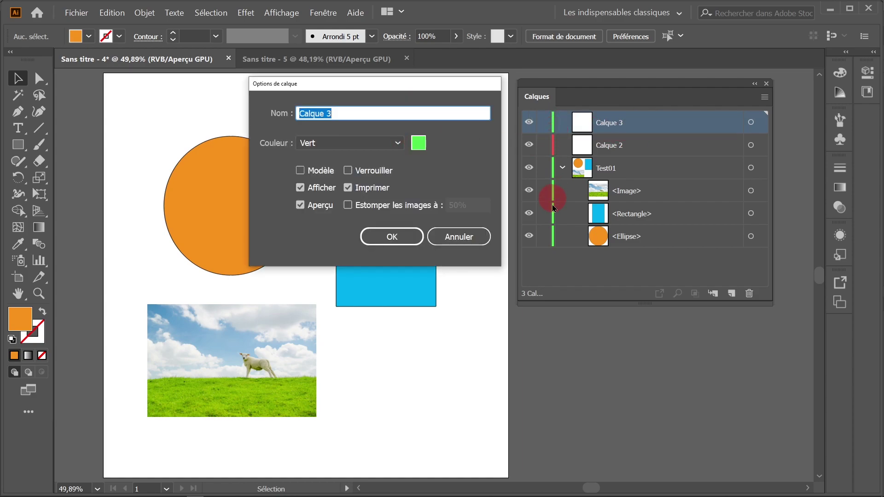
click(427, 145)
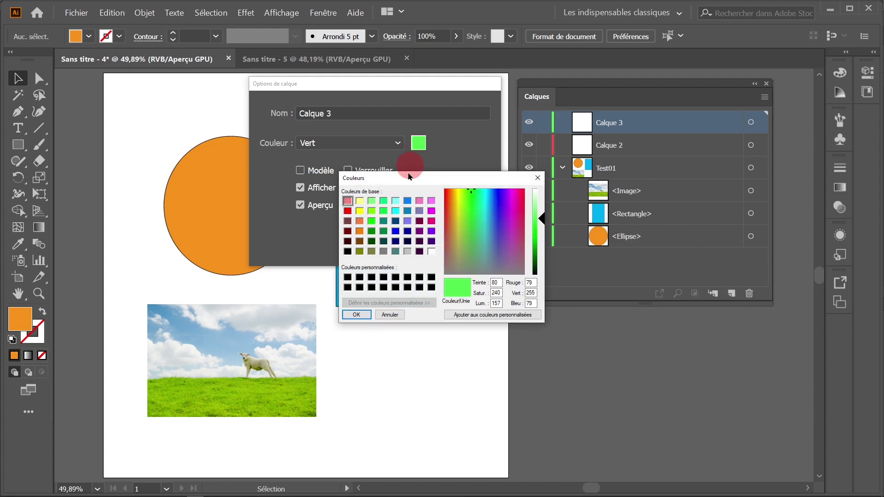
click(395, 232)
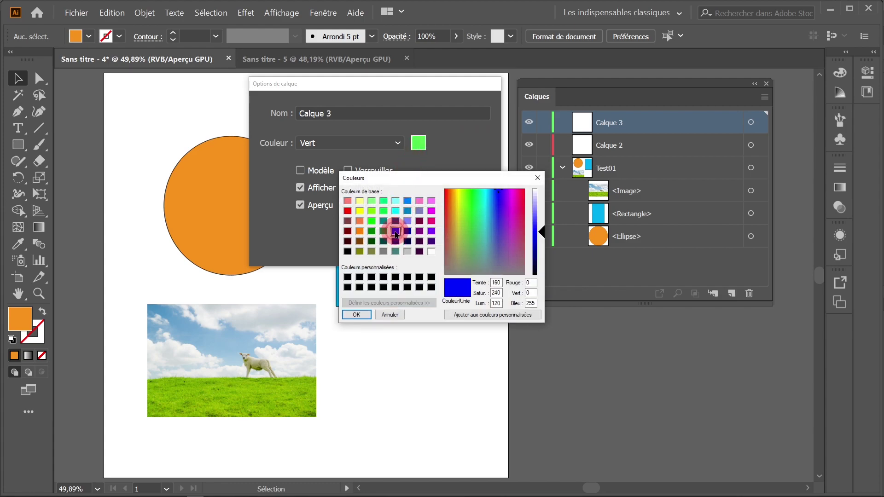
click(357, 314)
click(398, 234)
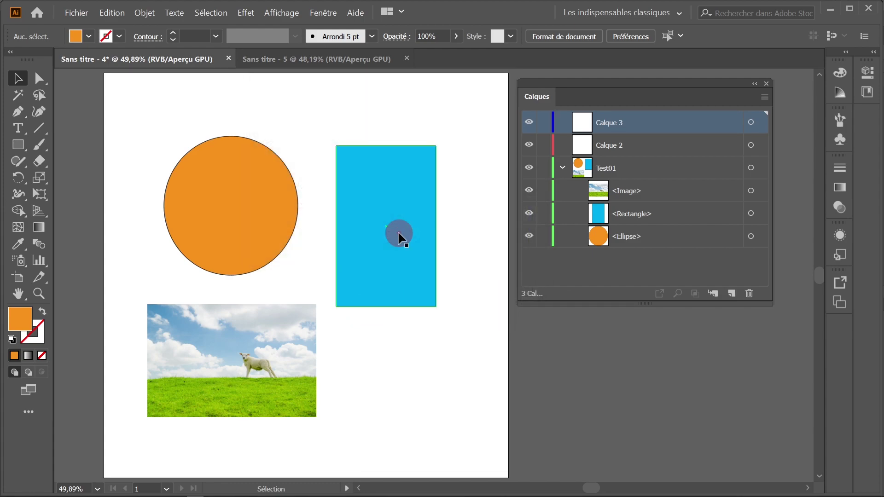
Collapse the Test01 layer and draw a green star without a stroke on Calque 3, overlapping the blue rectangle and the image.
click(577, 272)
click(562, 167)
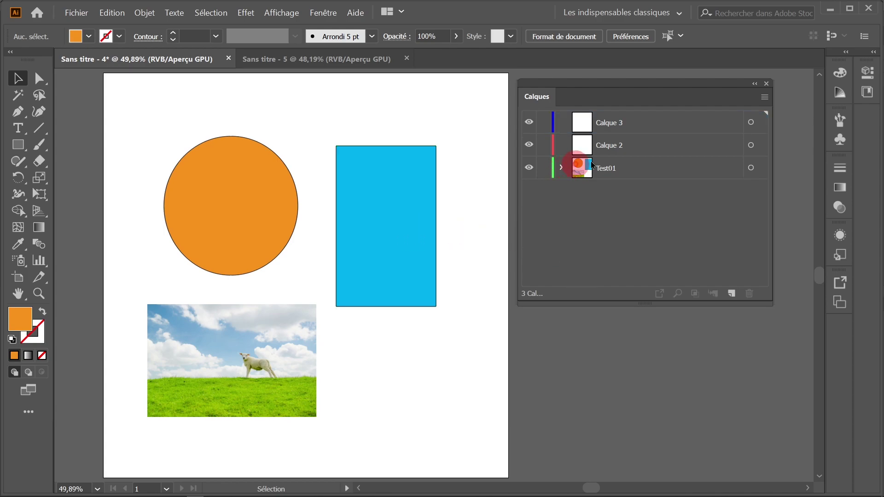
click(638, 123)
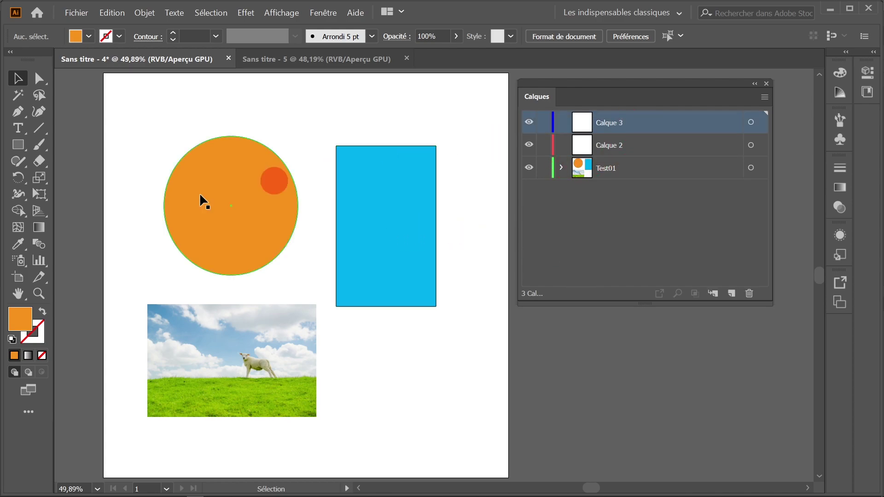
drag(21, 152, 69, 211)
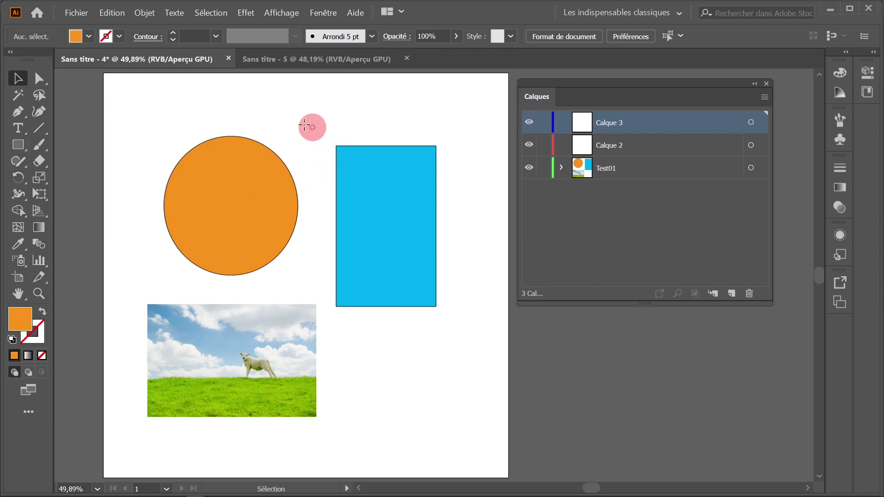
click(89, 36)
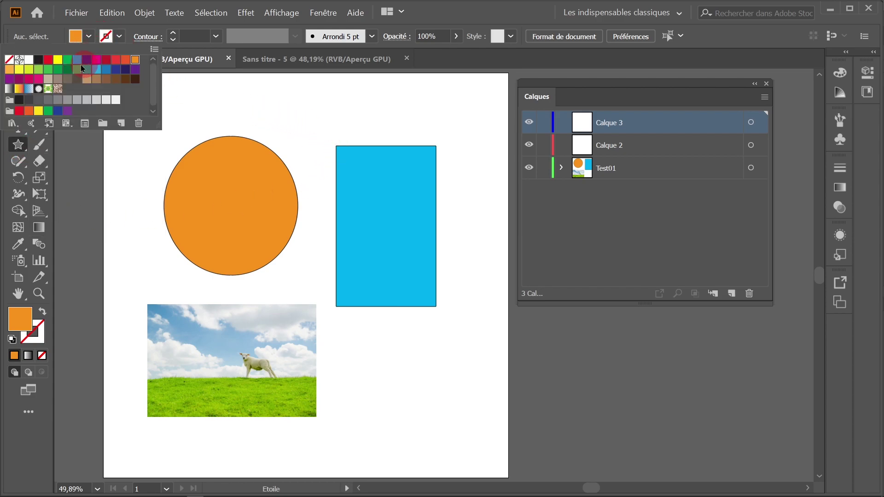
click(70, 72)
drag(344, 254, 399, 346)
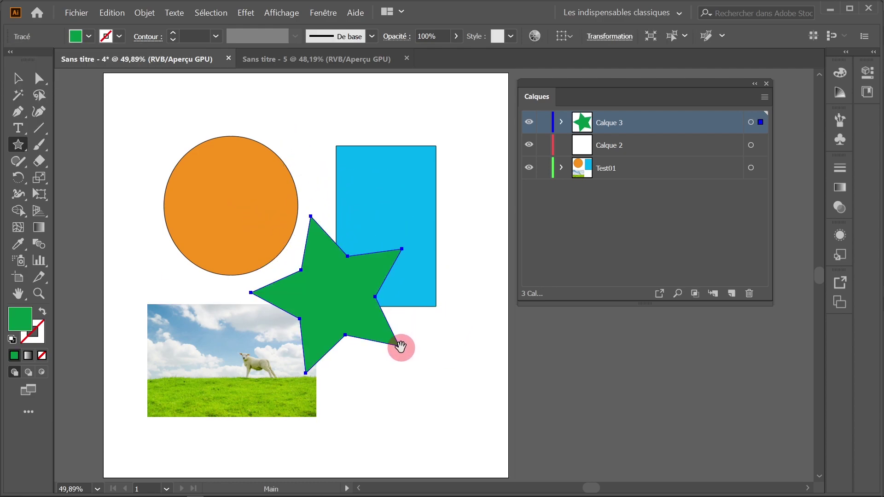
click(18, 79)
click(612, 258)
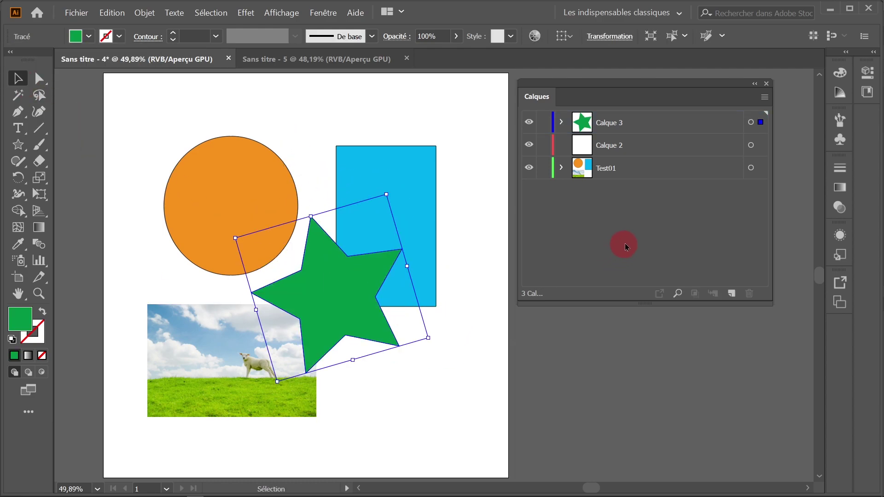
Delete the empty layer Calque 2.
click(652, 148)
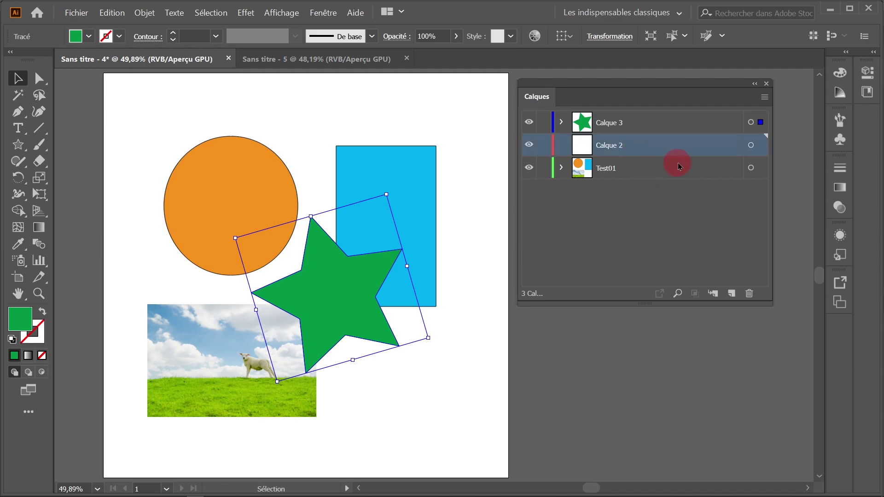
click(765, 97)
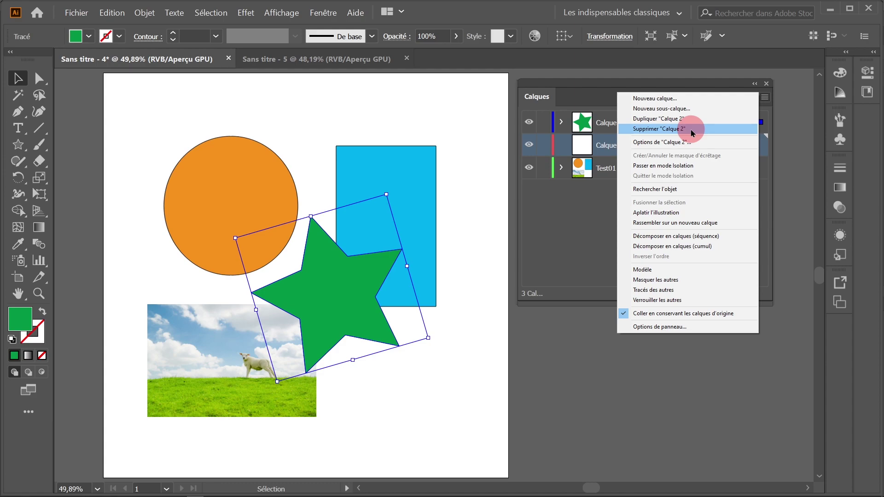
click(587, 229)
click(677, 146)
click(765, 97)
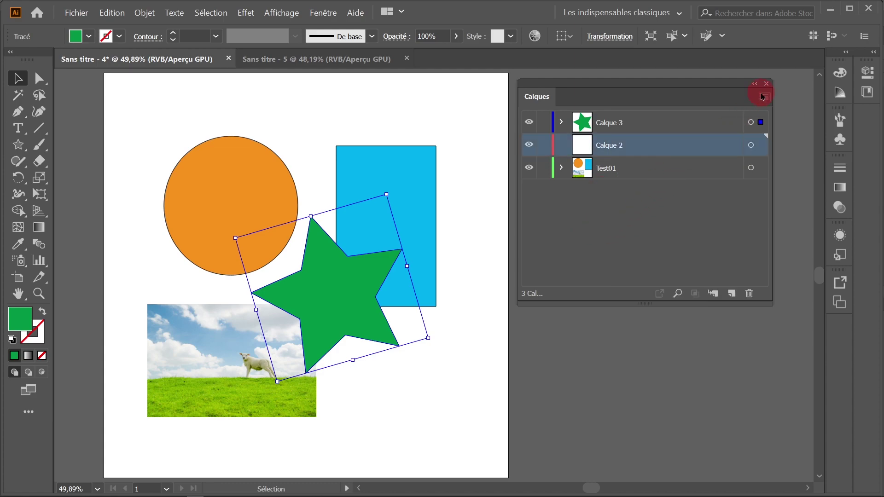
key(Escape)
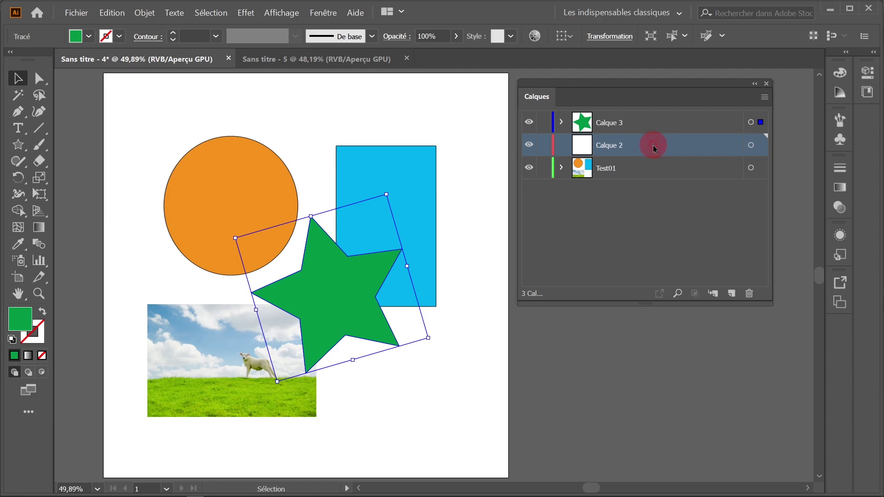
drag(655, 149, 753, 295)
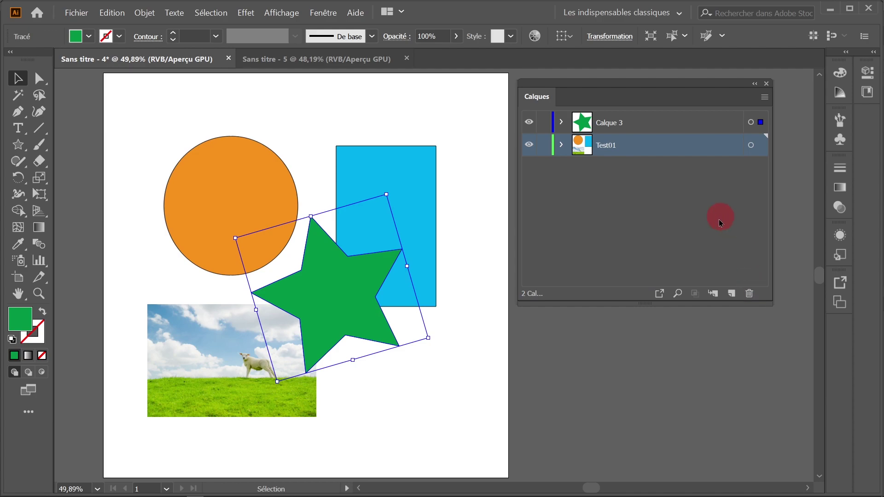
Create a sublayer inside Calque 3 and set the sublayer's colour to Rouge brique.
click(658, 123)
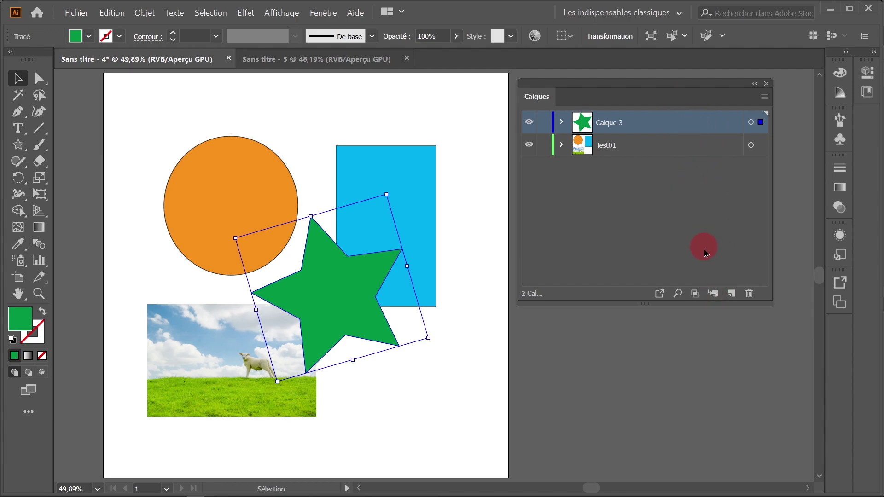
click(713, 294)
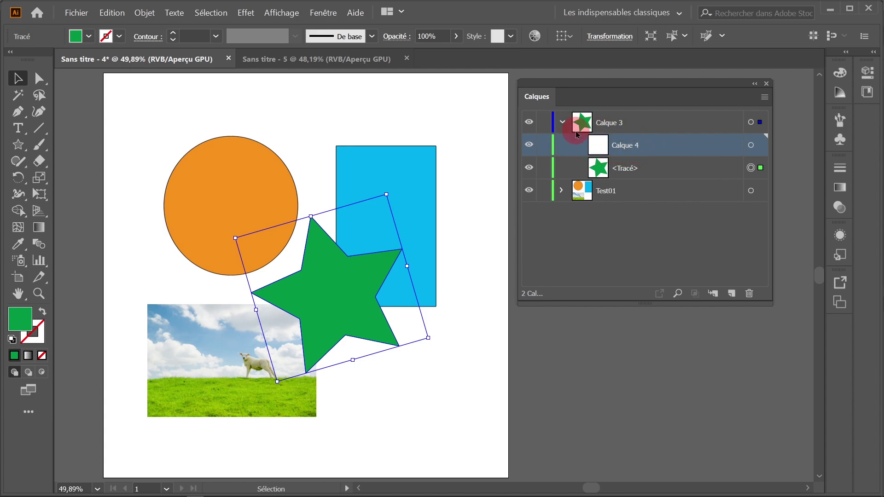
double_click(671, 148)
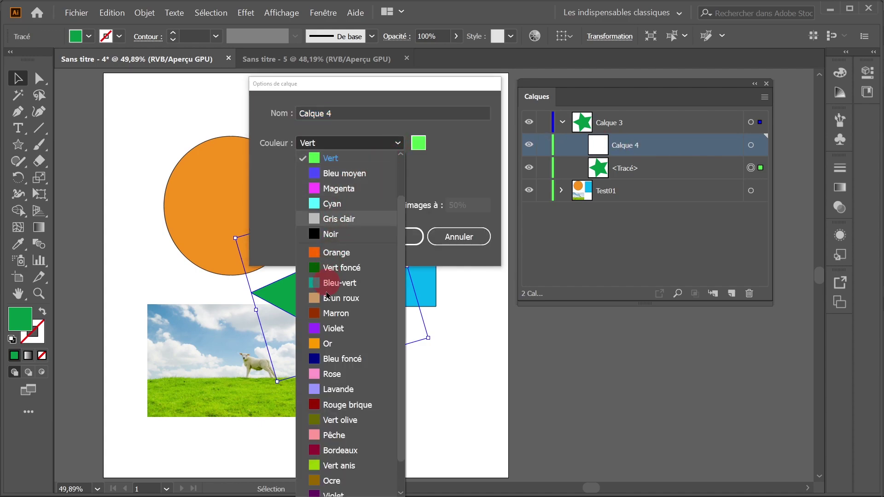
click(346, 405)
click(392, 237)
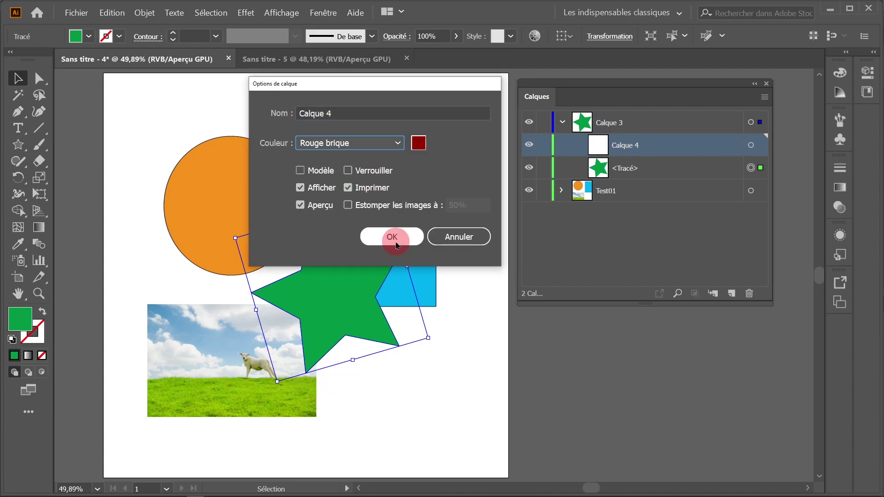
click(646, 266)
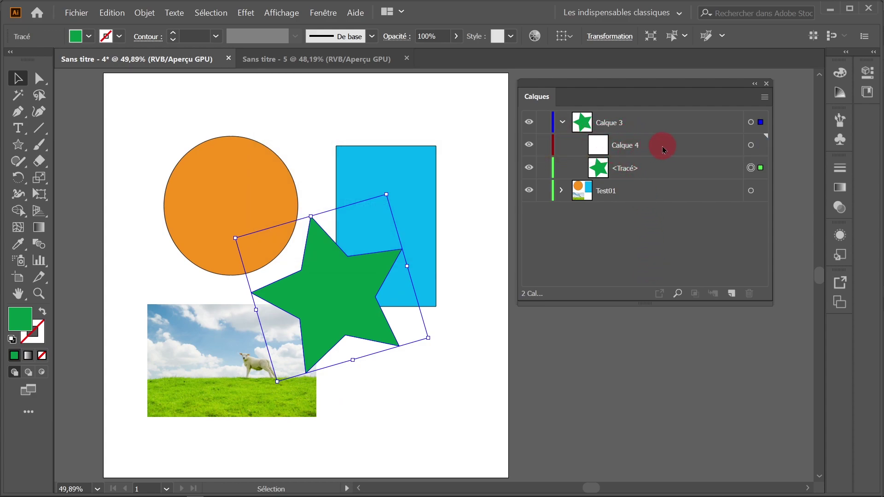
Draw a yellow ellipse without a stroke on sublayer Calque 4, over the orange circle, and expand the sublayer to show its content.
click(638, 144)
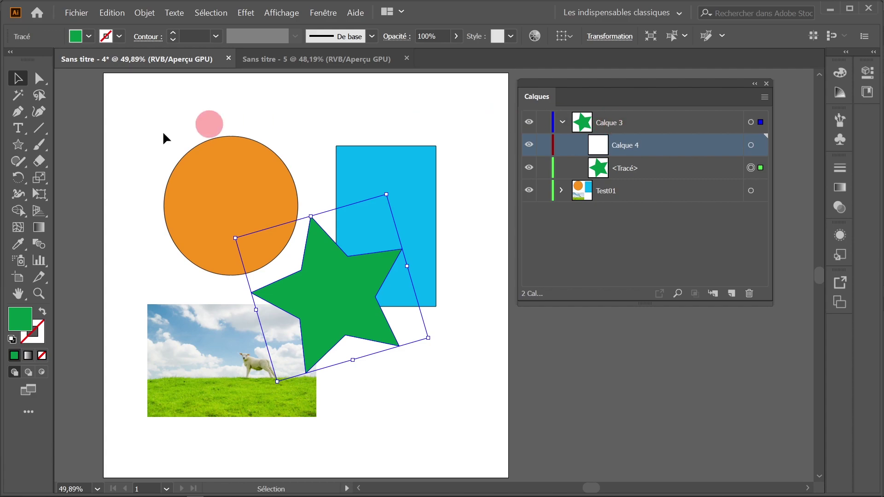
click(18, 144)
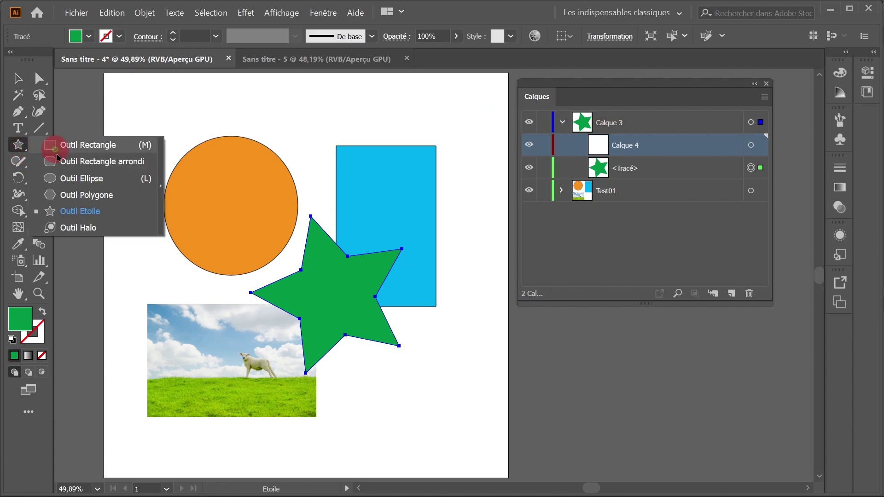
click(52, 179)
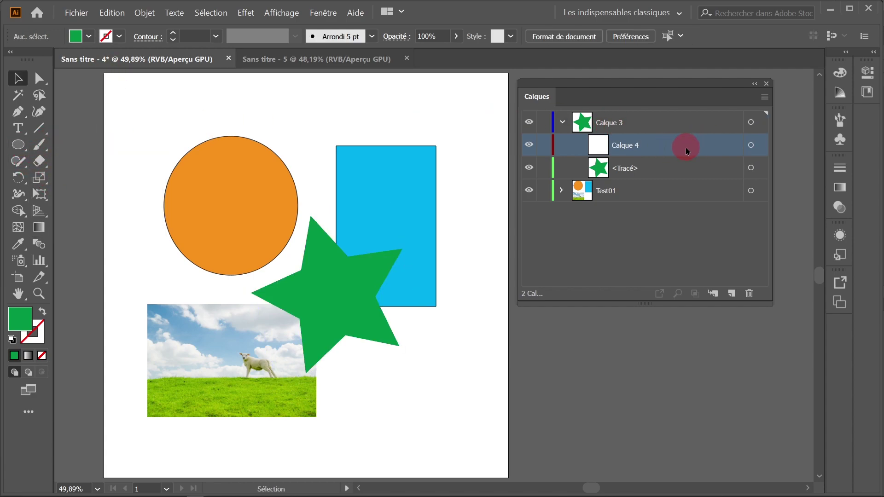
click(18, 145)
click(81, 47)
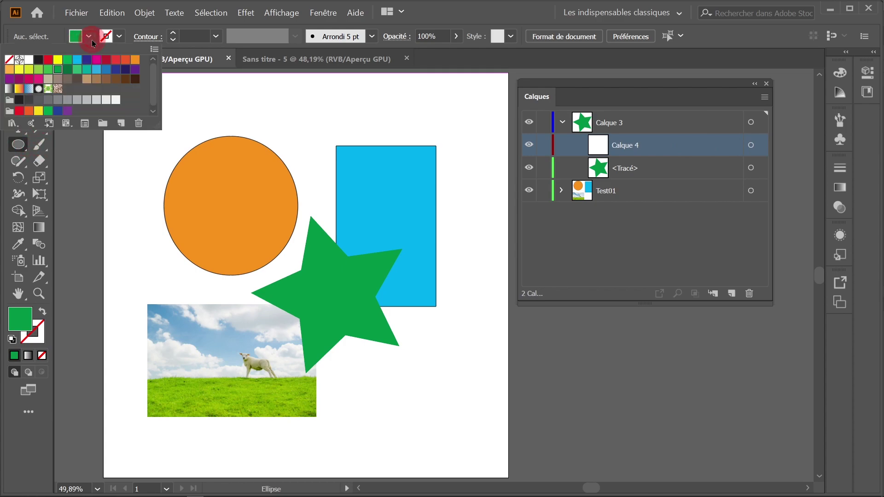
click(38, 112)
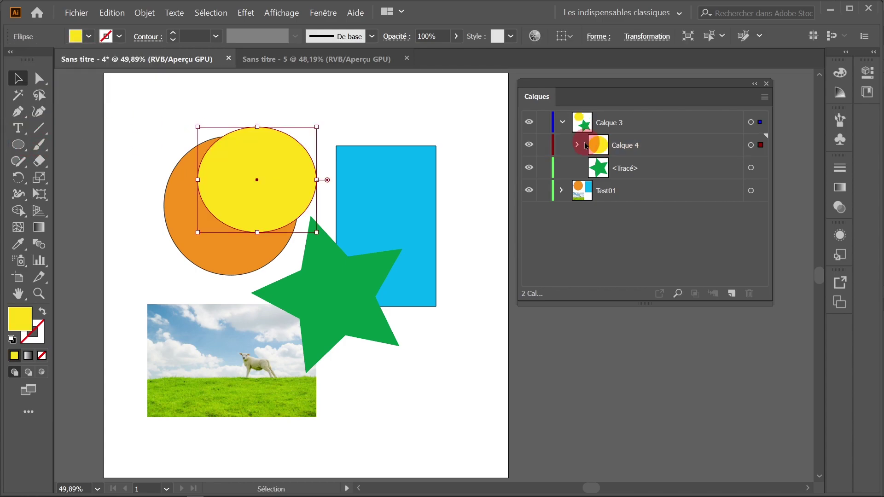
click(578, 145)
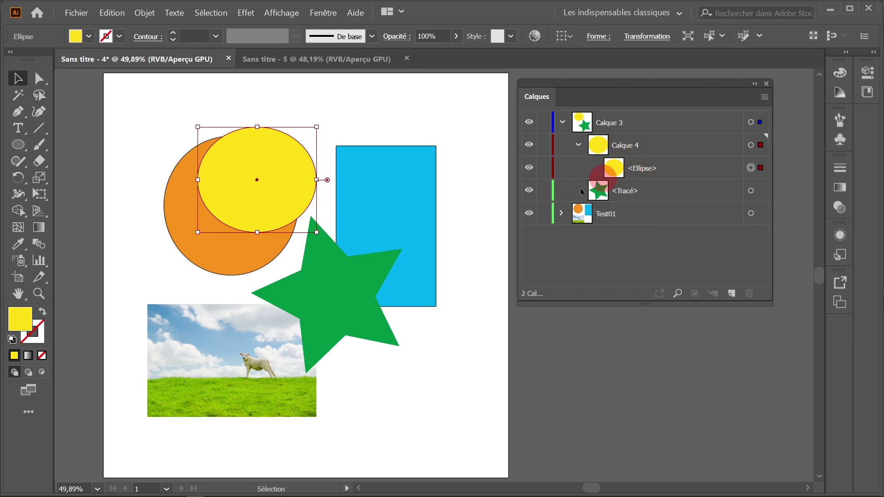
Move the blue rectangle down and left behind the star, and draw an orange circle with a 1 px stroke on Calque 4 above the star.
drag(431, 170, 361, 243)
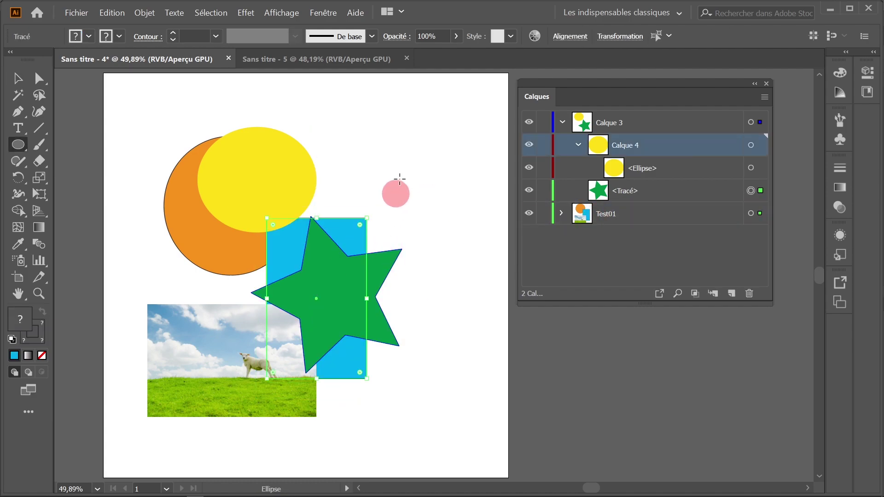
drag(411, 148, 292, 264)
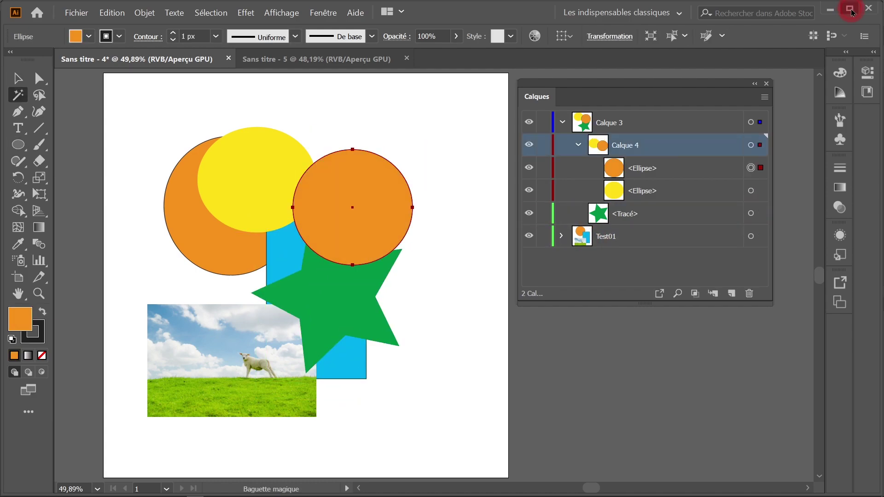
click(848, 16)
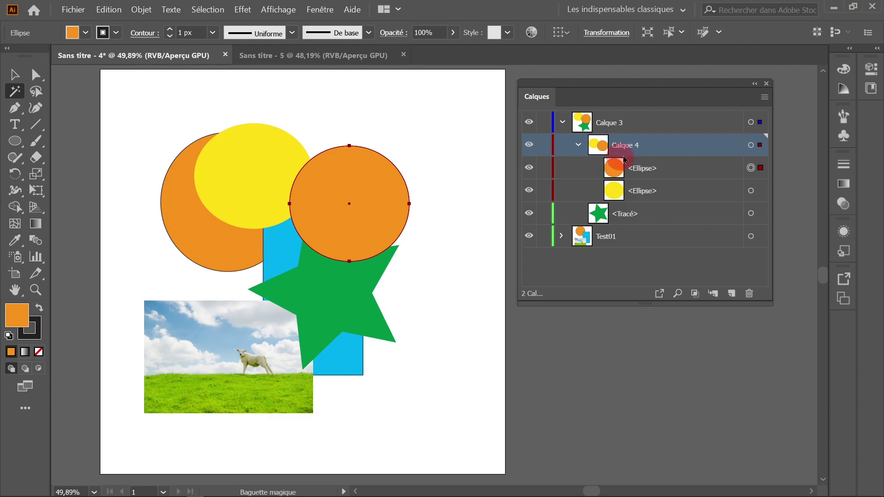
click(642, 148)
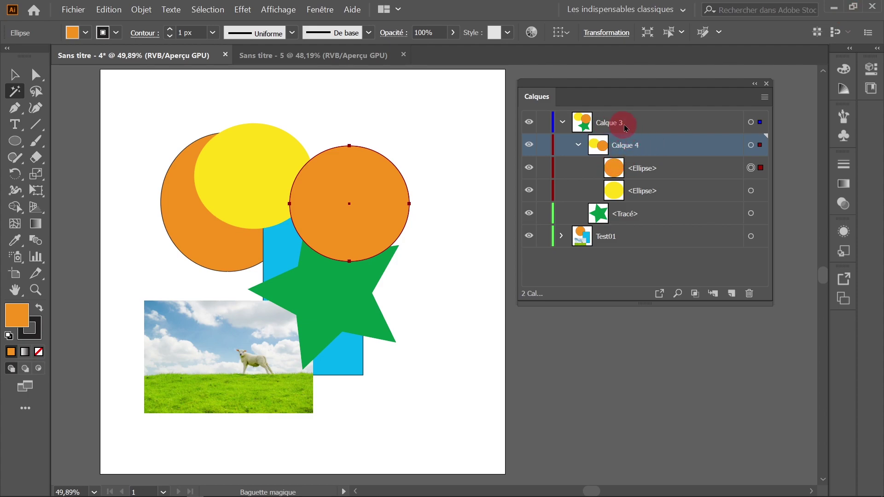
Collapse Calque 4, select the blue rectangle on the artboard and locate it in the layer list with Rechercher l'objet.
click(579, 145)
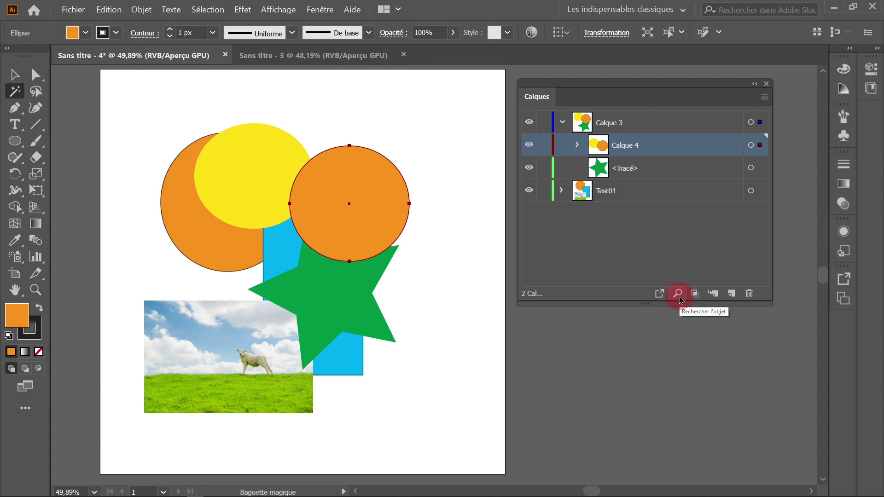
click(15, 75)
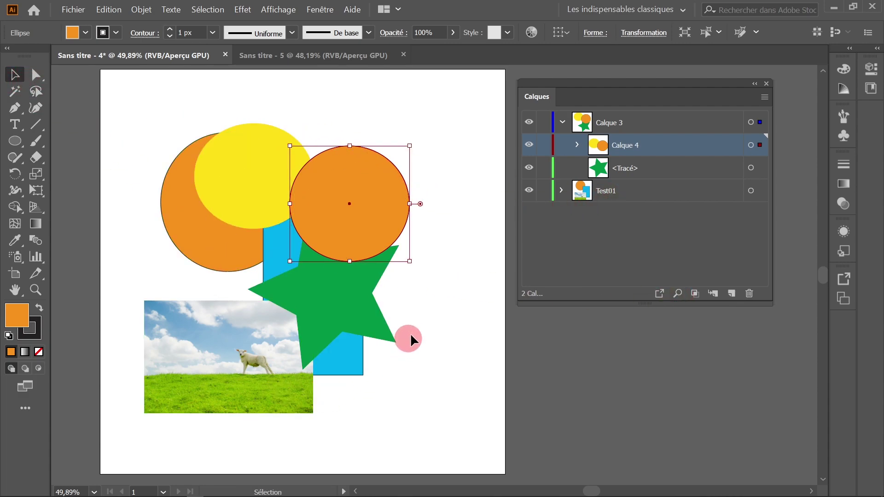
click(454, 330)
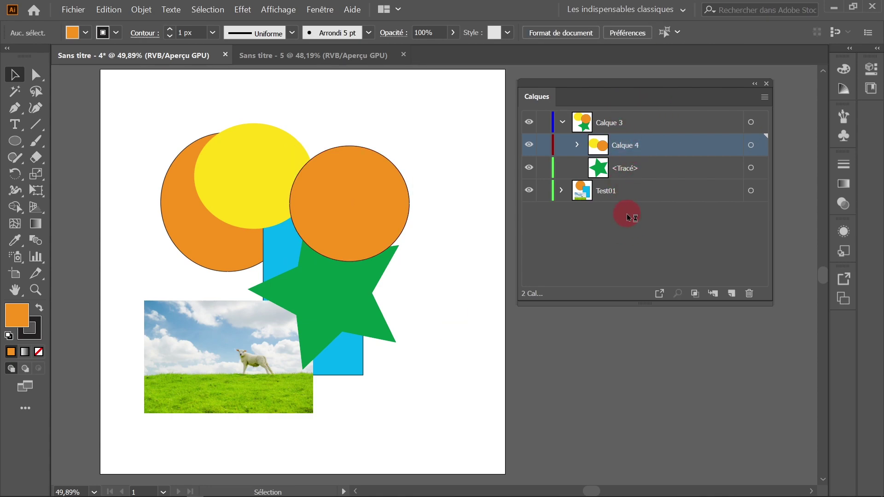
click(336, 369)
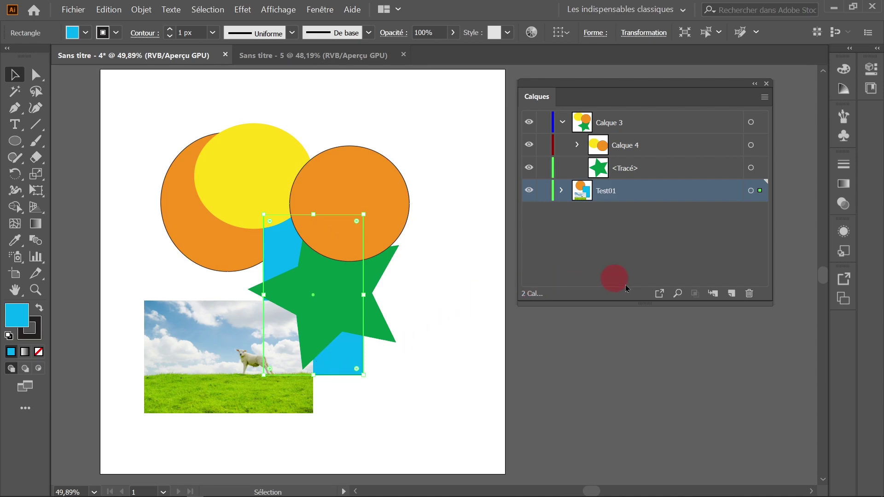
click(677, 295)
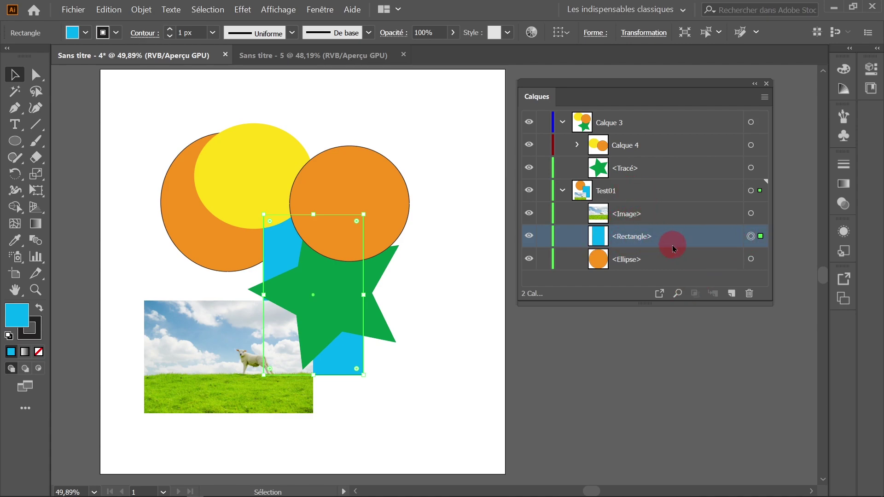
click(765, 102)
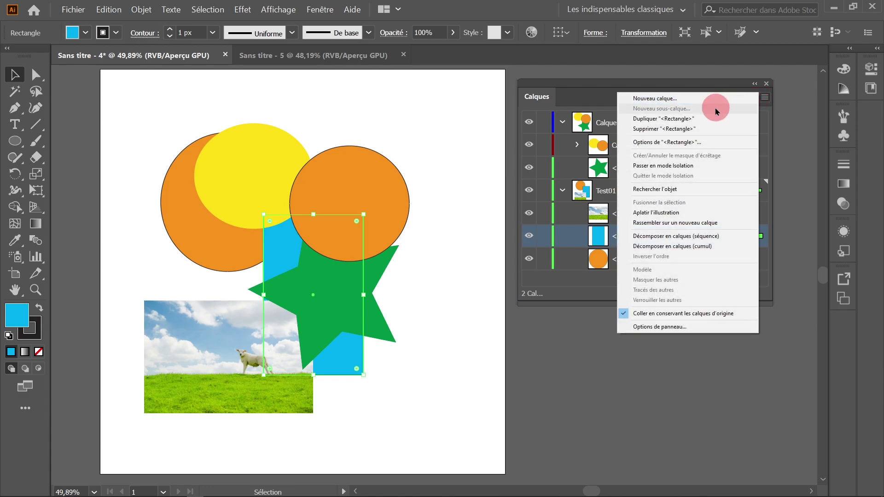
click(676, 193)
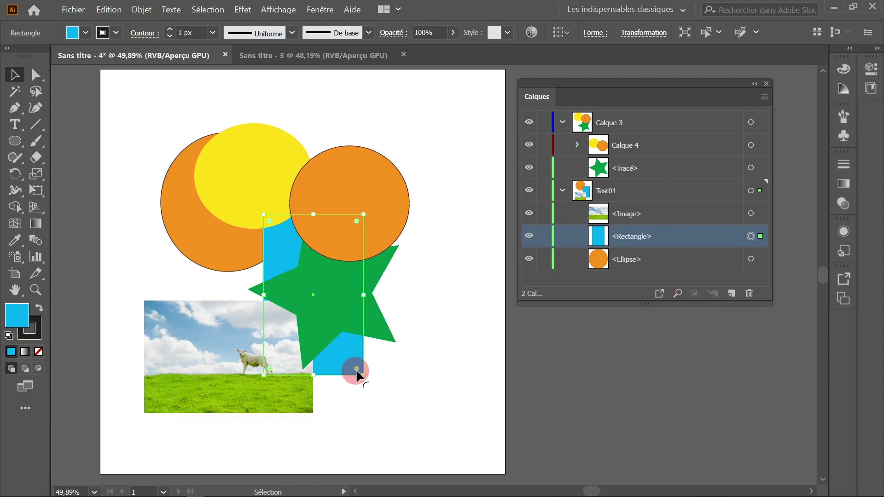
click(430, 291)
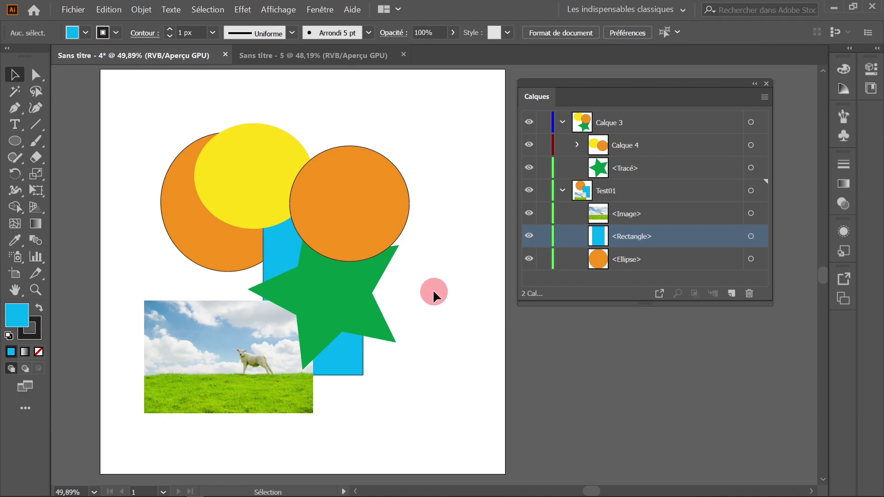
click(337, 365)
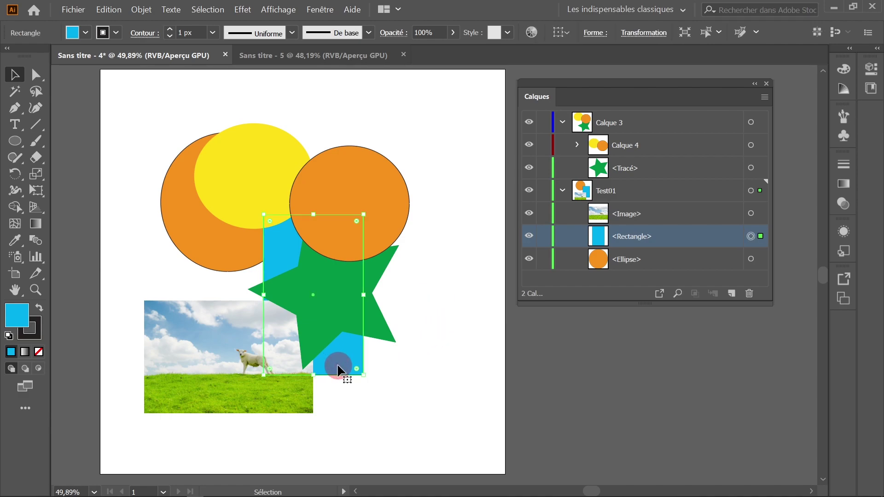
Deselect the blue rectangle and select it again on the artboard with the Selection tool.
click(14, 75)
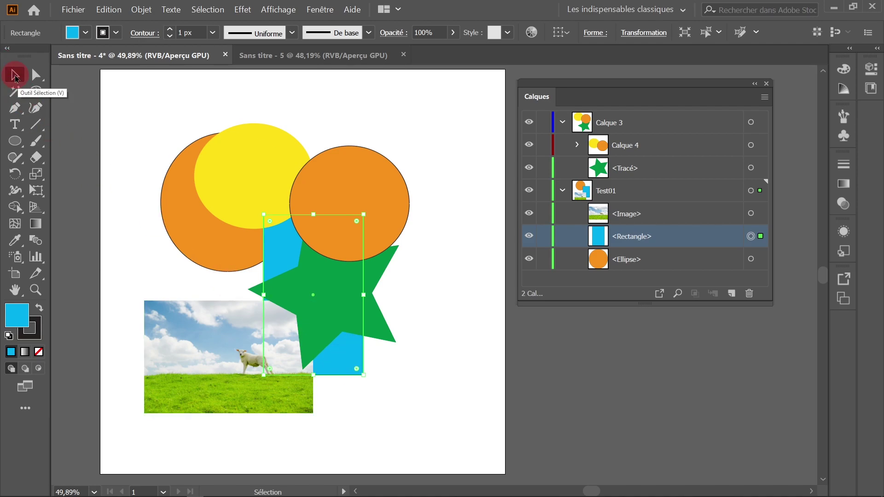
click(422, 380)
click(358, 355)
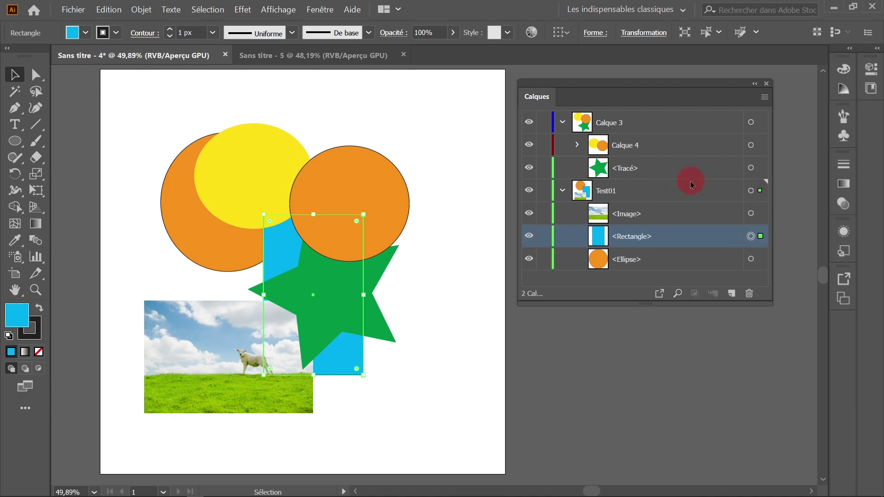
Collapse layer Test01, select all the artwork it contains through the layer list, and expand the layer again.
click(562, 191)
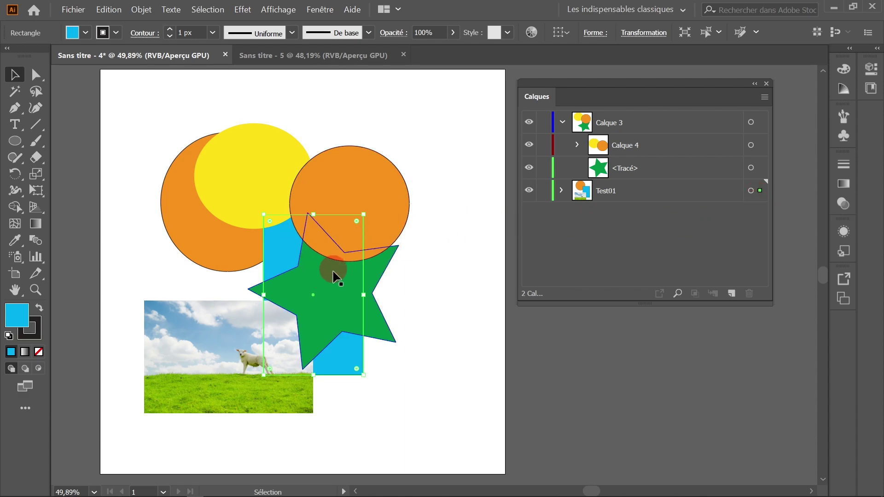
click(760, 193)
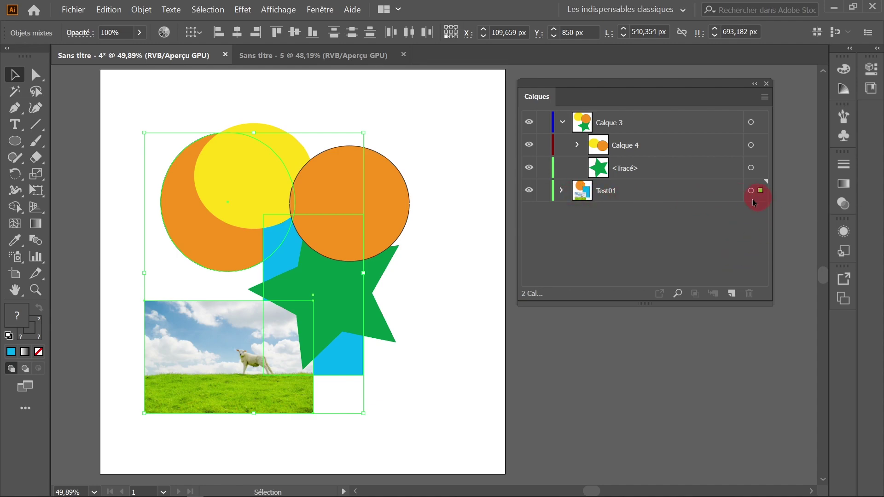
click(561, 190)
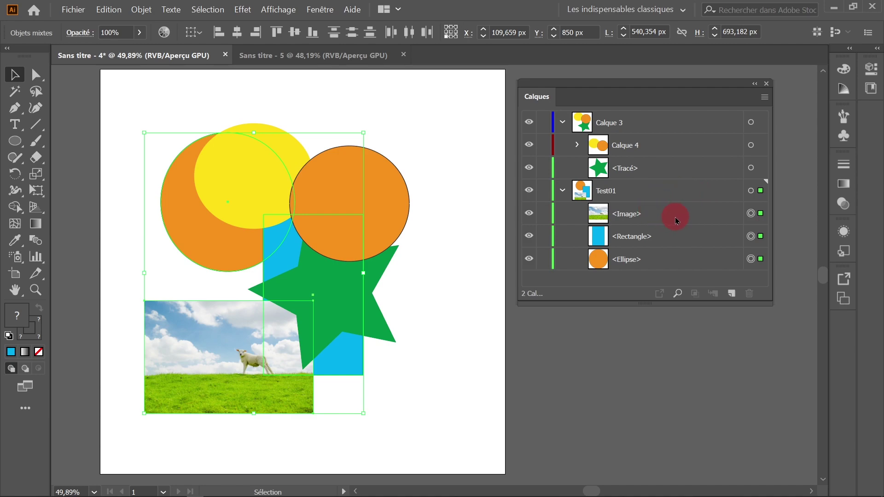
click(664, 189)
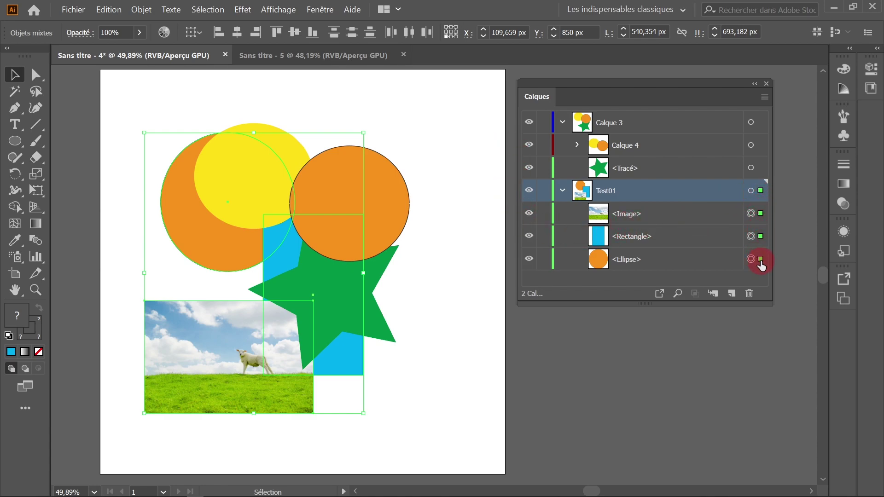
Make Calque 3 the target layer and move the selected image, rectangle and ellipse to it with Envoyer vers le calque sélectionné.
click(665, 125)
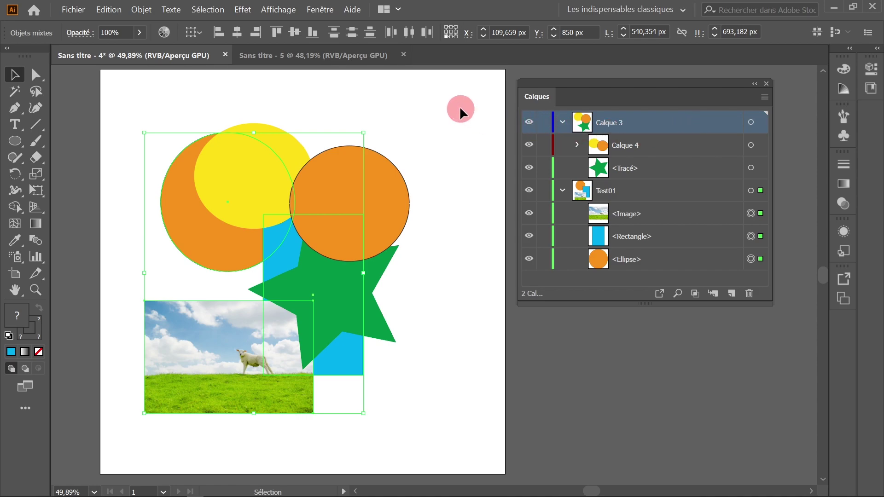
click(141, 10)
mouse_move(193, 32)
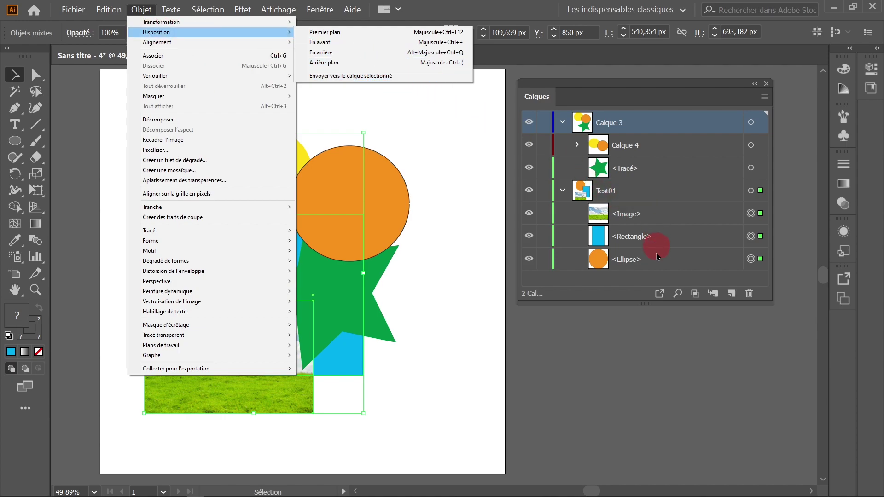
click(381, 77)
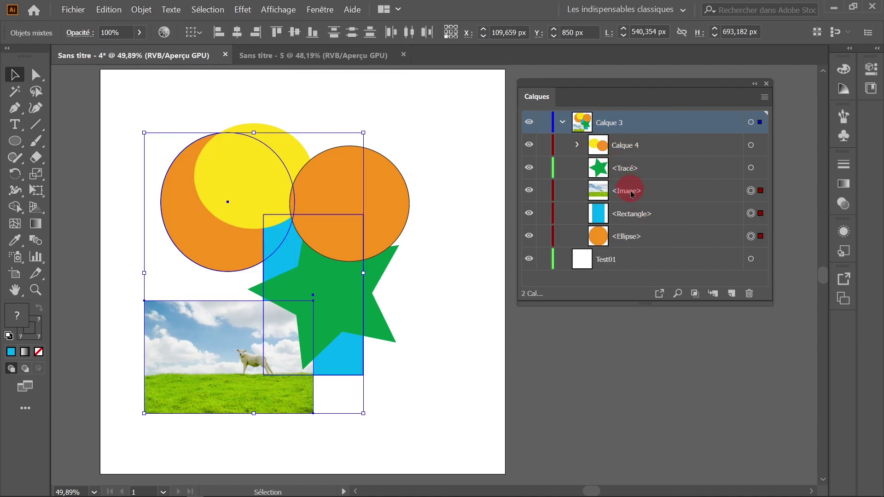
Make Test01 the active layer, enlarge the layer list's window downward and deselect all artwork.
click(622, 261)
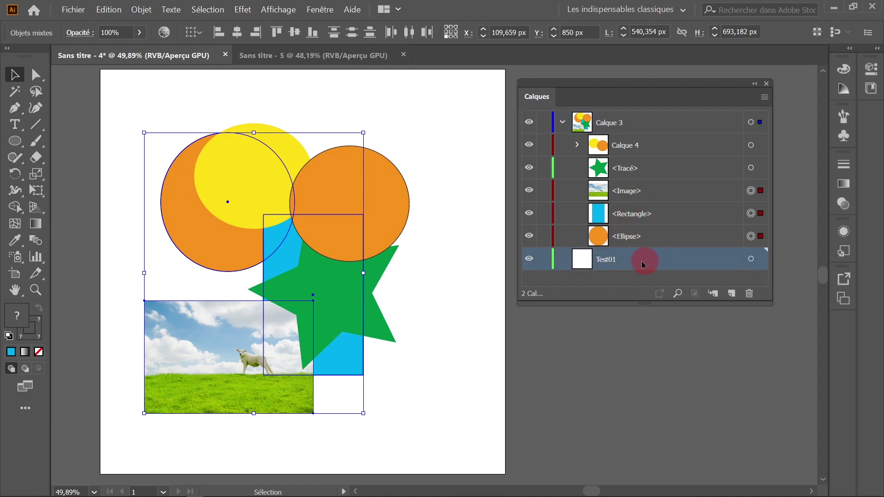
drag(645, 303, 647, 382)
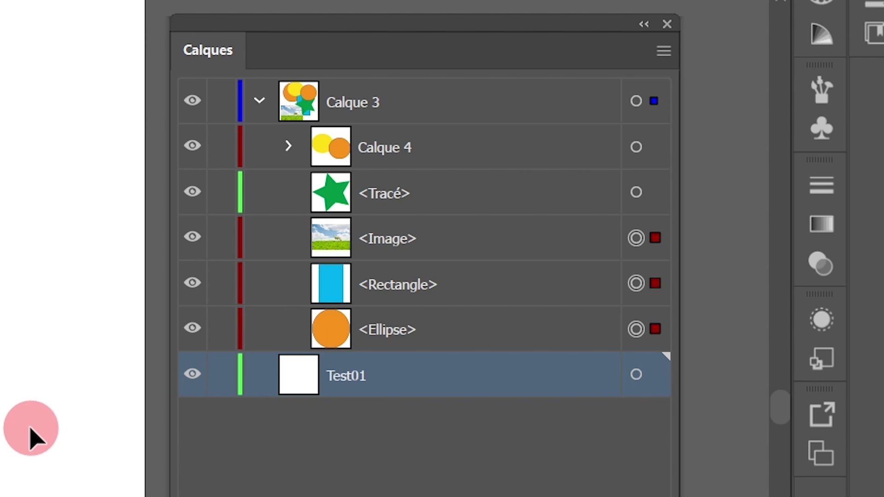
click(20, 411)
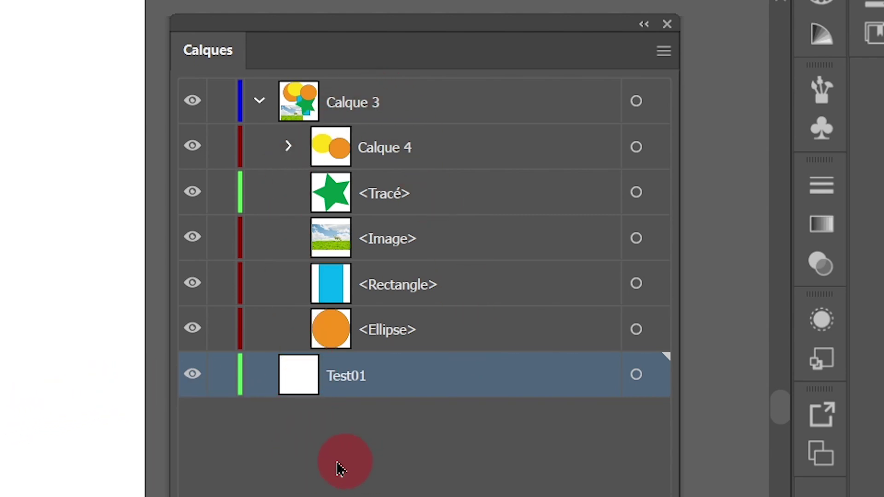
click(405, 484)
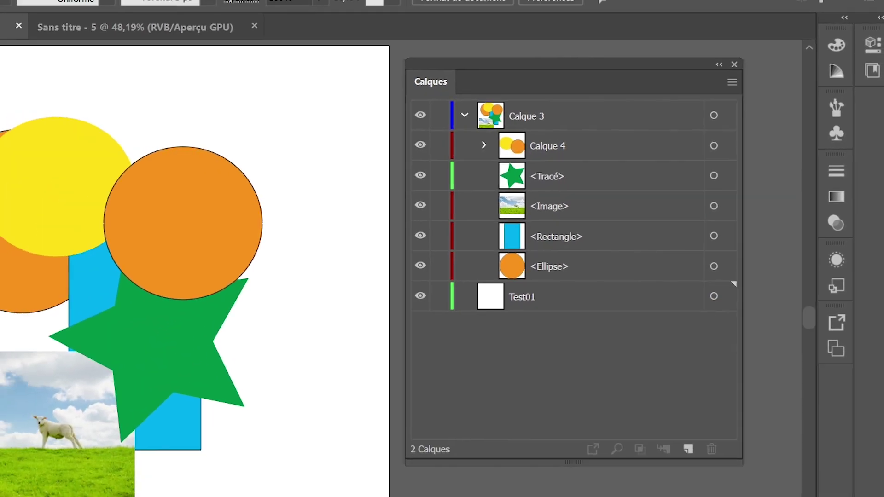
Draw a blue circle with a 1 px stroke on layer Test01 and move it into Calque 3 just above the orange ellipse.
click(16, 141)
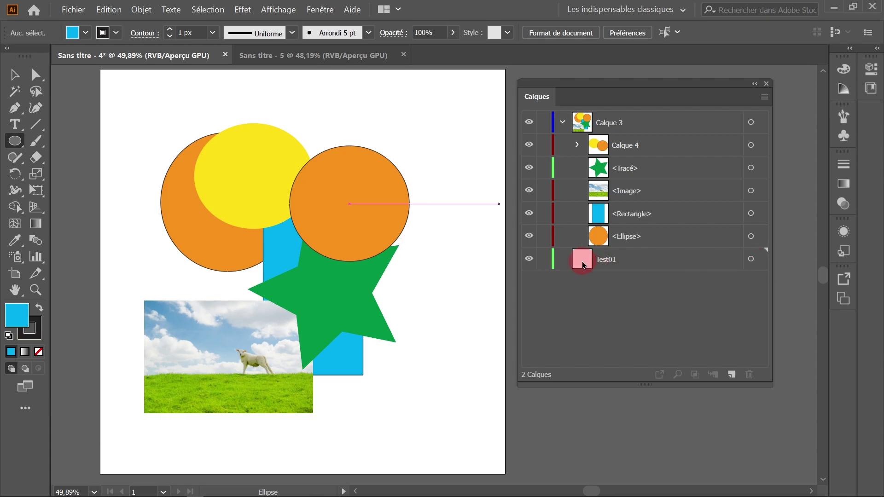
mouse_move(312, 99)
mouse_down()
mouse_move(421, 183)
mouse_move(455, 239)
mouse_up()
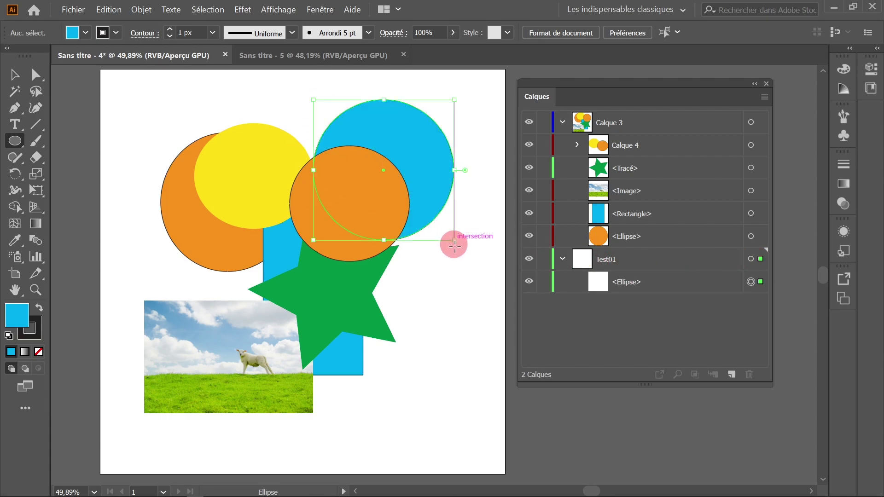
click(620, 287)
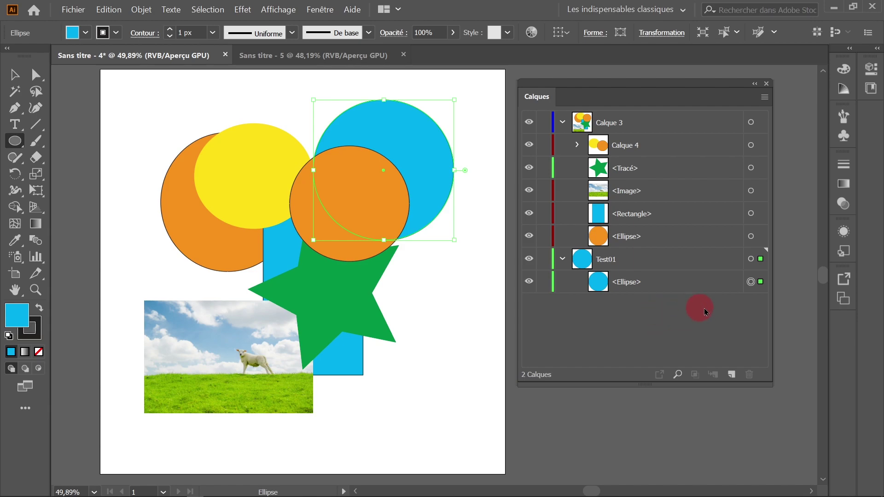
click(665, 286)
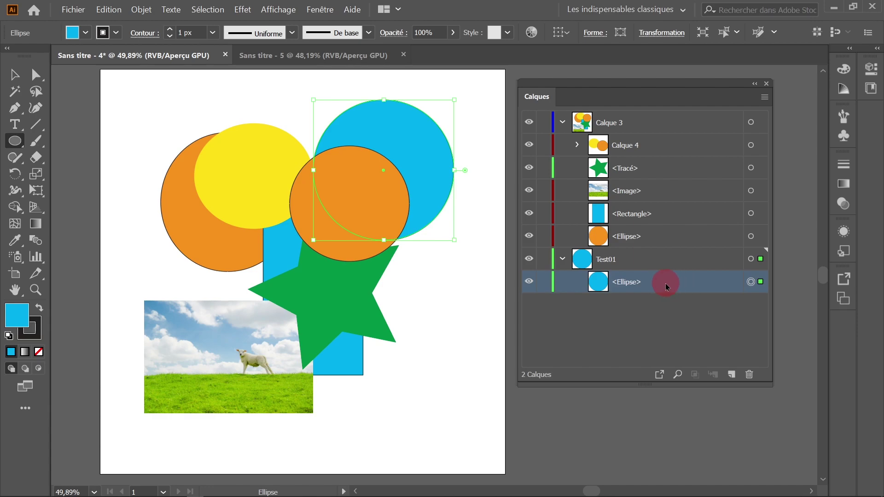
drag(666, 287, 672, 232)
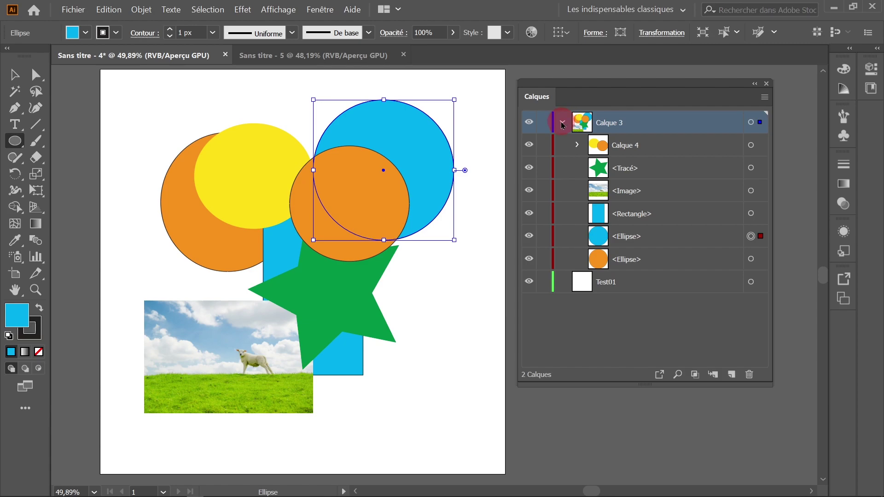
Collapse Calque 3, select the large orange circle behind the yellow ellipse and transfer it to layer Test01 through its selection marker.
click(562, 124)
drag(200, 228, 202, 230)
key(Delete)
click(15, 75)
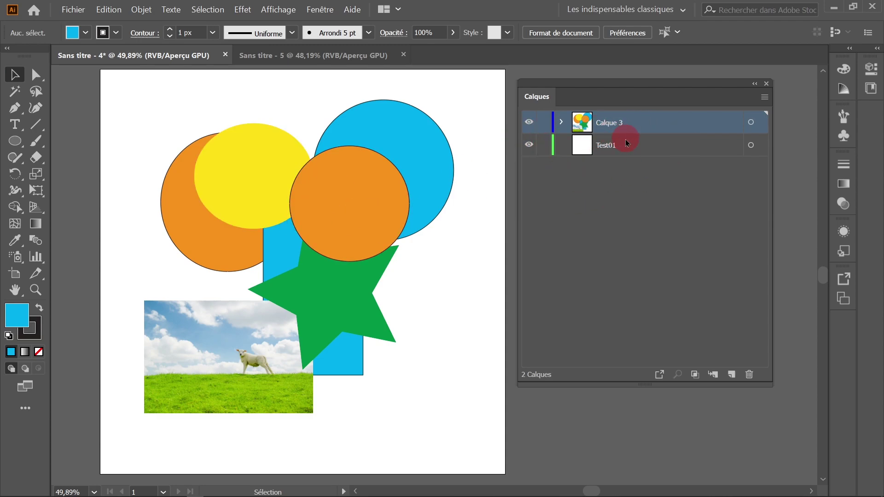
click(251, 208)
click(222, 249)
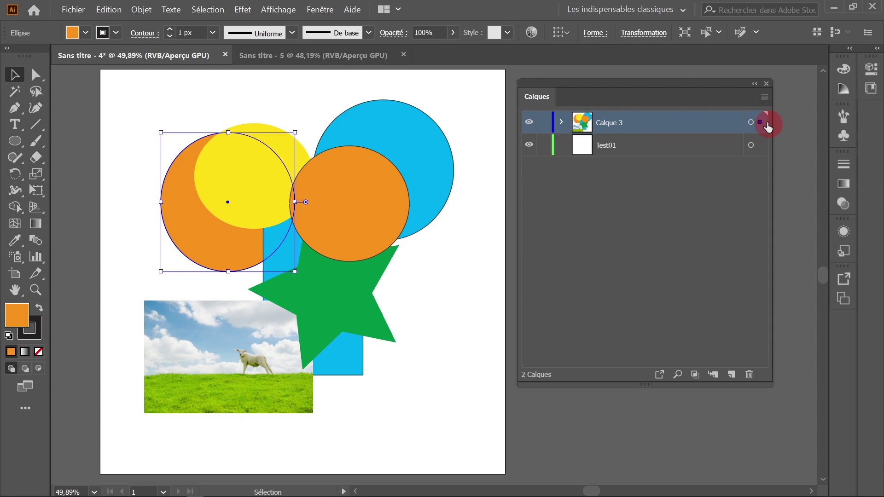
drag(761, 127, 761, 150)
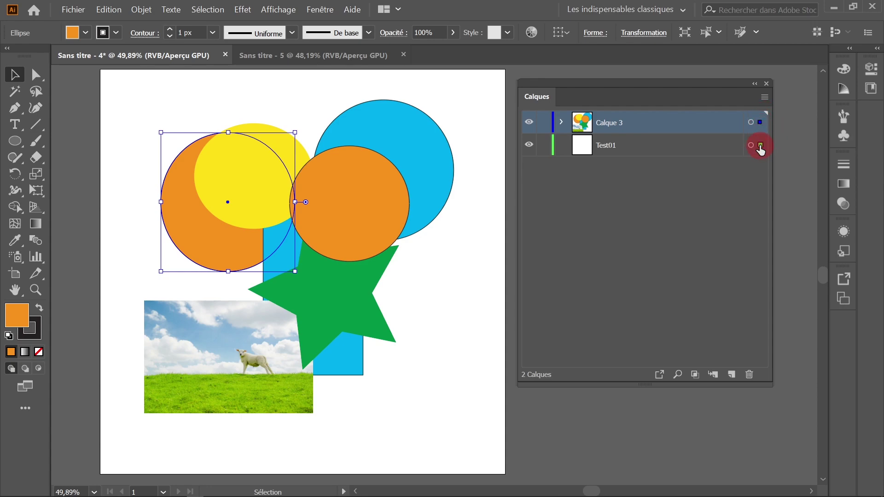
mouse_move(761, 150)
mouse_down()
mouse_move(766, 128)
mouse_move(761, 155)
mouse_up()
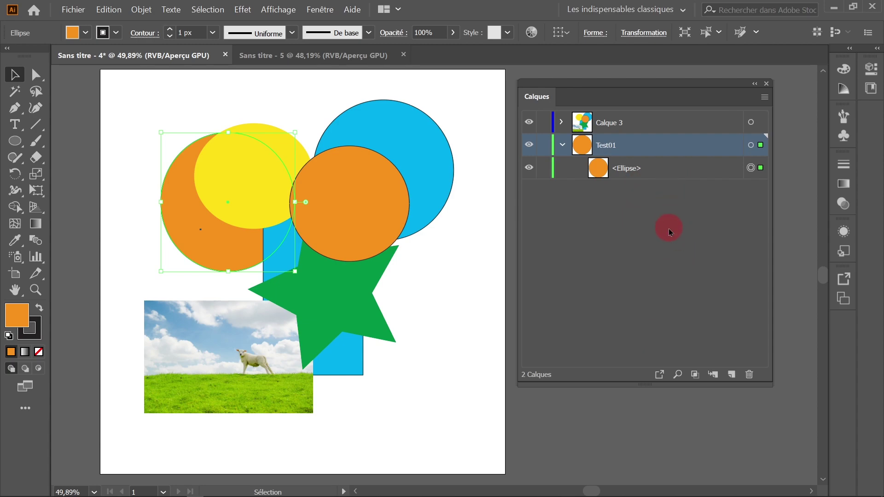
Deselect the artwork, expand Calque 3 and go through its objects one by one in the layer list, ending on Calque 4.
click(674, 218)
click(474, 209)
click(561, 123)
click(662, 144)
click(655, 169)
click(654, 191)
click(658, 215)
click(662, 237)
click(668, 261)
click(686, 192)
click(675, 214)
click(672, 237)
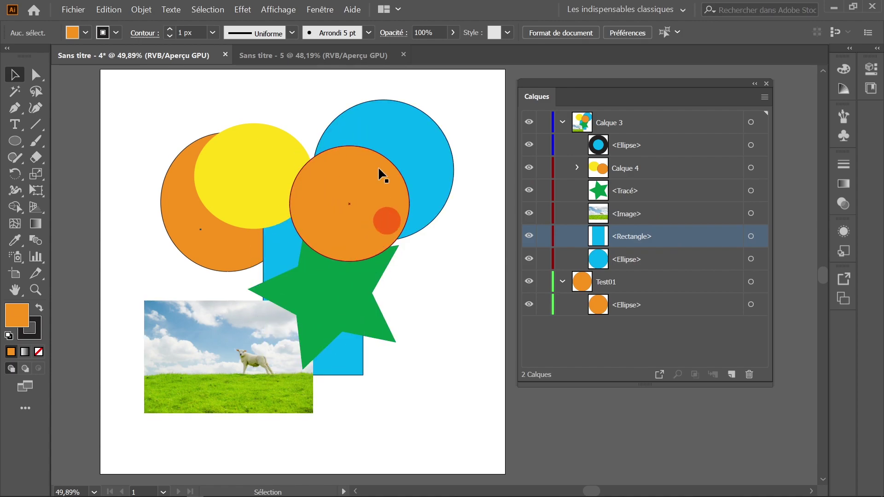
click(676, 189)
click(671, 171)
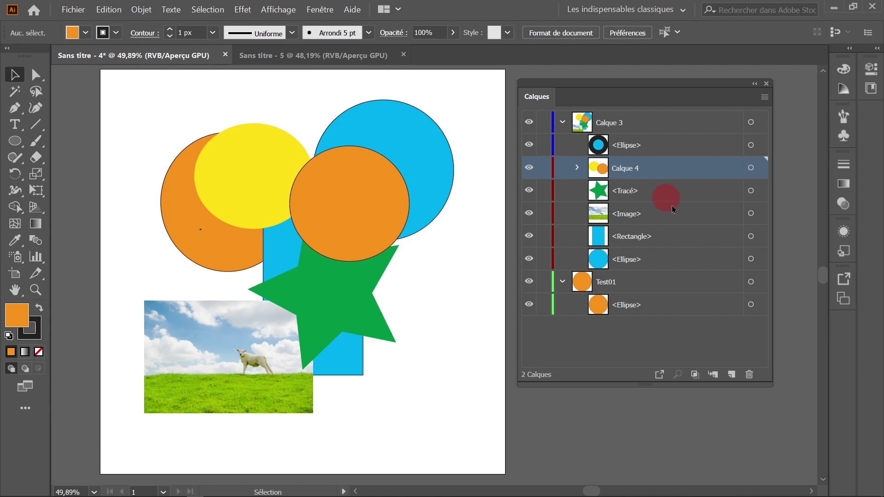
Delete the green star with the Supprimer "<Tracé>" command and undo the deletion.
right_click(685, 191)
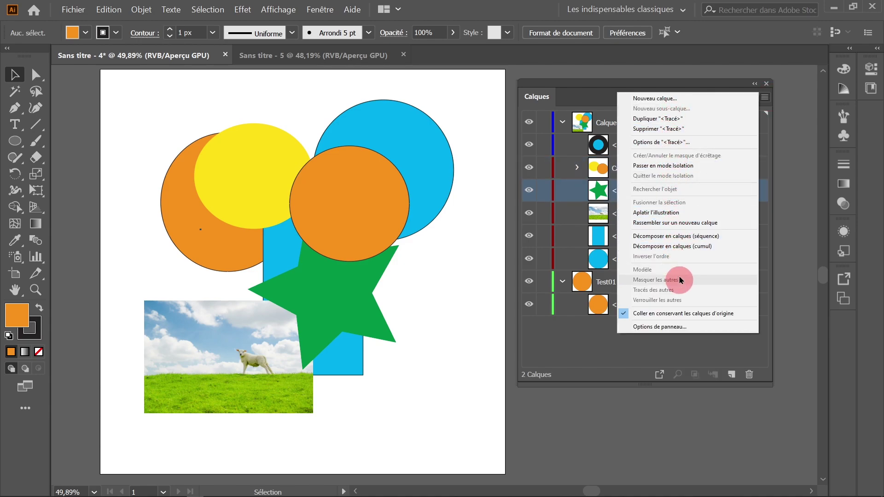
key(Escape)
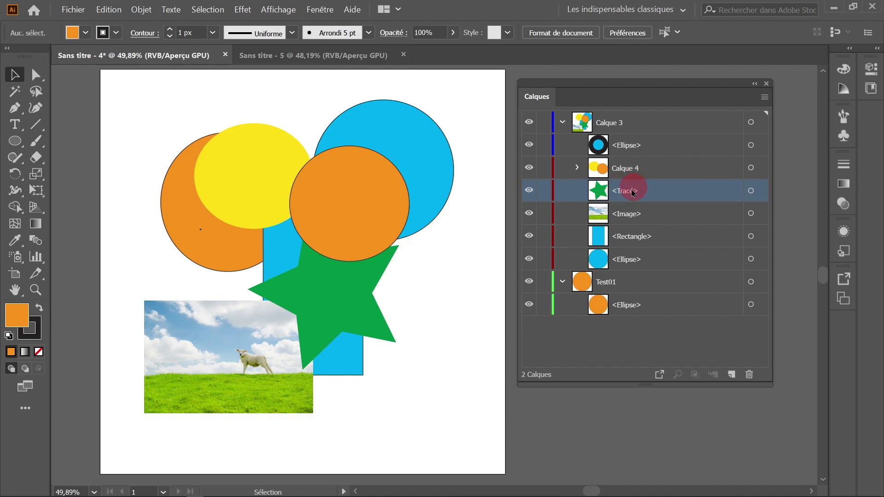
click(765, 97)
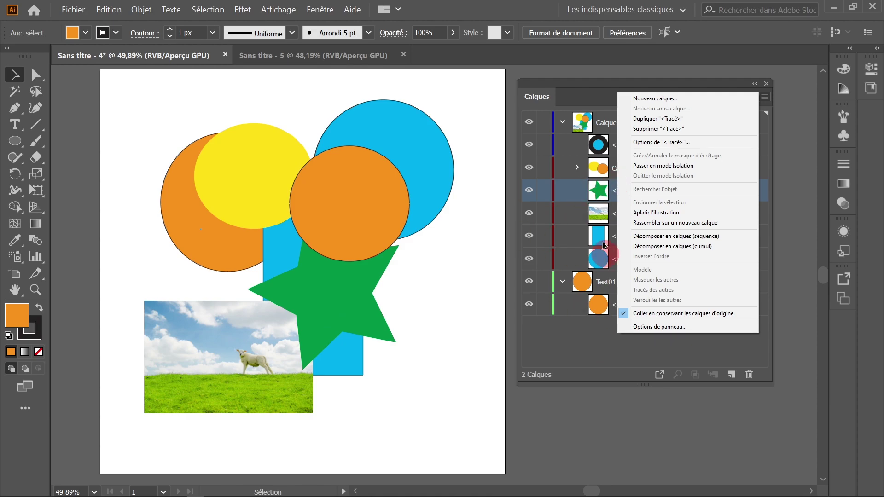
click(659, 130)
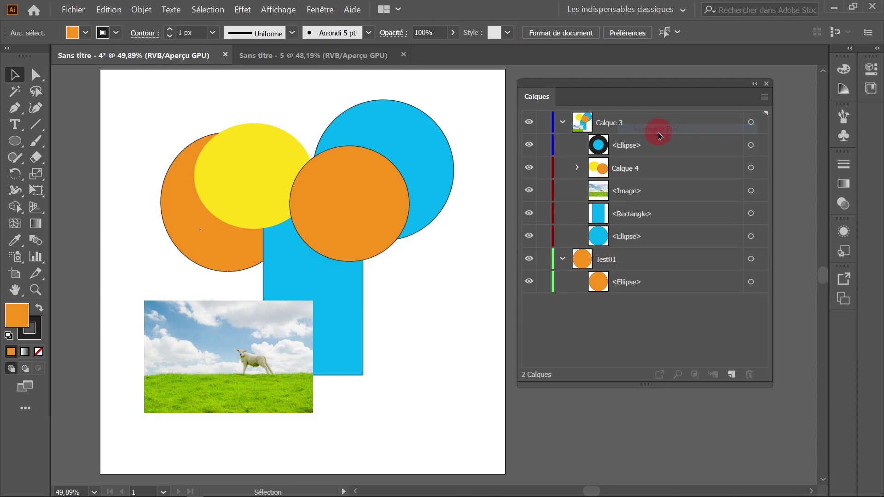
key(ctrl+z)
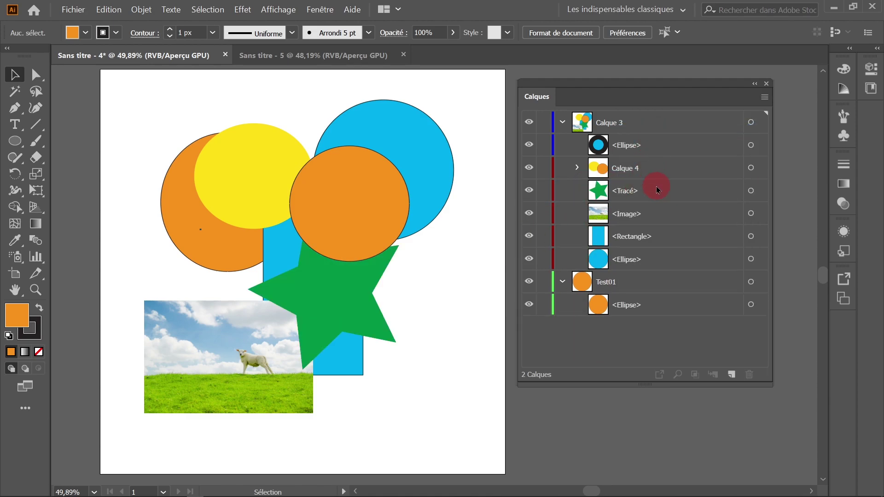
Select the green star's artwork through its <Tracé> entry in the layer list, delete it and undo the deletion.
click(657, 190)
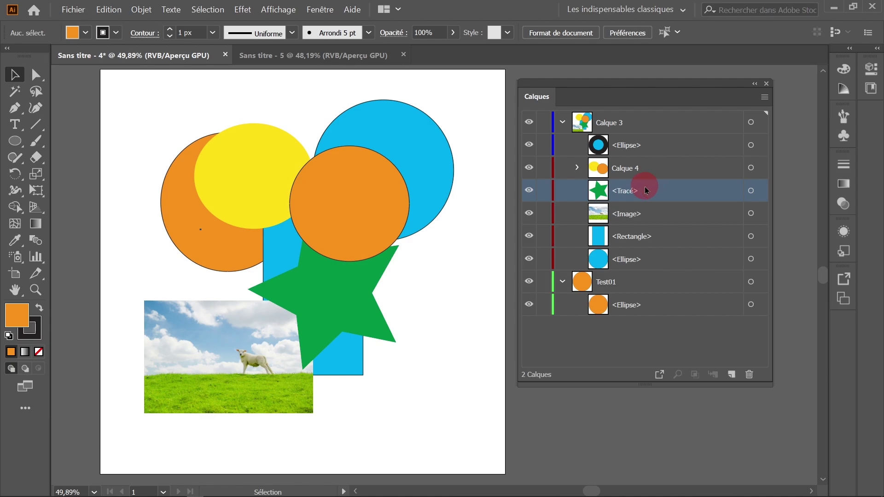
click(759, 190)
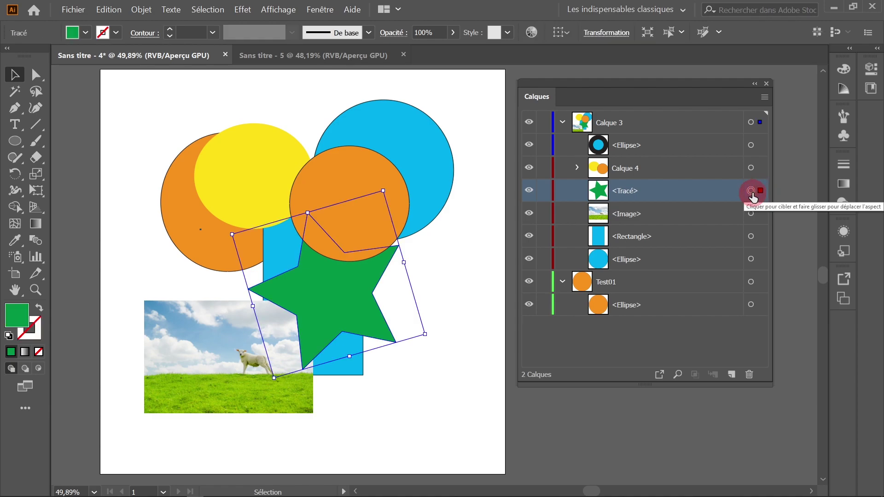
key(Delete)
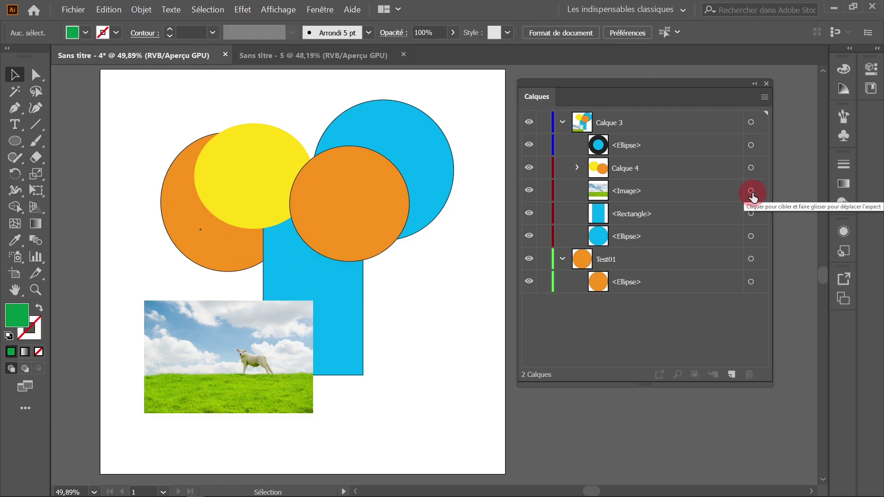
key(ctrl+z)
click(701, 200)
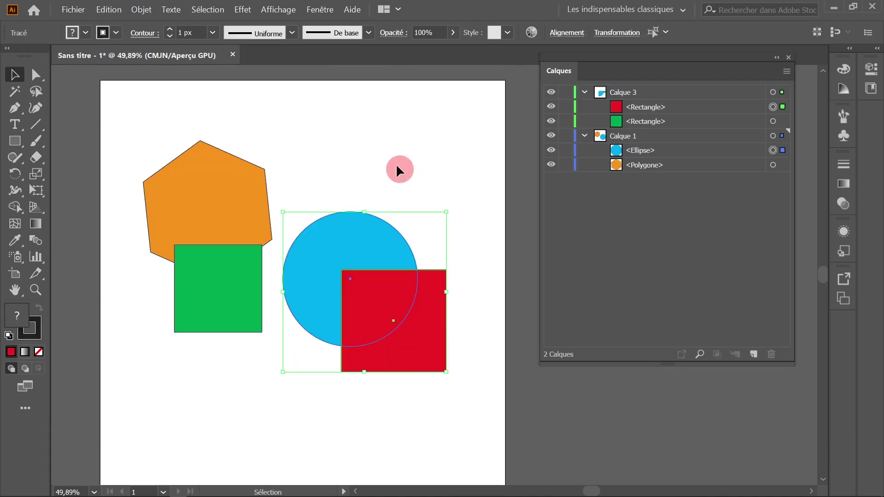
Select the red square together with the blue circle and group them with Associer.
click(344, 199)
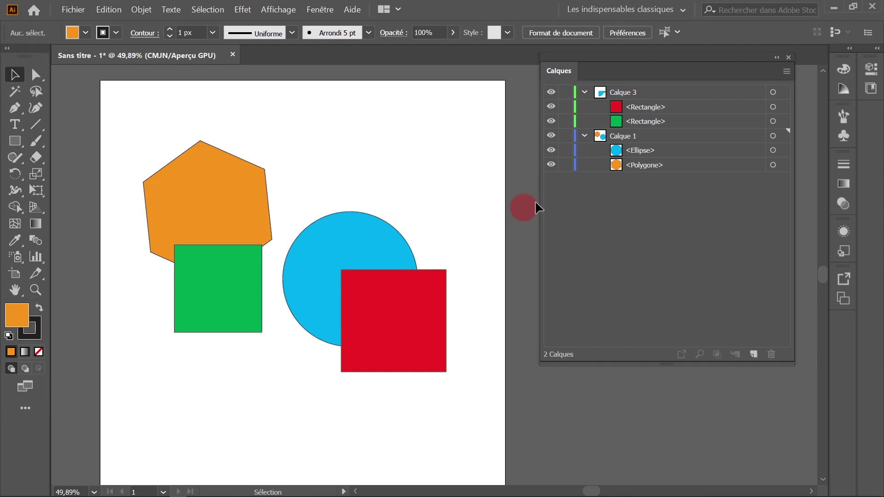
click(414, 316)
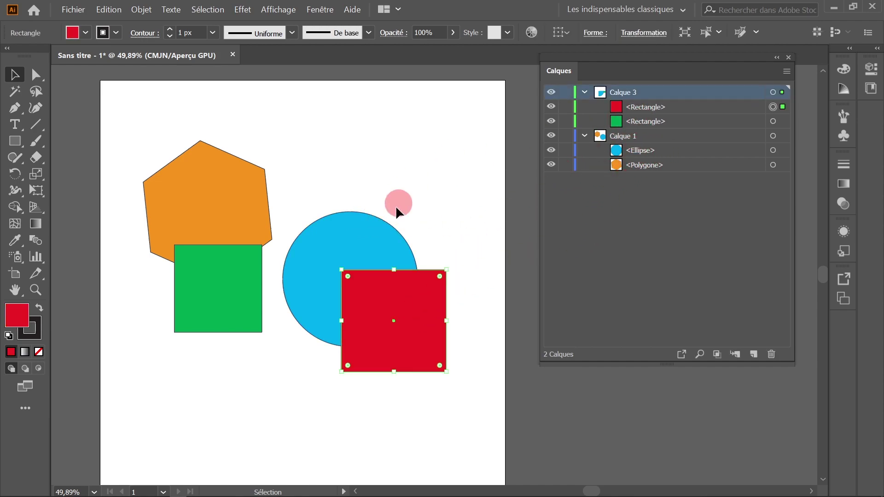
shift+click(368, 243)
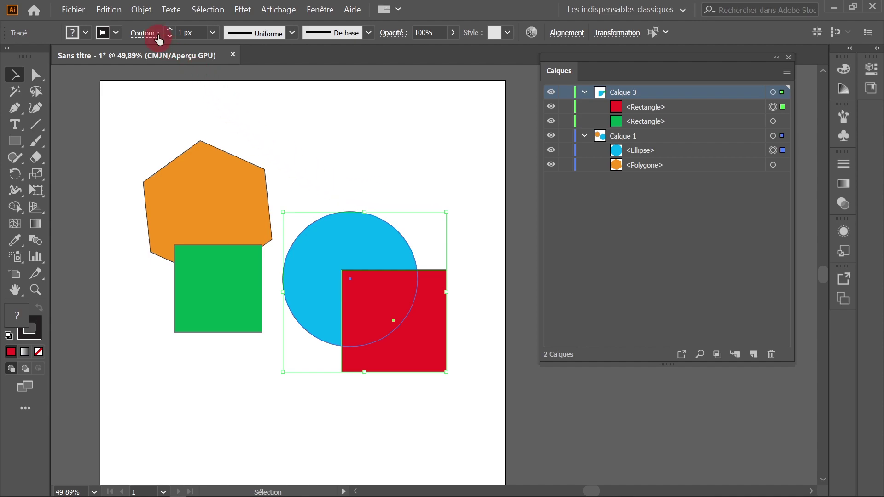
click(141, 9)
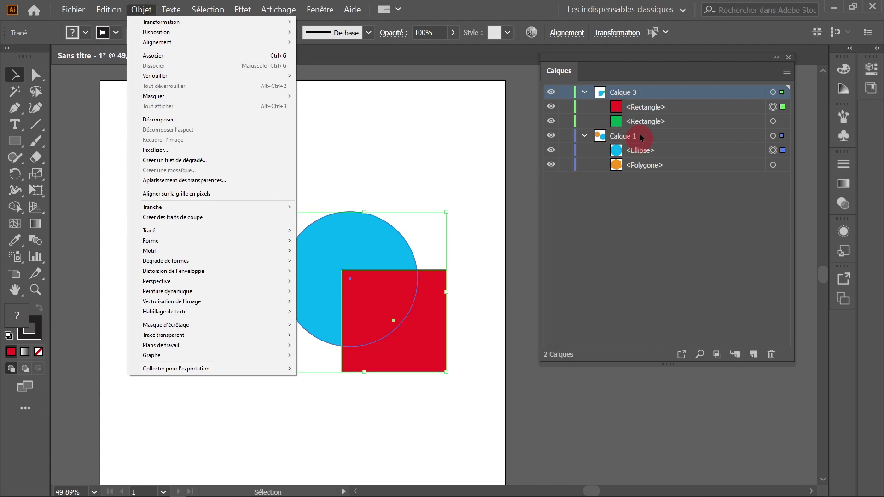
click(196, 56)
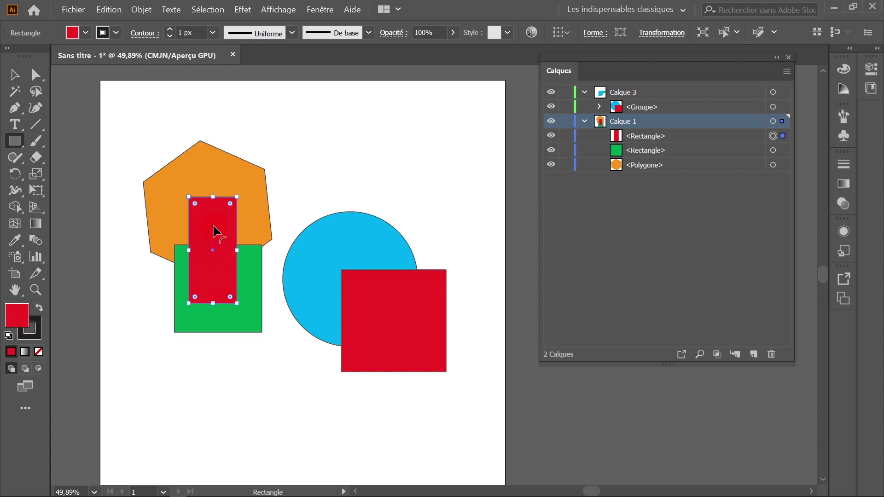
Apply a clipping mask to Calque 1 using its topmost rectangle and release the mask again.
click(718, 355)
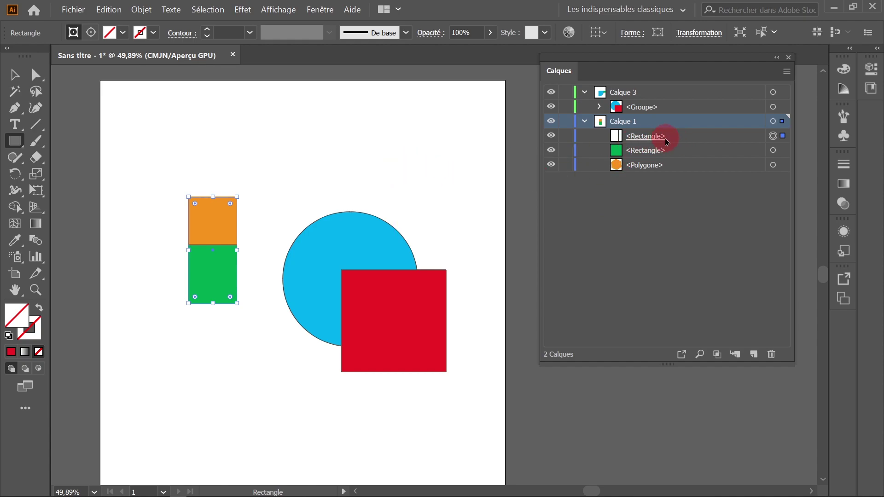
click(691, 143)
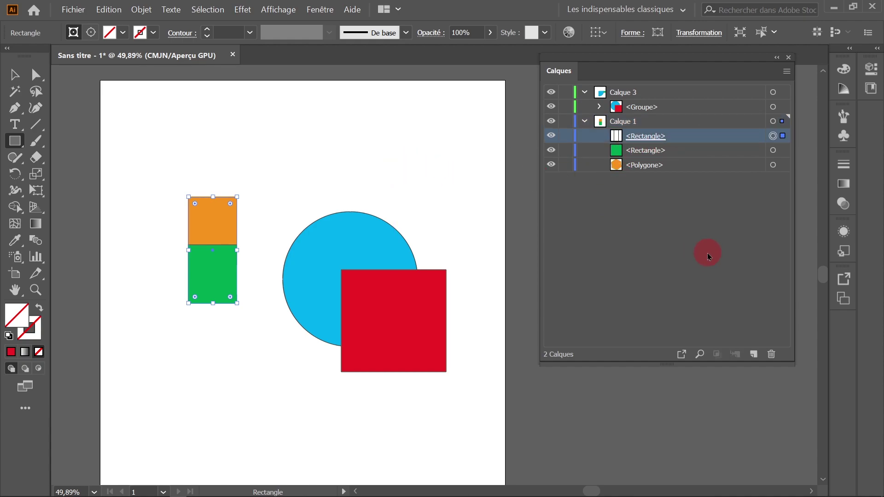
click(668, 123)
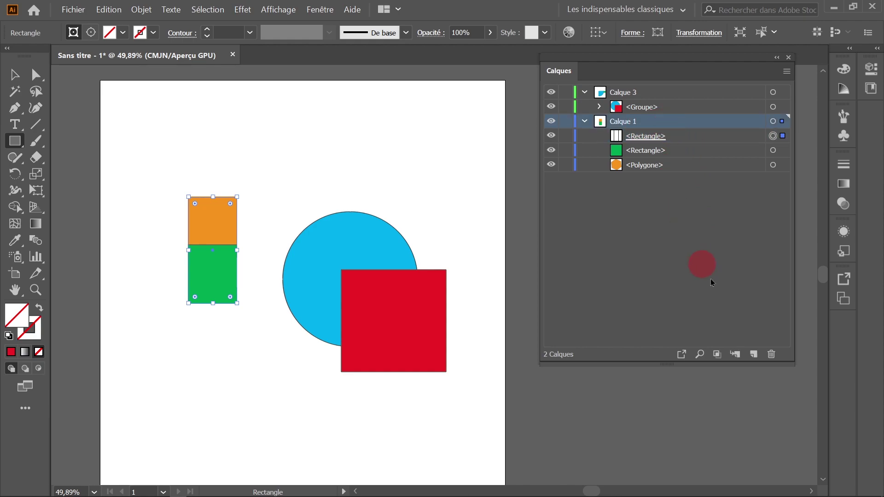
click(717, 355)
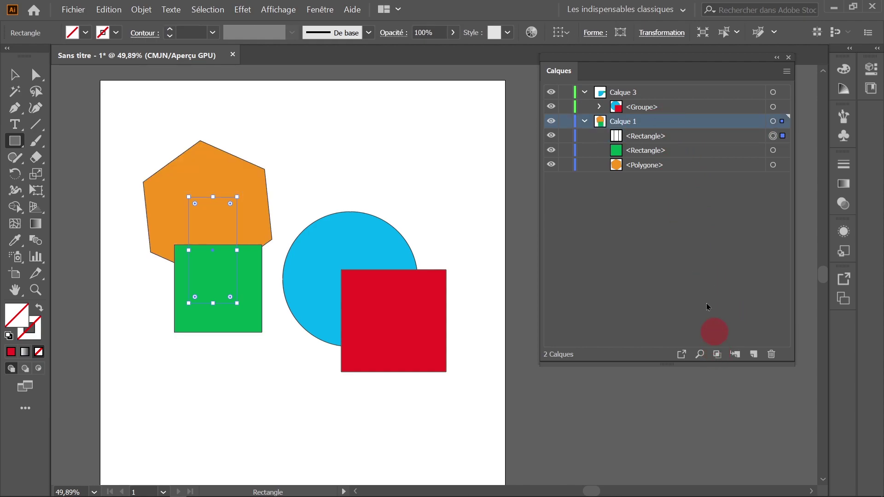
Expand the <Groupe> in Calque 3 and move the unfilled <Rectangle> from Calque 1 to the top of that group.
click(600, 107)
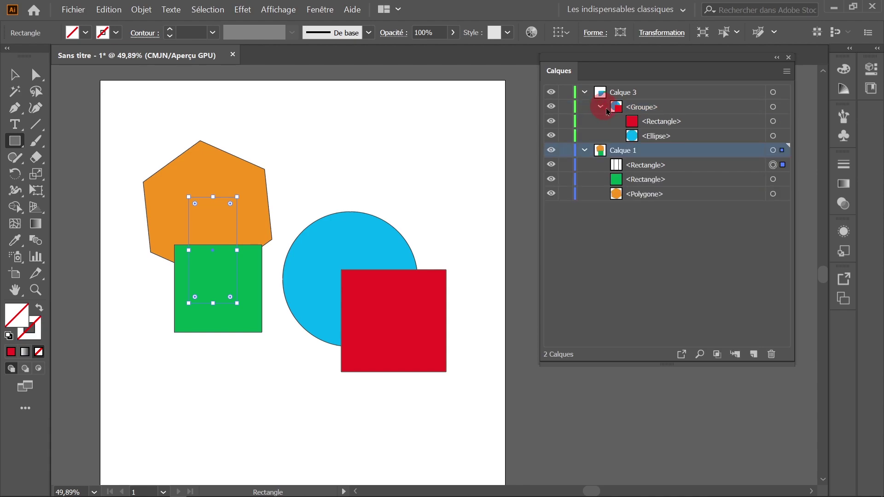
click(644, 165)
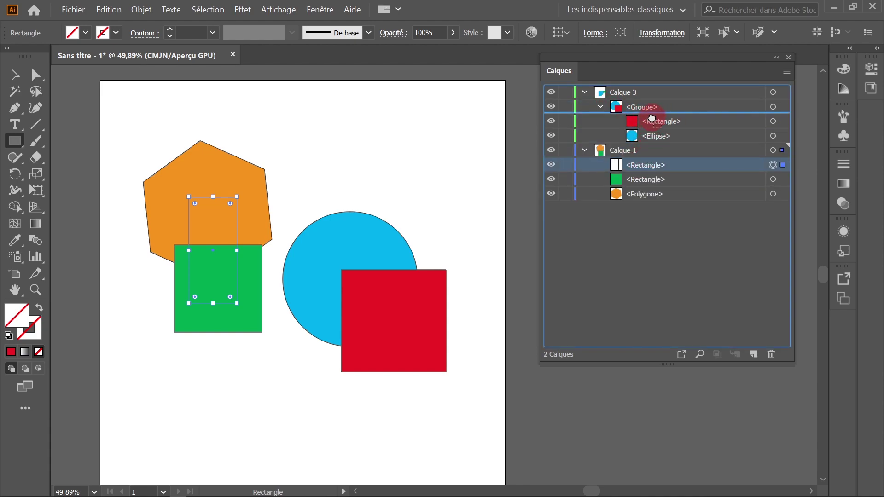
drag(651, 120, 651, 116)
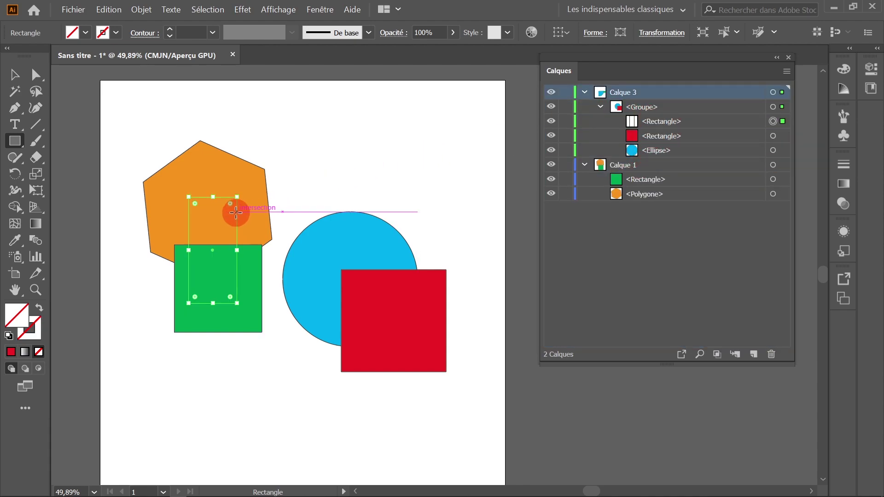
Move the unfilled rectangle over the blue circle and red square and use it as the <Groupe>'s clipping mask.
click(15, 74)
click(211, 249)
drag(212, 252, 365, 295)
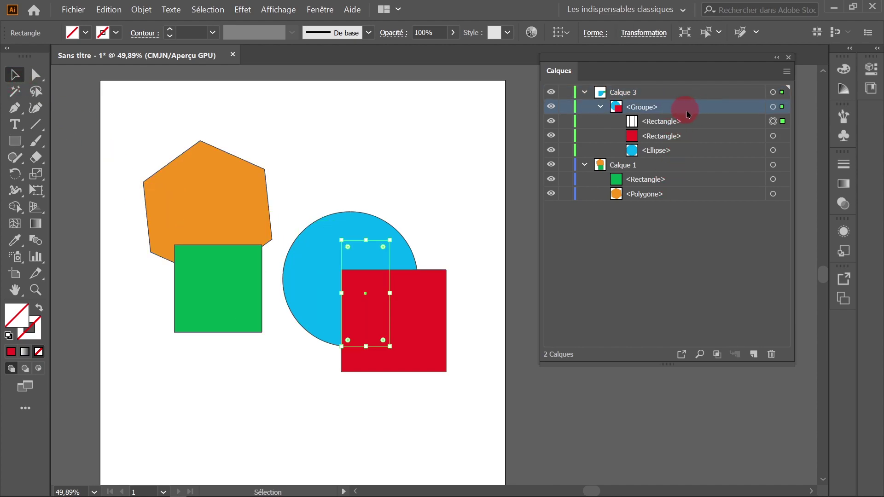
click(717, 355)
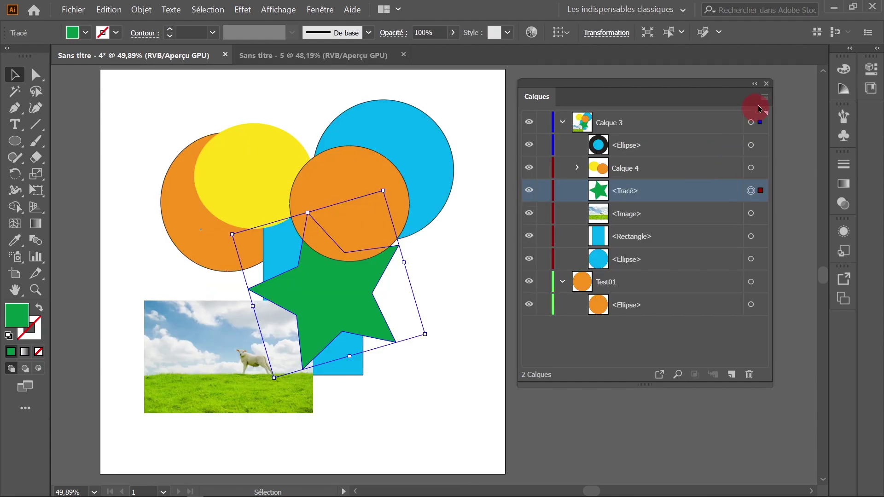
Deselect the artwork, highlight the green star's <Tracé> entry, enter isolation mode for it and exit isolation.
click(765, 97)
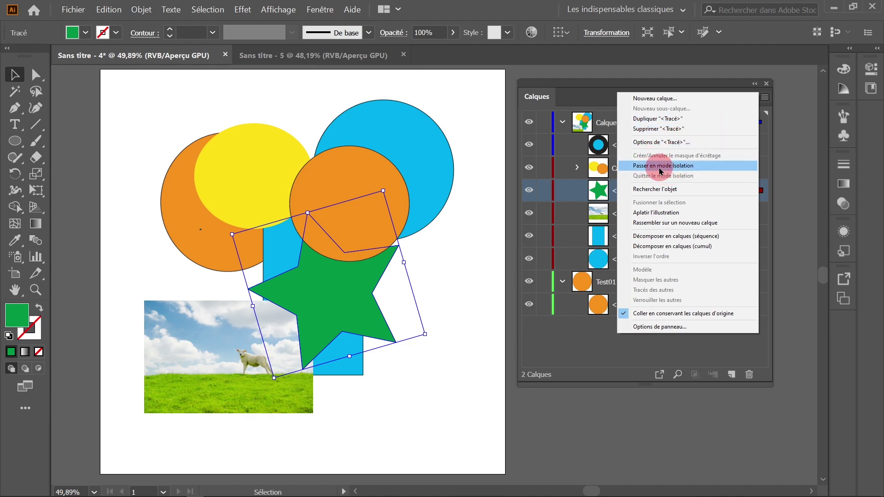
click(472, 303)
click(672, 199)
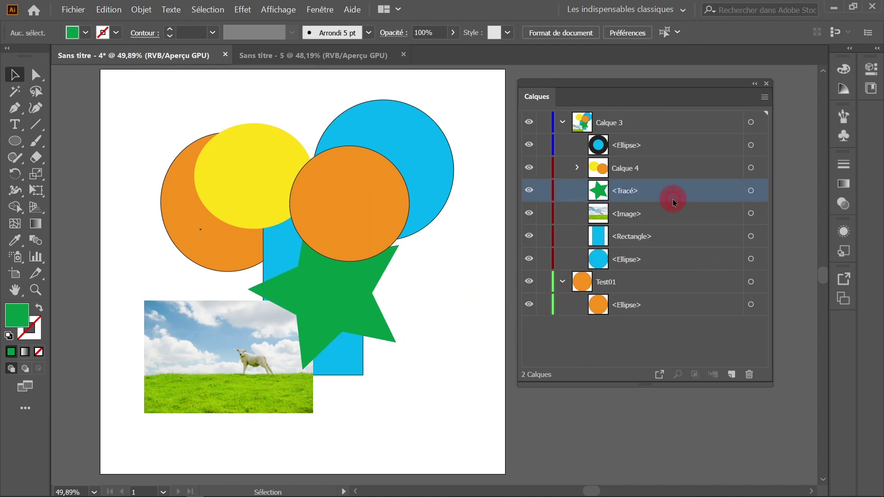
click(764, 97)
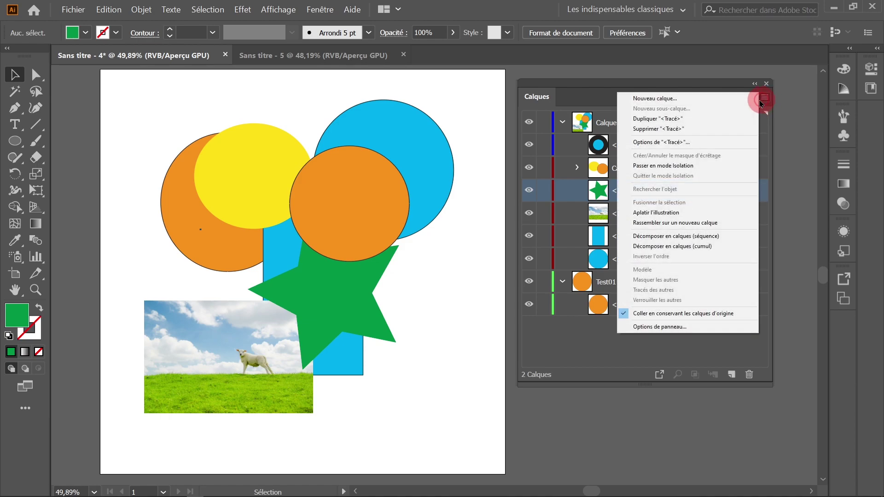
click(677, 166)
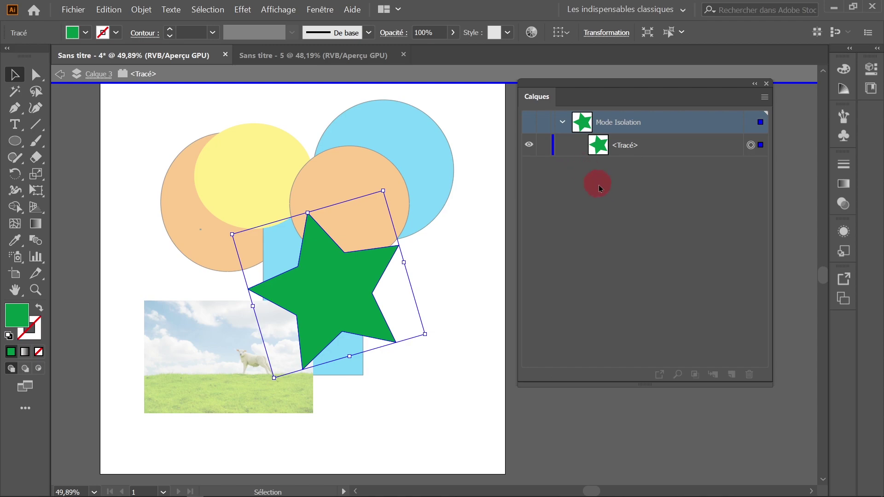
key(Escape)
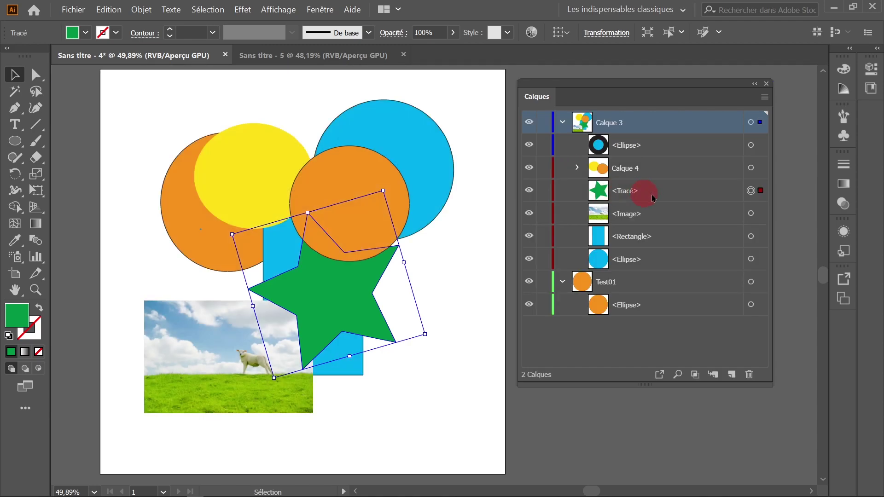
Hide everything other than Calque 3 with the Masquer les autres command.
click(765, 96)
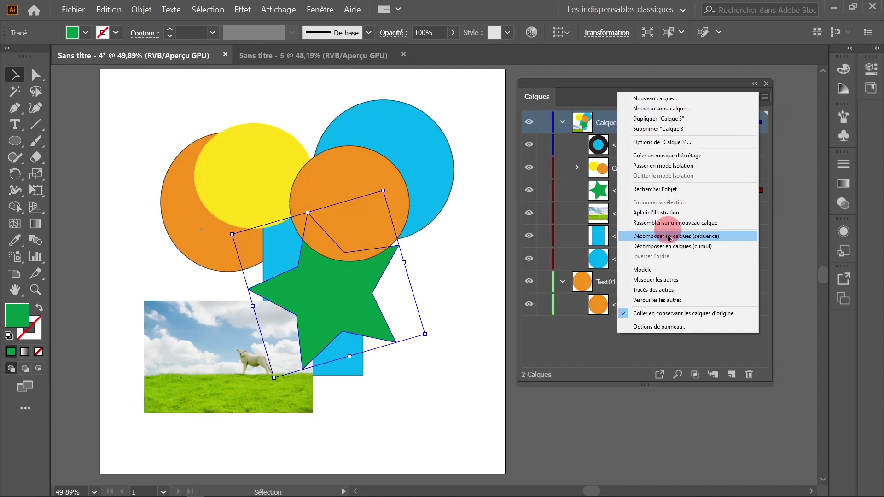
click(679, 286)
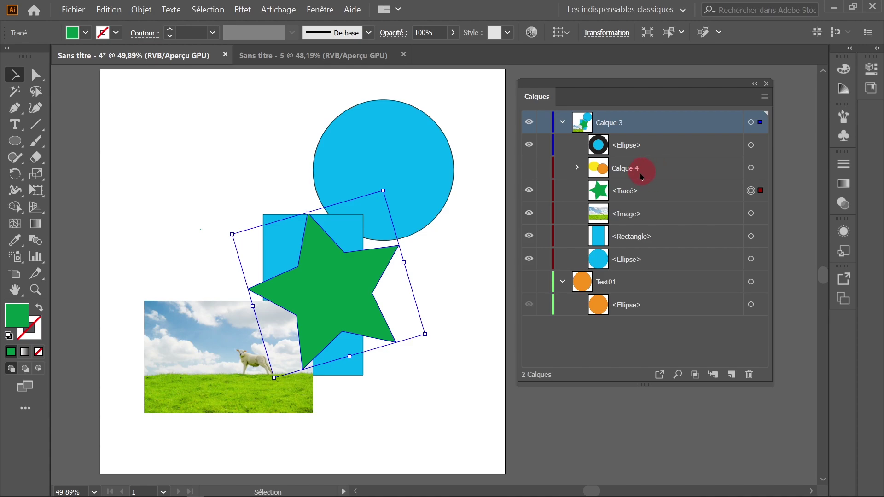
click(765, 97)
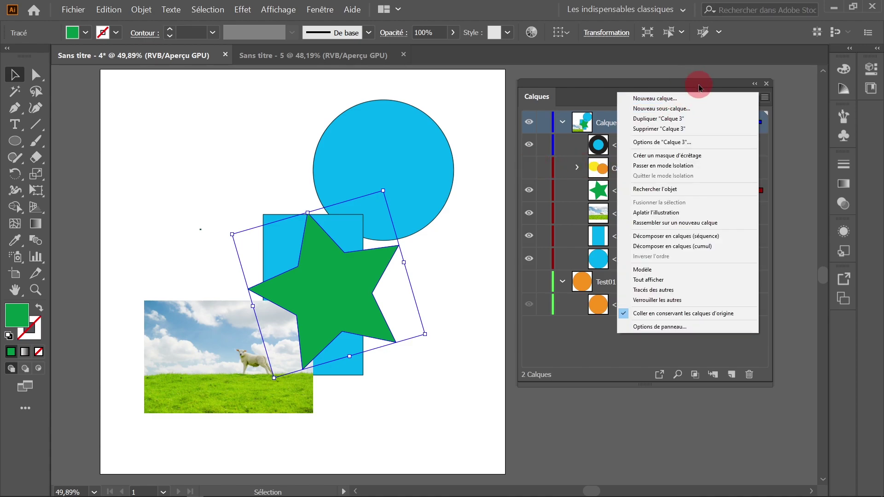
click(699, 88)
click(765, 97)
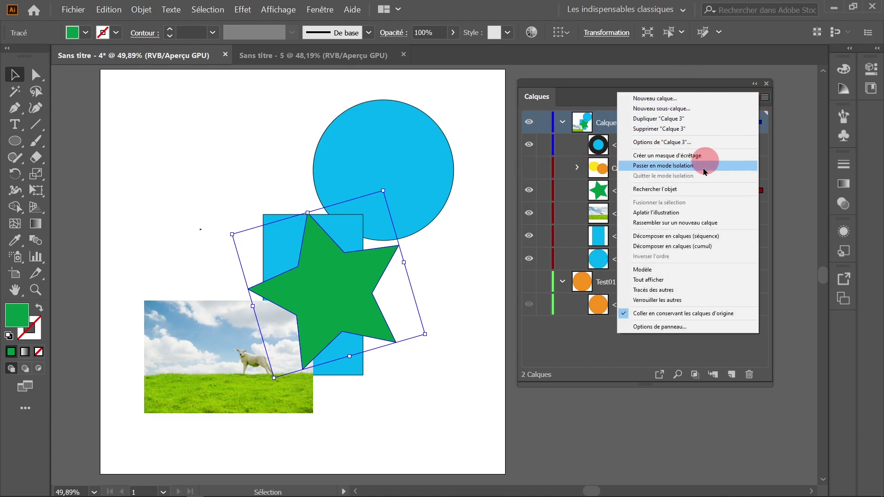
click(635, 362)
click(668, 147)
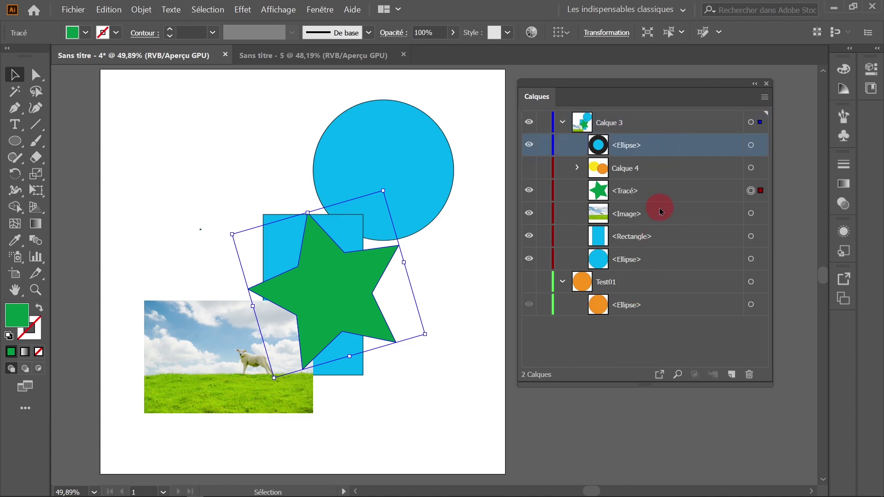
shift+click(660, 211)
shift+click(668, 244)
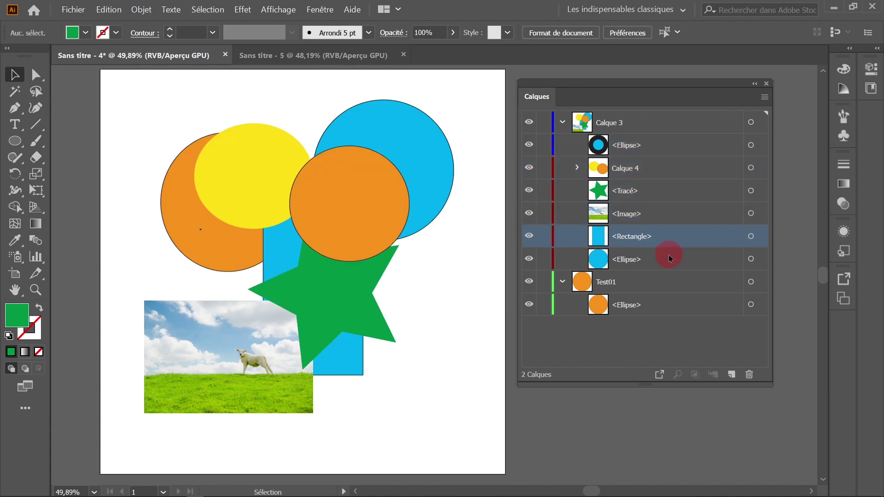
Highlight the blue circle's <Ellipse> and the green star's <Tracé> in Calque 3 and gather them with Rassembler sur un nouveau calque.
click(671, 261)
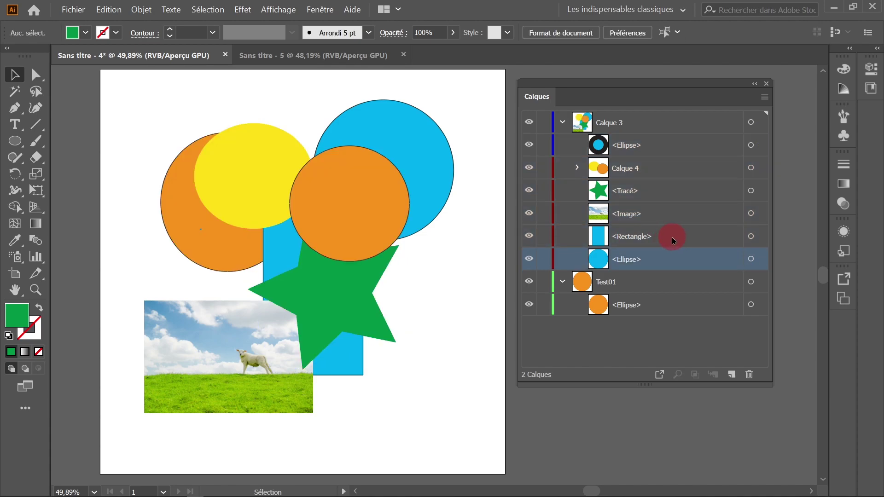
ctrl+click(669, 192)
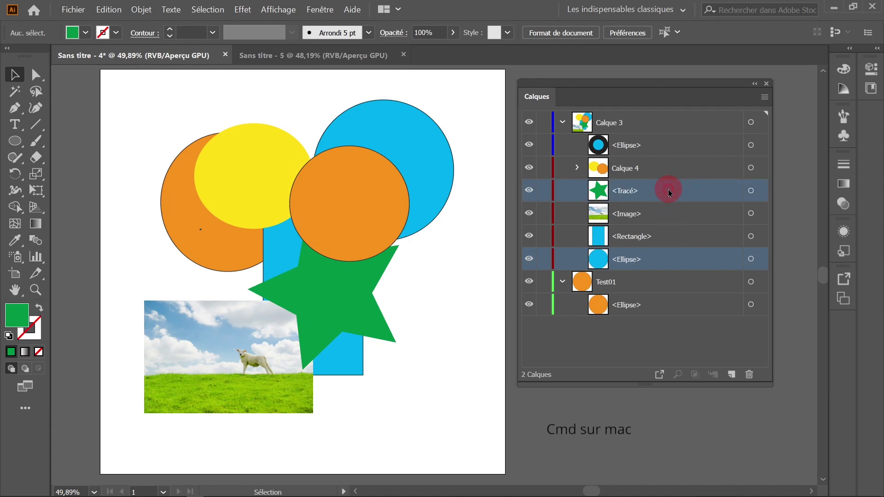
click(765, 99)
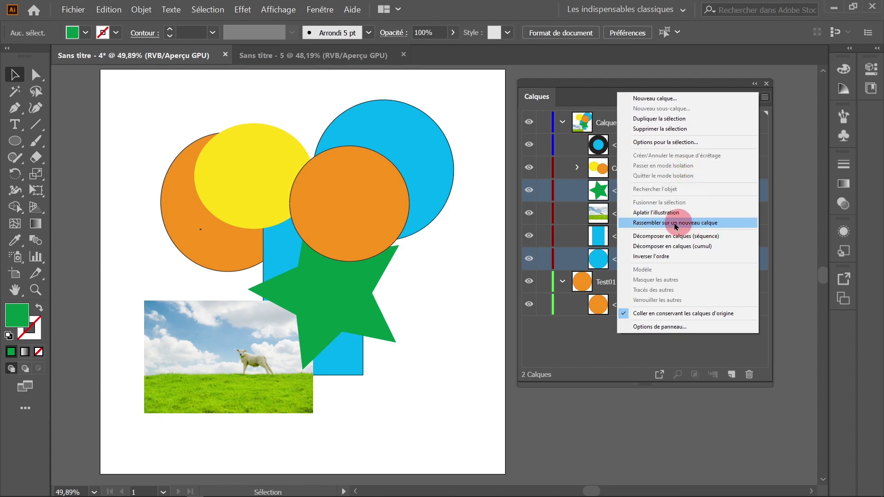
click(694, 229)
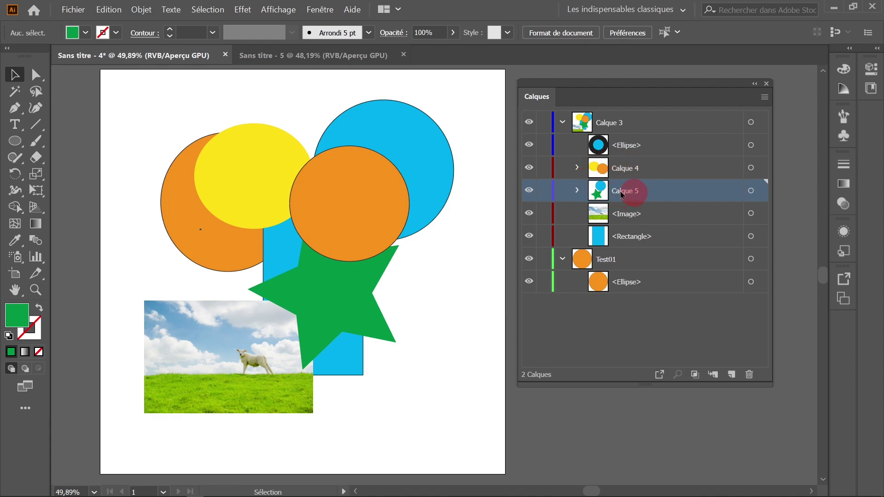
Expand Calque 5, highlight its two entries and select the star's, then the blue circle's artwork through their selection markers.
click(578, 191)
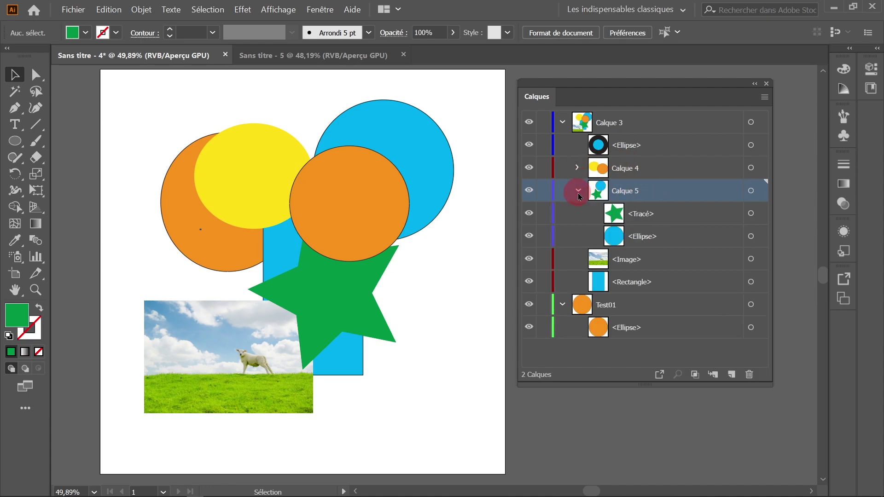
click(674, 222)
shift+click(676, 235)
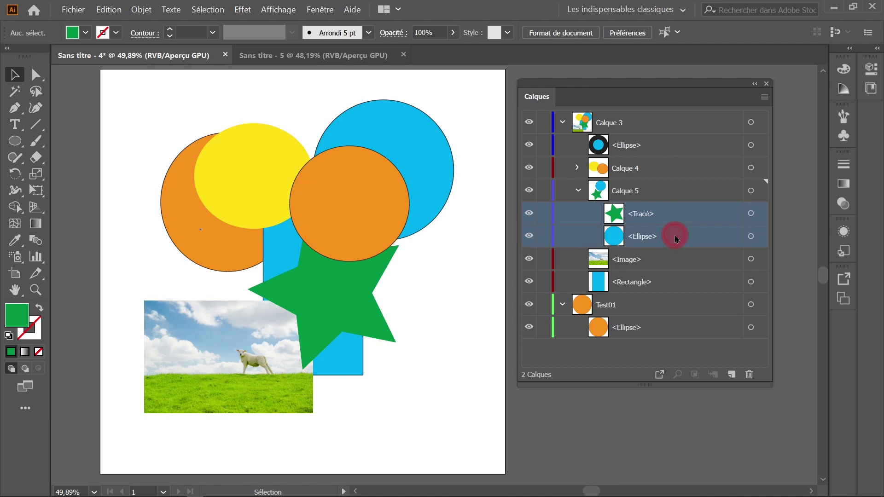
click(761, 213)
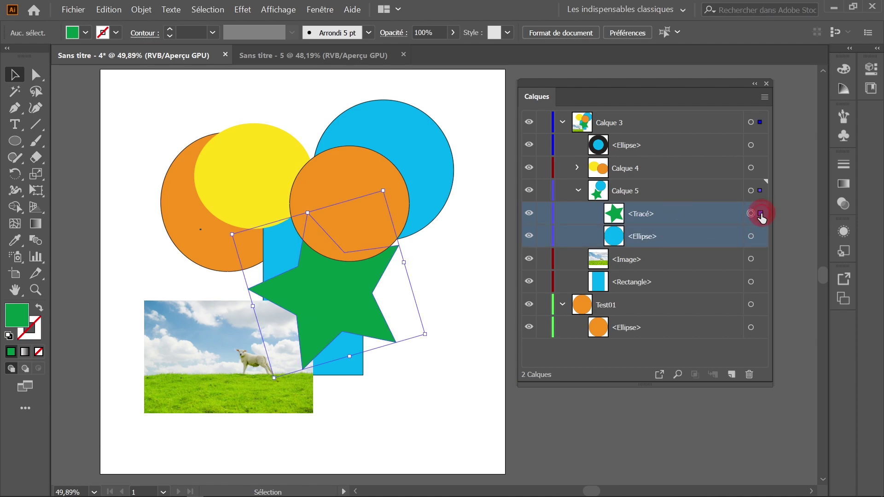
click(758, 235)
click(762, 221)
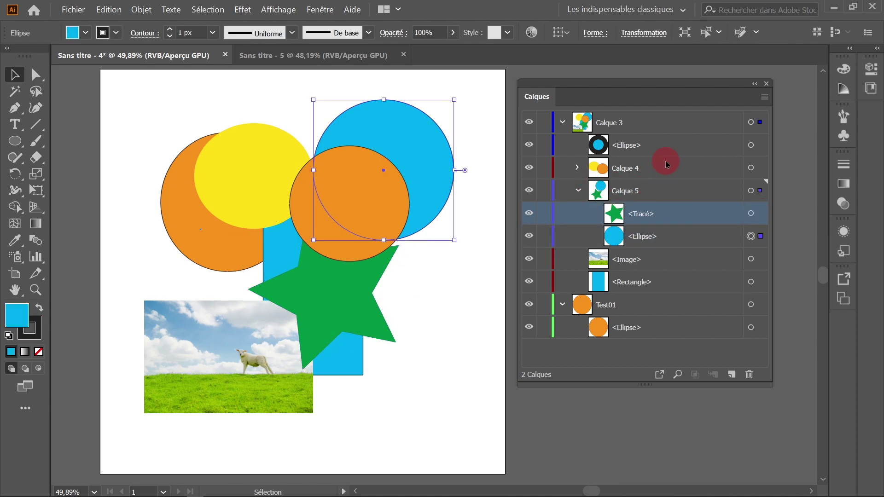
Highlight the range from Calque 3's first <Ellipse> through Calque 5 and reduce it to that <Ellipse> alone.
click(656, 146)
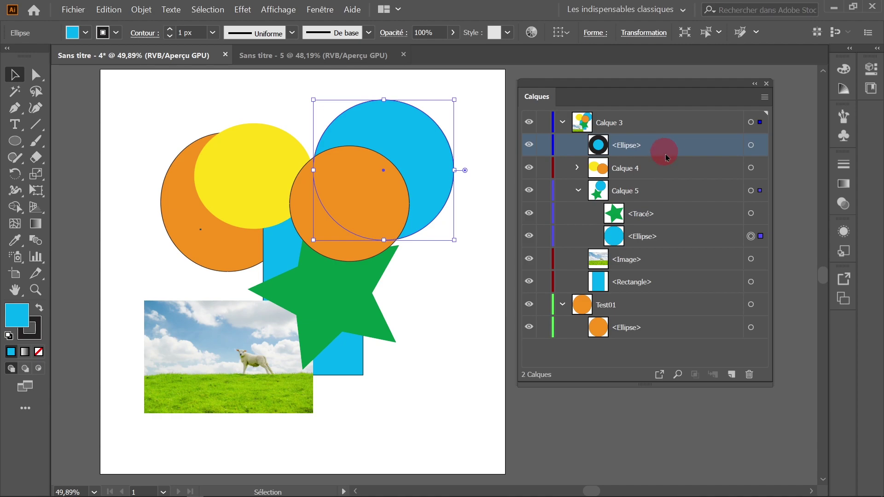
shift+click(675, 193)
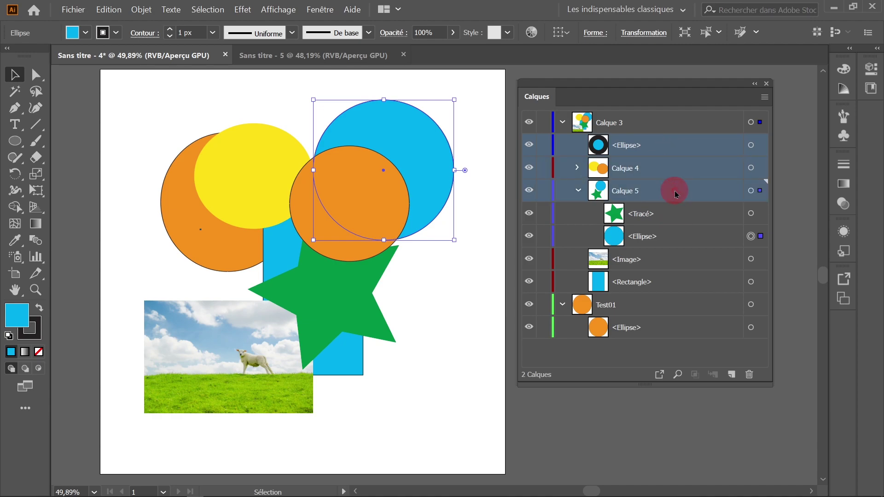
click(674, 153)
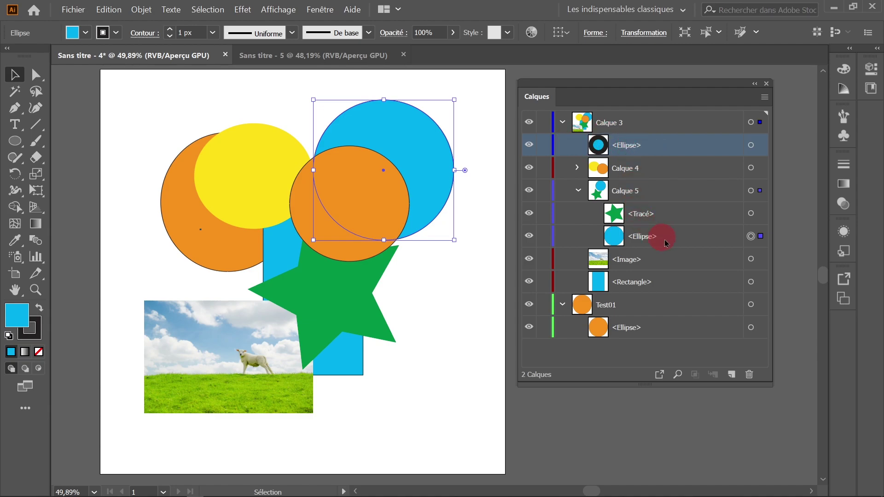
Try to highlight a continuous range from the entries inside Calque 5 up to Calque 3's first <Ellipse>.
click(688, 216)
click(671, 191)
click(671, 213)
shift+click(663, 145)
click(667, 209)
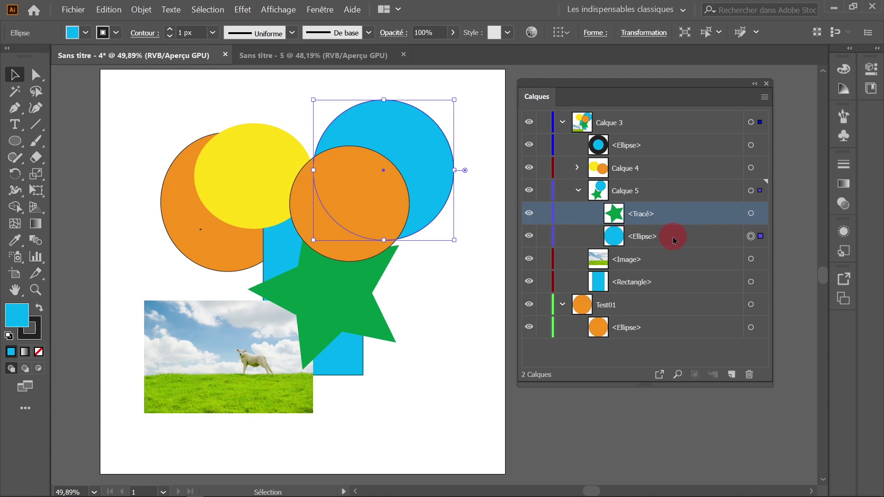
shift+click(673, 239)
click(668, 216)
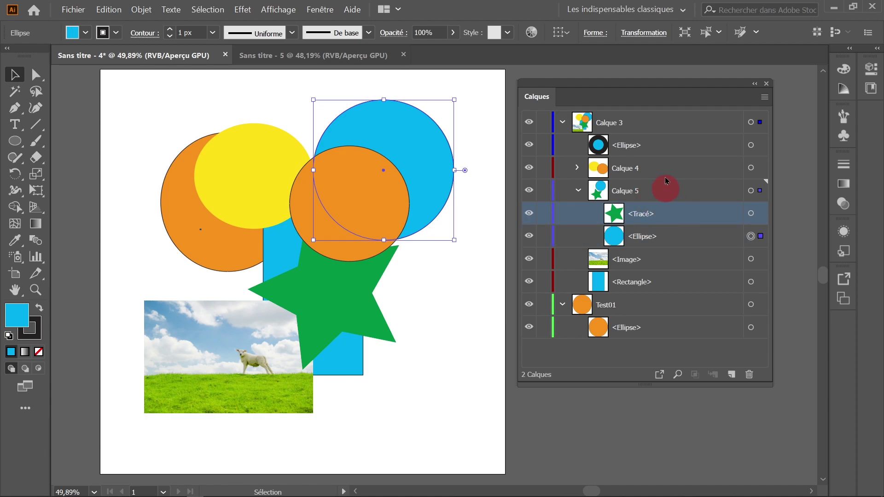
shift+click(665, 144)
shift+click(672, 237)
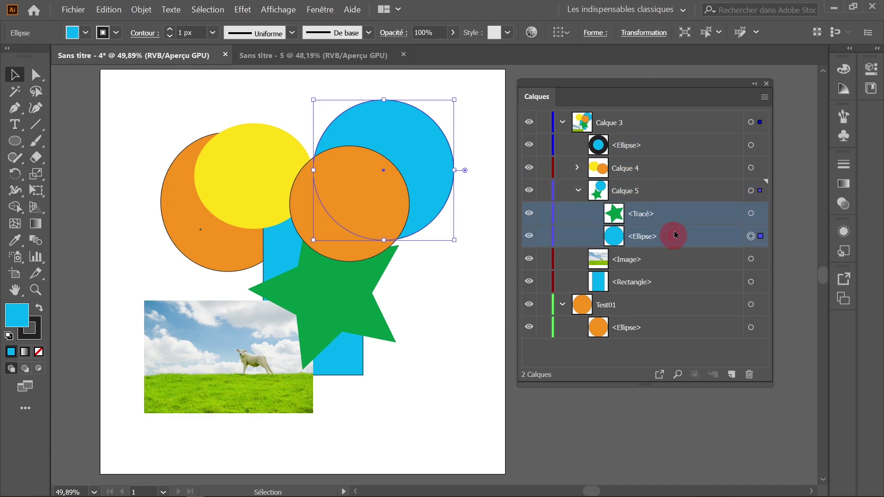
shift+click(669, 150)
shift+click(669, 151)
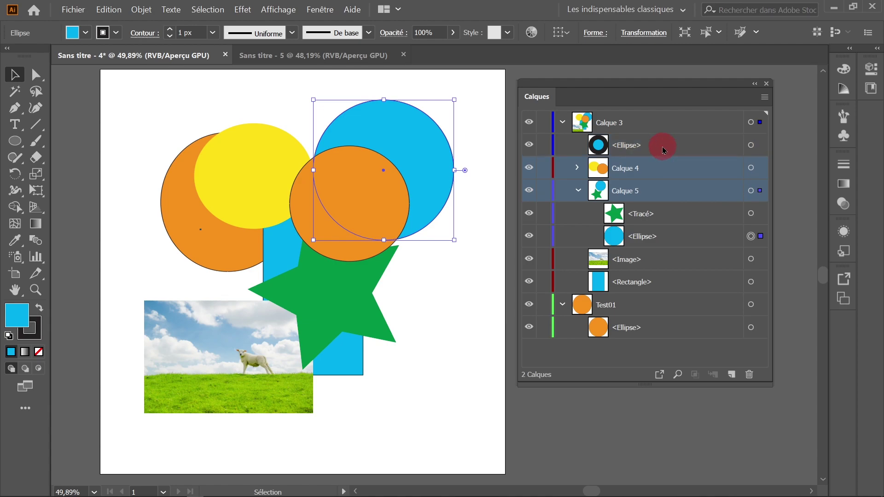
Alternate the highlight between Calque 3's first <Ellipse> and the entries inside Calque 5, ending on <Tracé>.
click(664, 148)
click(667, 237)
click(665, 148)
click(671, 233)
click(665, 144)
click(673, 222)
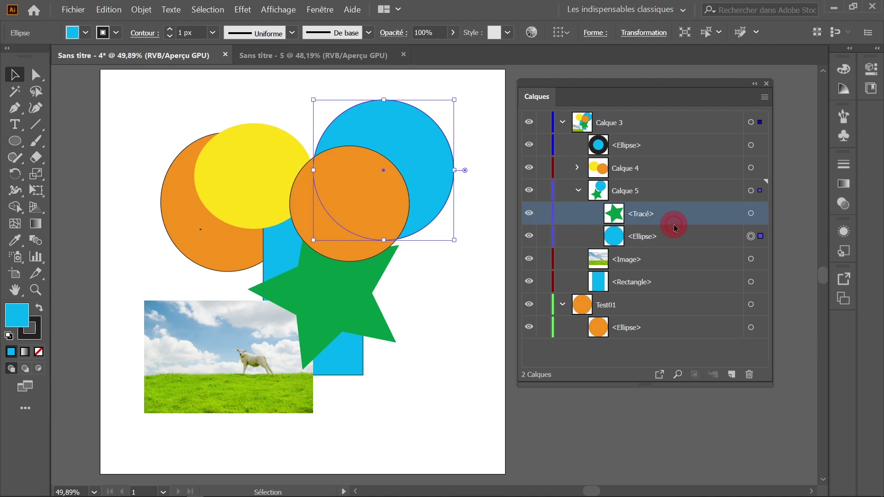
Highlight <Image> in Calque 3 and repeatedly add and remove <Image> and <Rectangle> individually from the highlight.
click(662, 260)
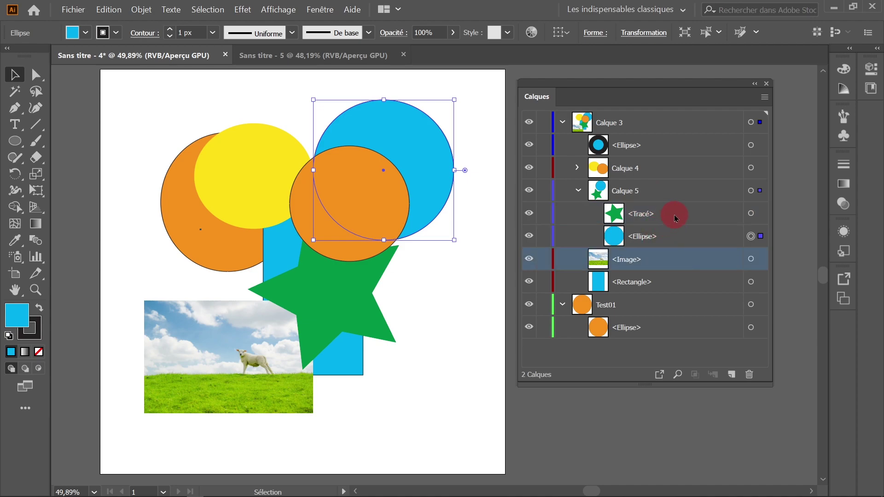
ctrl+click(667, 285)
ctrl+click(671, 259)
ctrl+click(667, 263)
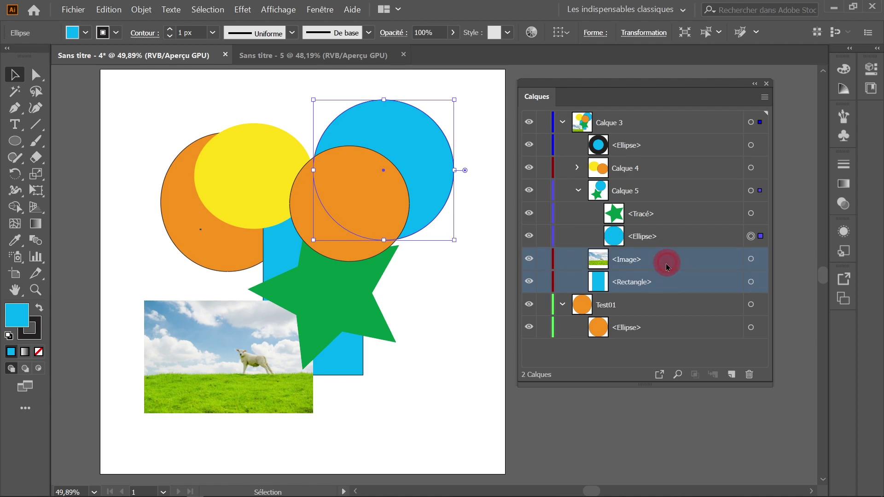
ctrl+click(667, 282)
ctrl+click(669, 261)
ctrl+click(668, 276)
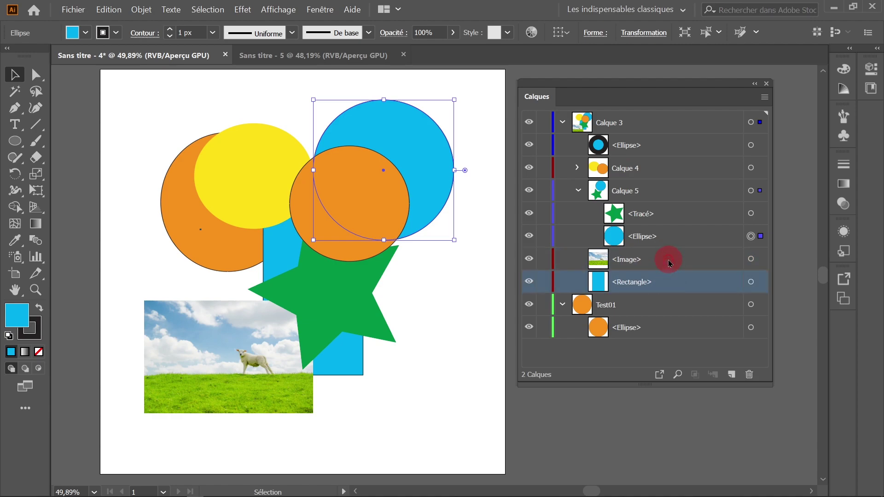
ctrl+click(669, 263)
ctrl+click(666, 284)
ctrl+click(670, 264)
ctrl+click(669, 284)
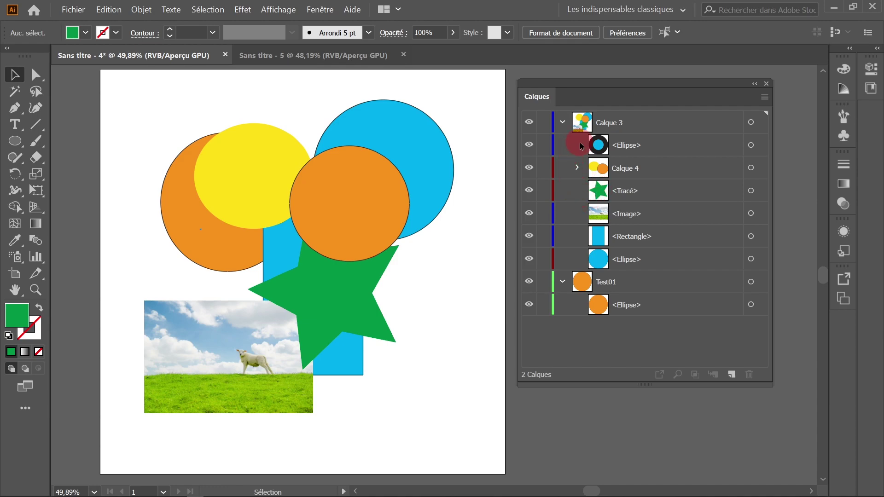
Check the contents of Calque 4 and move the blue circle's <Ellipse> directly above that sublayer in Calque 3.
click(655, 147)
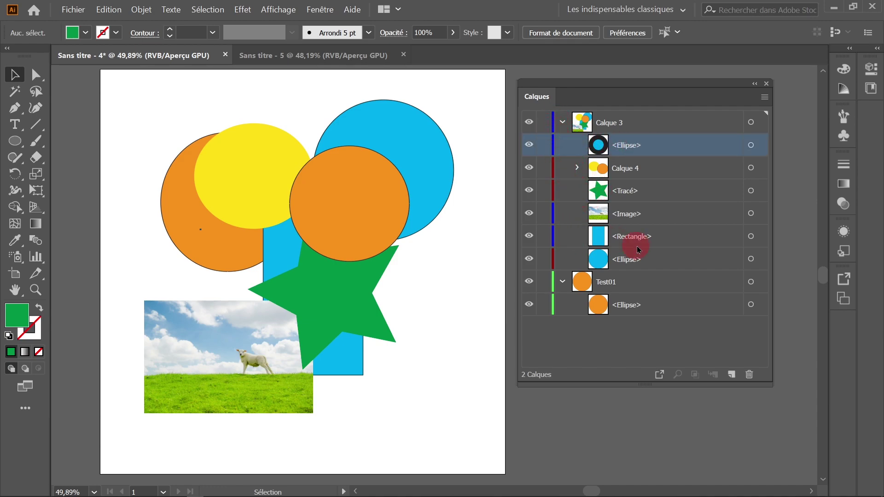
click(668, 261)
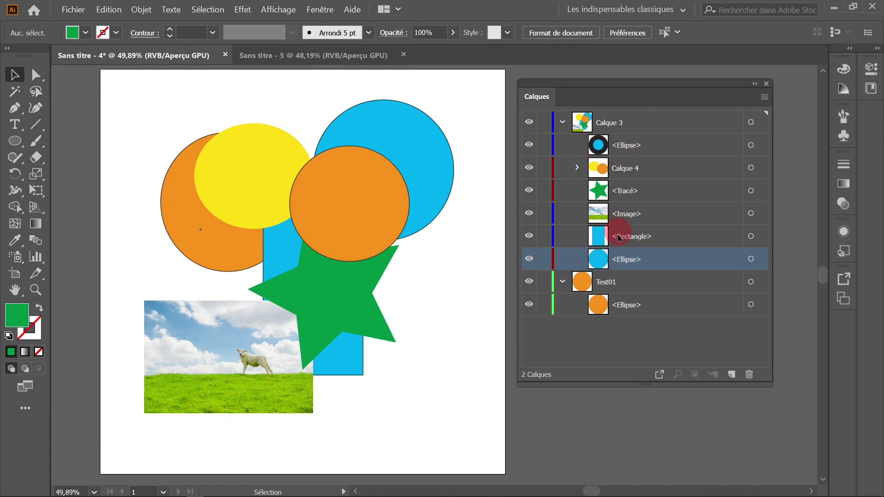
click(577, 168)
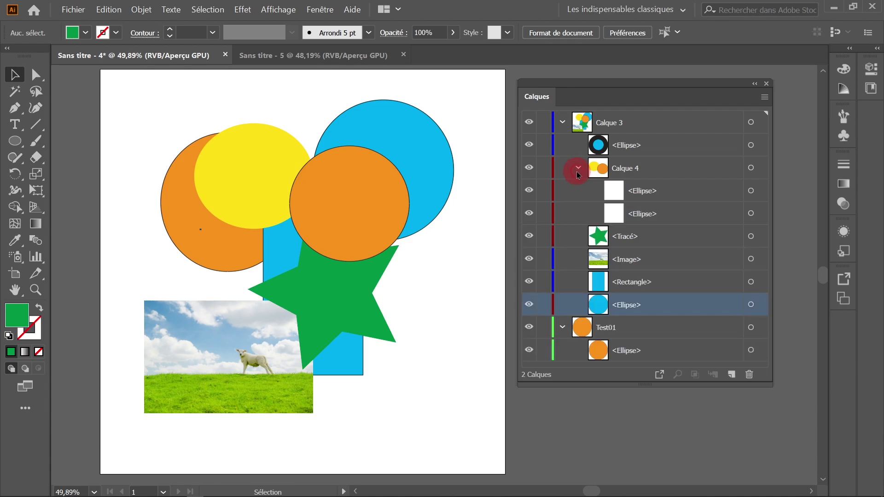
click(577, 168)
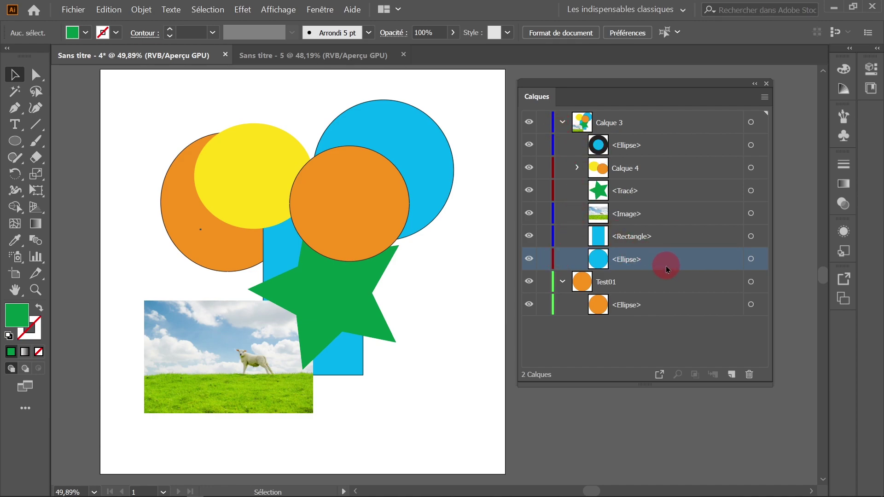
drag(670, 261, 651, 153)
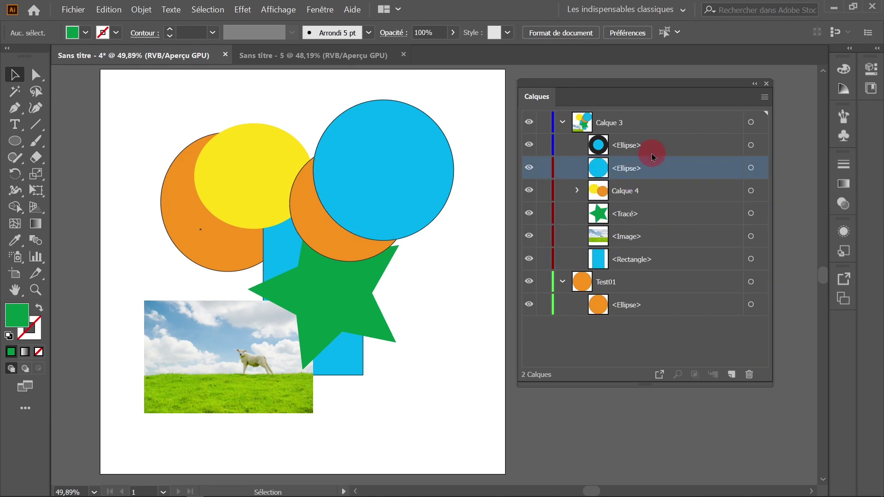
Change the layer colour of sublayer Calque 4 to yellow in its layer options.
click(577, 191)
click(577, 191)
double_click(682, 192)
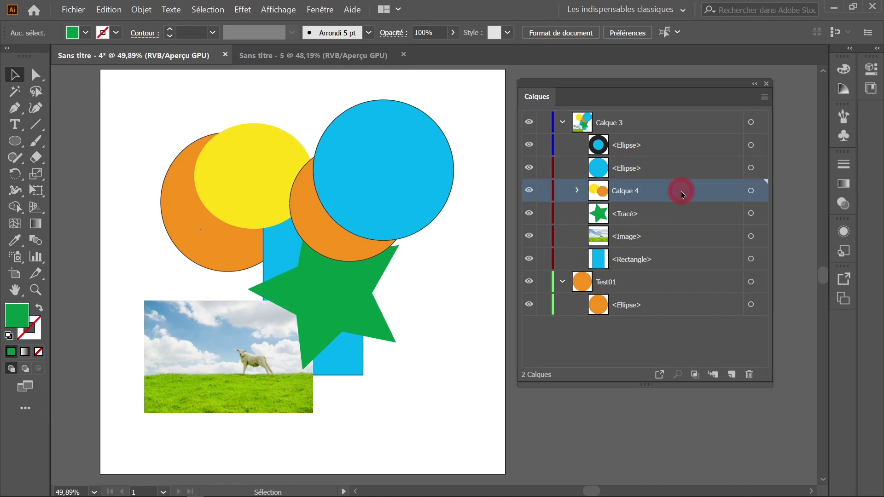
click(423, 146)
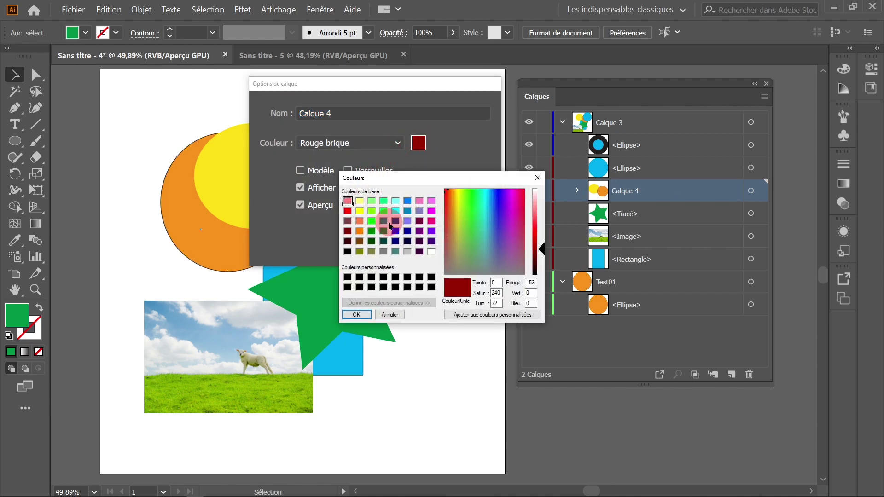
click(385, 211)
click(360, 211)
click(357, 315)
key(Return)
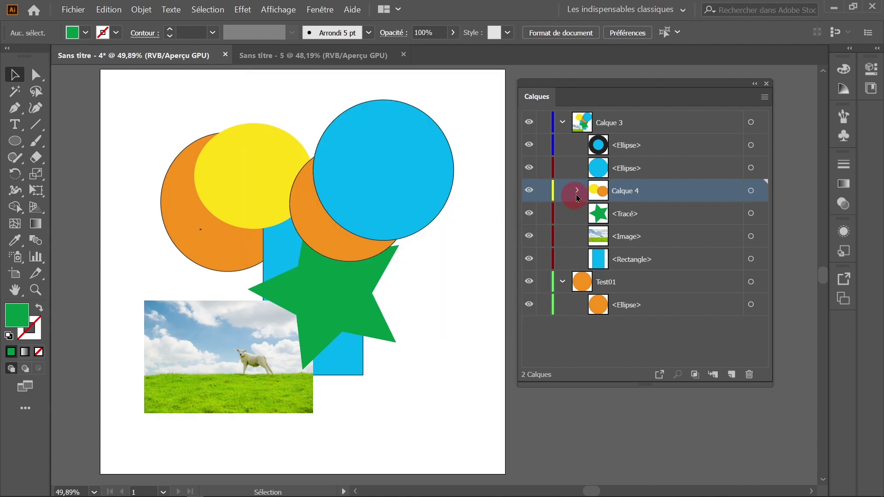
Compare the colour bars of Calque 4's two ellipses with those of the neighbouring blue <Ellipse> and green star <Tracé>.
click(577, 191)
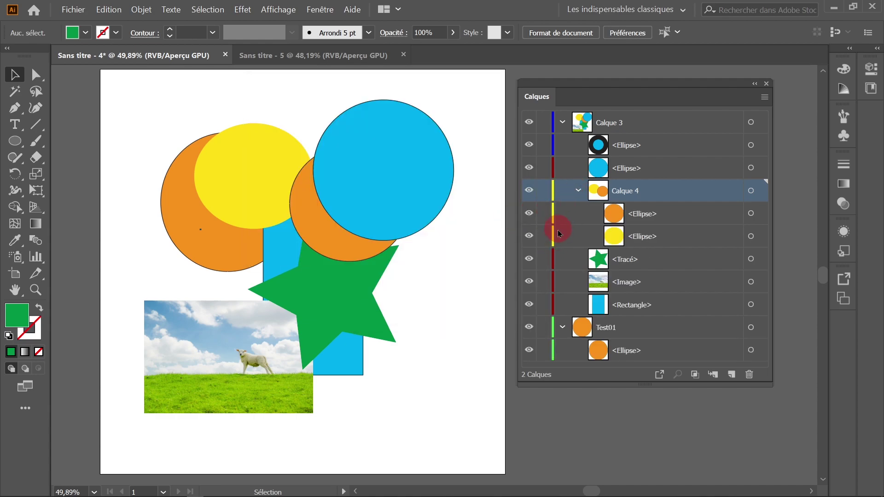
click(579, 192)
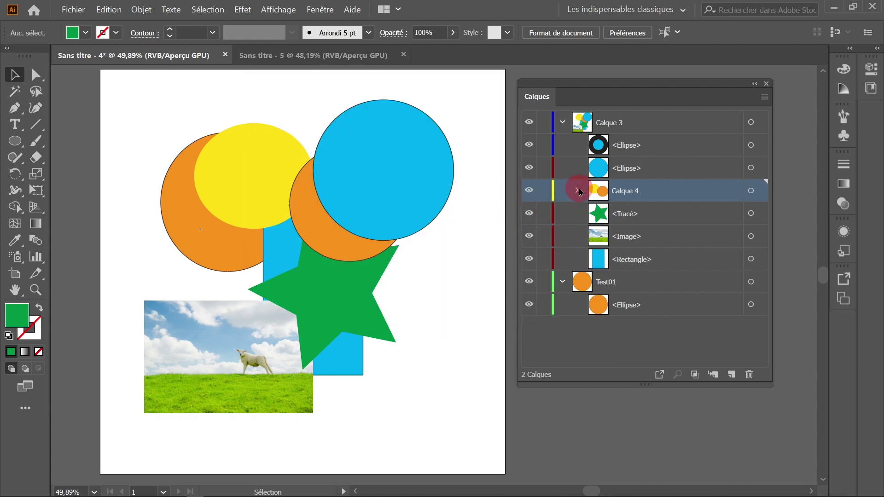
click(648, 168)
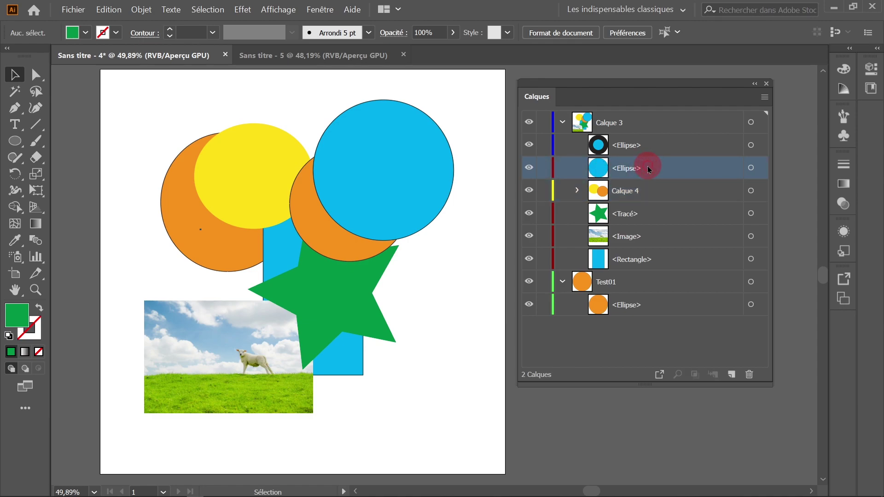
click(646, 211)
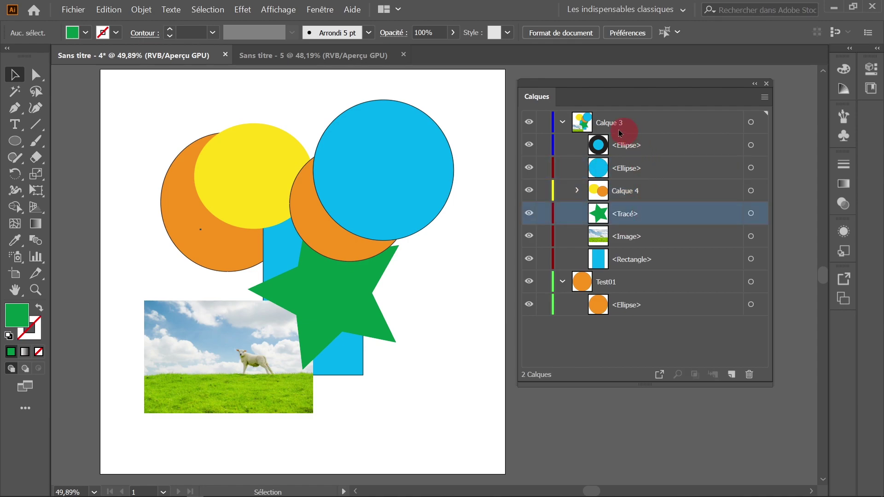
Delete sublayer Calque 4 with its two ellipses, and collapse and re-expand Calque 3 to refresh its entries.
click(663, 192)
drag(666, 190, 702, 232)
drag(702, 232, 749, 375)
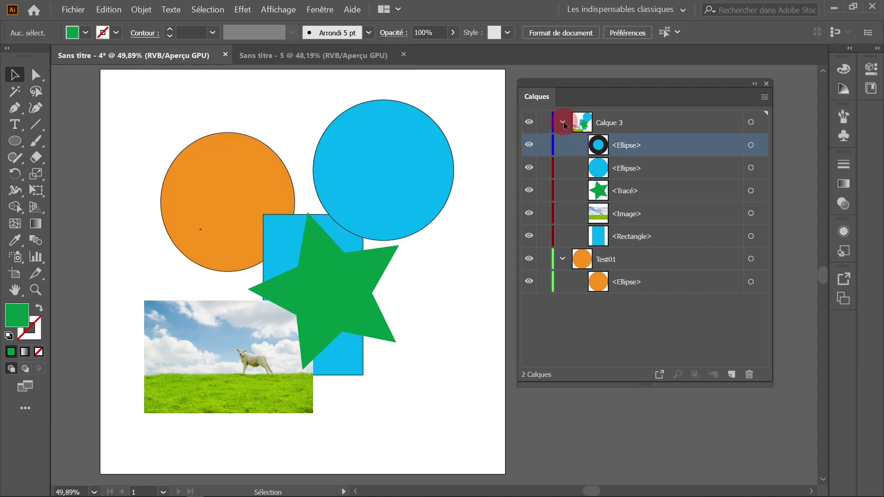
click(563, 122)
click(563, 123)
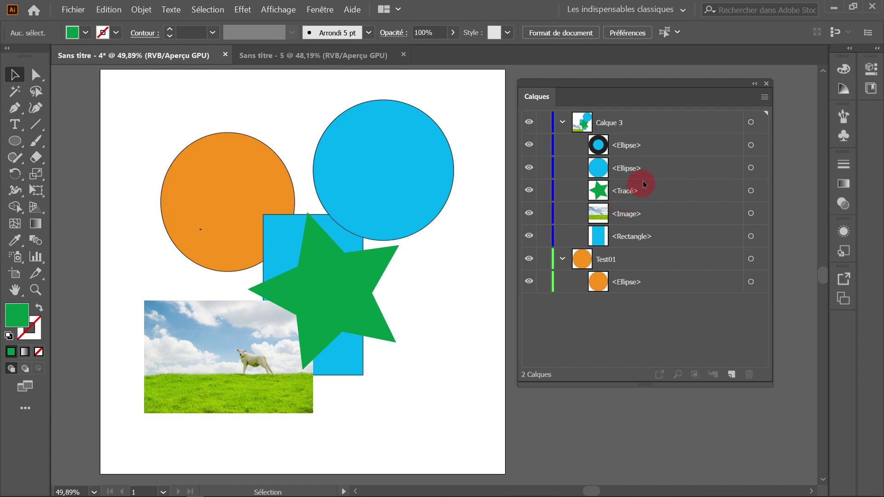
Highlight Calque 3 and Test01, merge them with Fusionner la sélection and undo the merge.
click(655, 126)
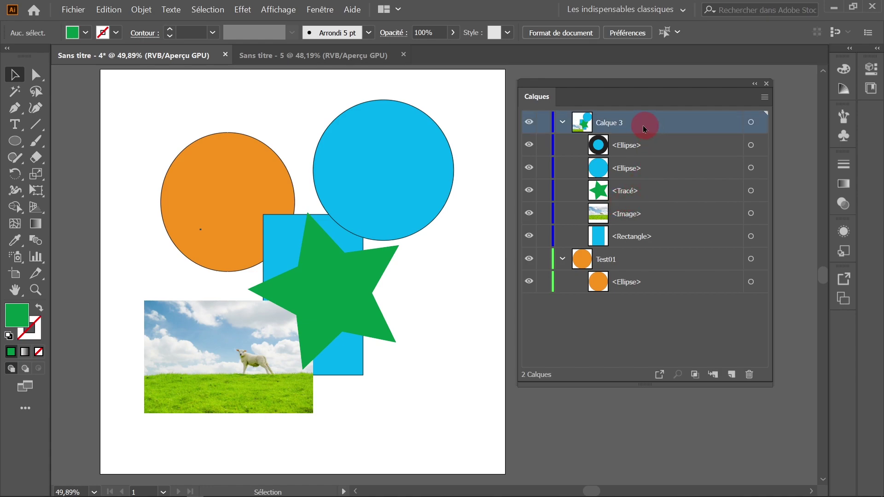
click(643, 269)
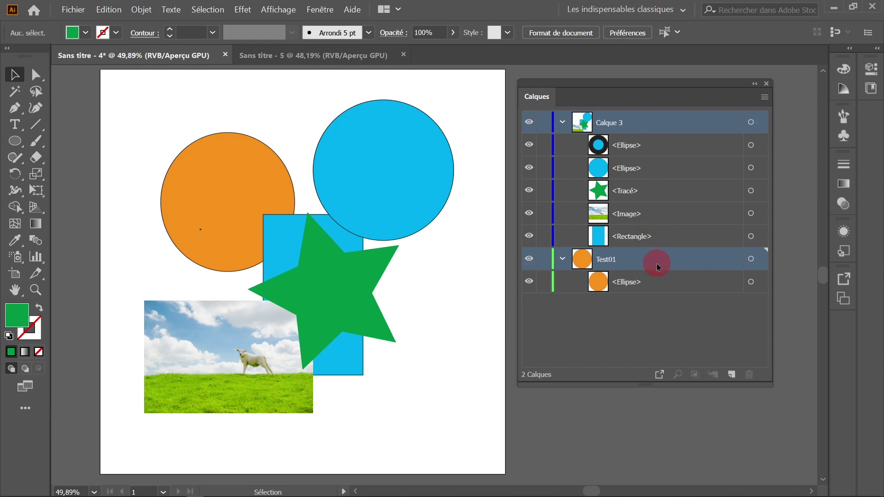
click(409, 146)
click(296, 158)
click(765, 96)
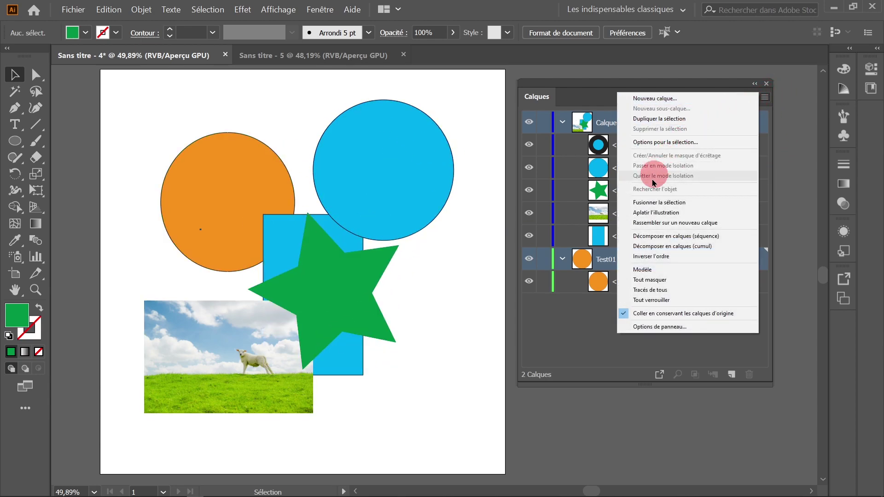
click(675, 208)
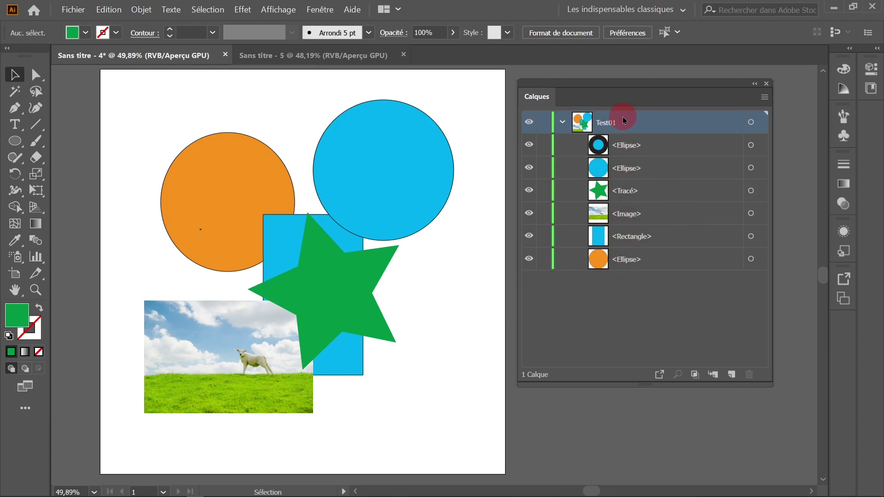
key(ctrl+z)
Clear the layer highlight, flatten the artwork with Aplatir l'illustration and undo the flattening.
click(764, 97)
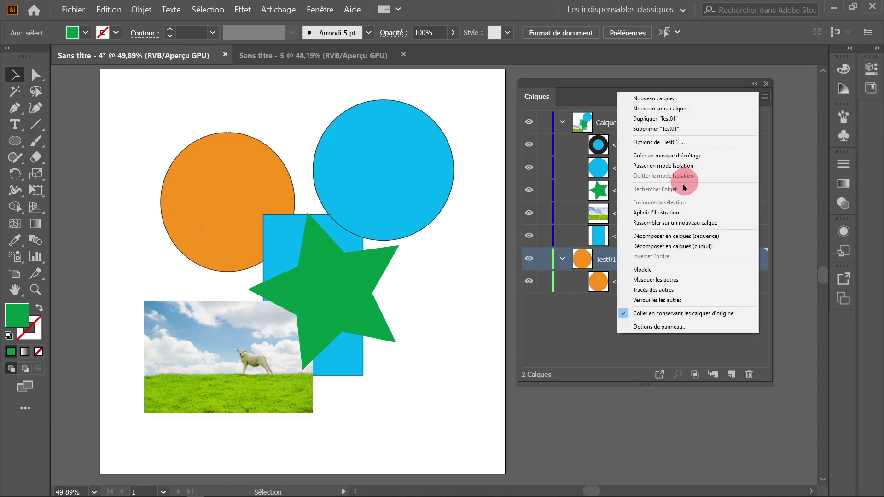
click(674, 222)
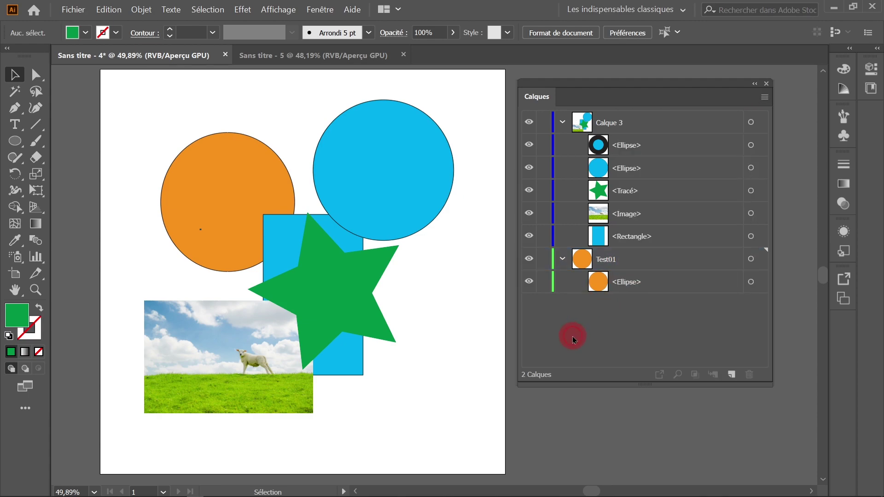
click(765, 96)
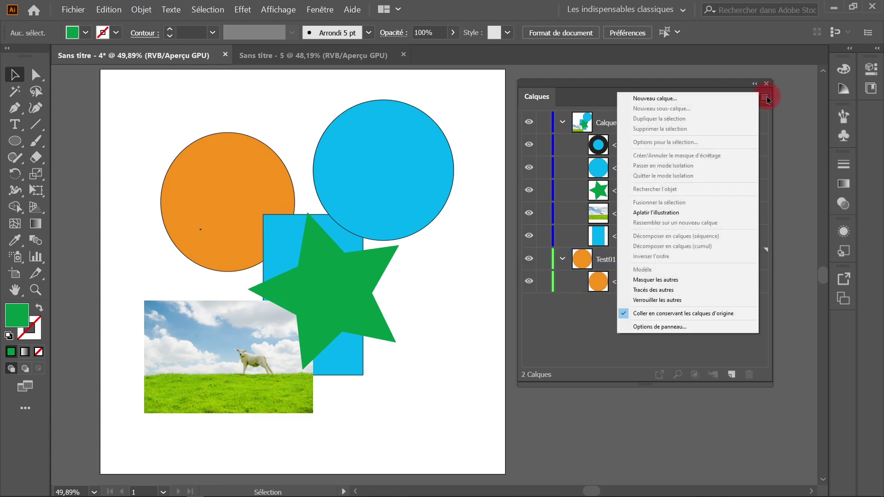
click(662, 211)
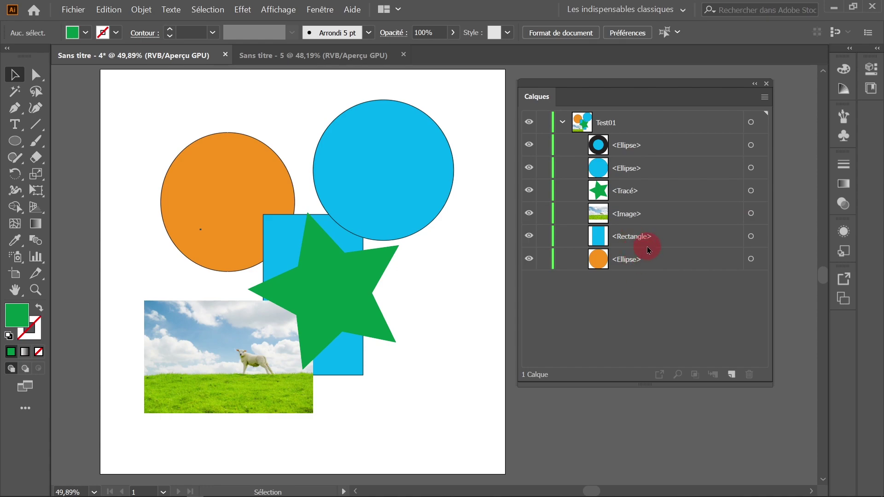
key(ctrl+z)
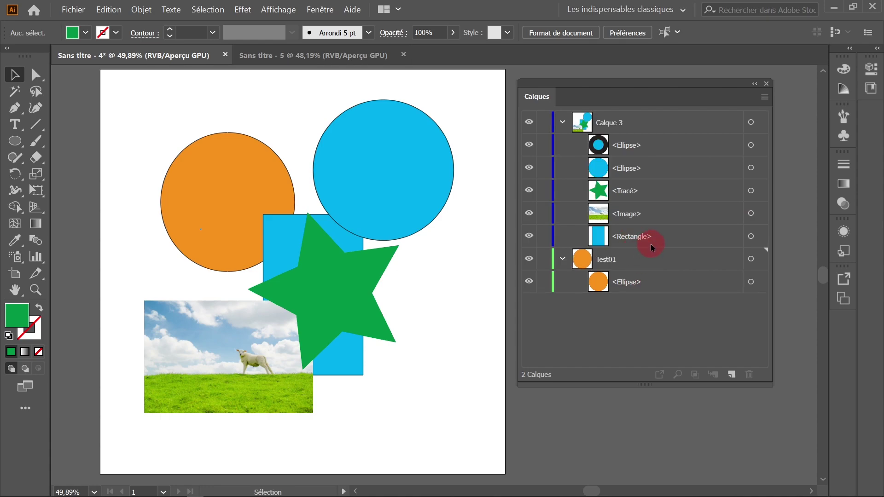
Hide layer Test01 and release Calque 3's five highlighted objects into separate sublayers with Décomposer en calques (séquence).
click(650, 151)
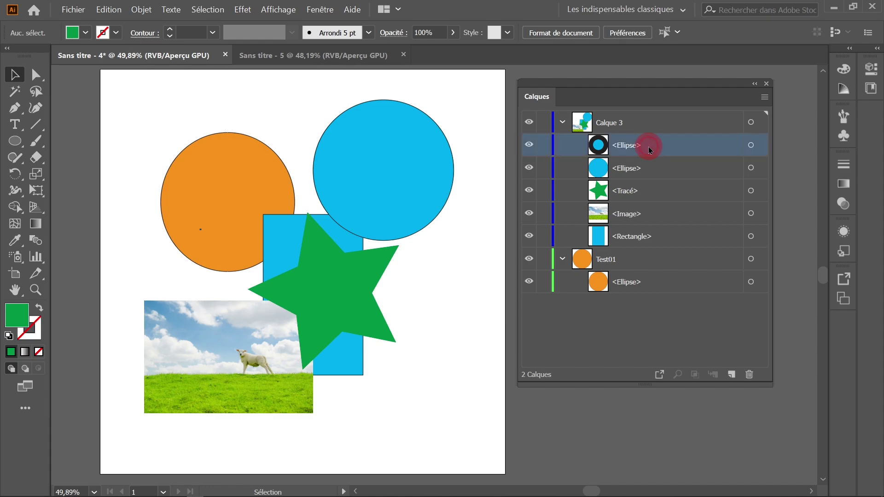
shift+click(666, 241)
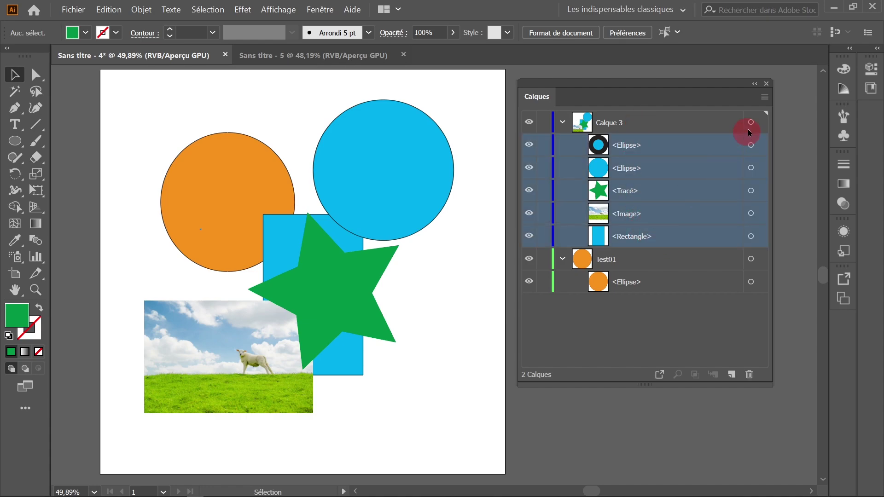
click(764, 102)
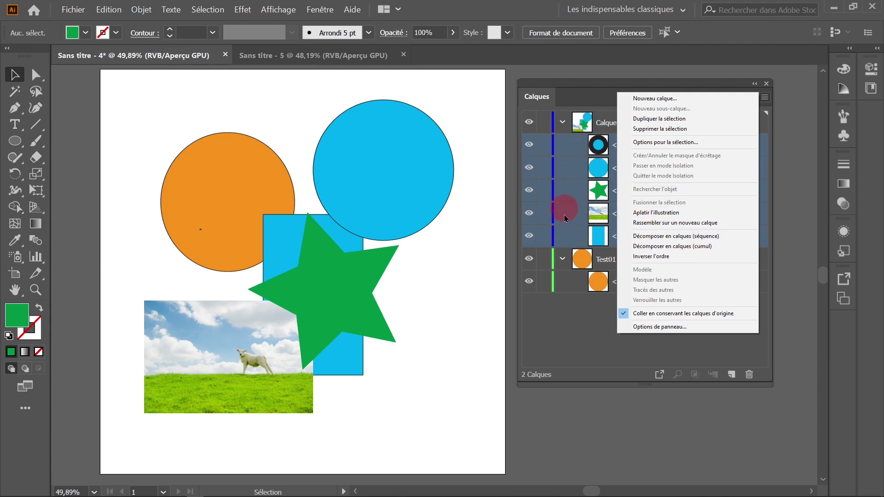
click(680, 241)
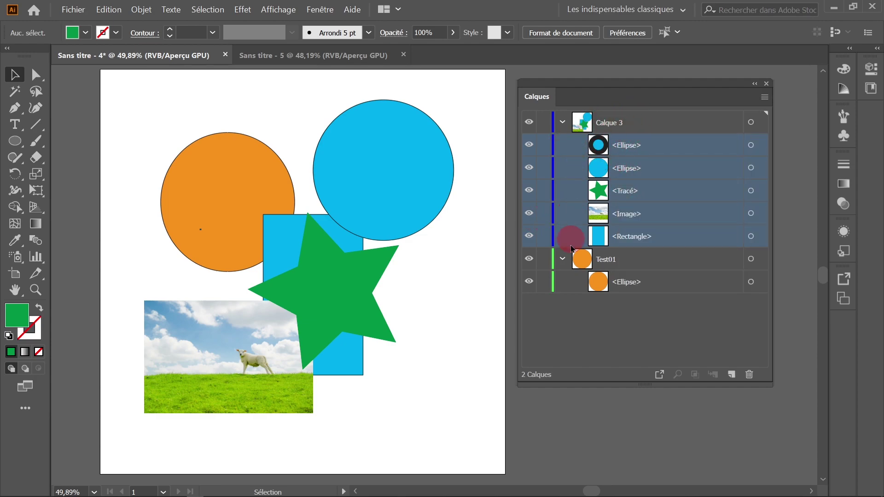
click(529, 261)
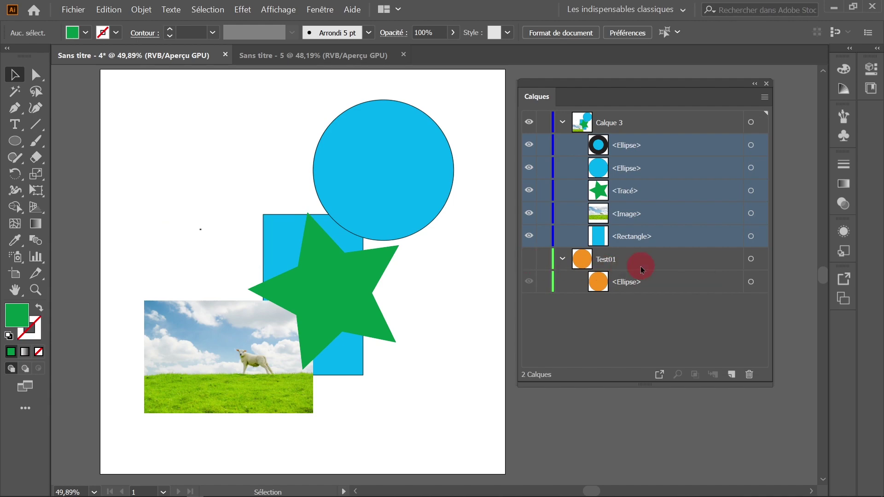
click(766, 98)
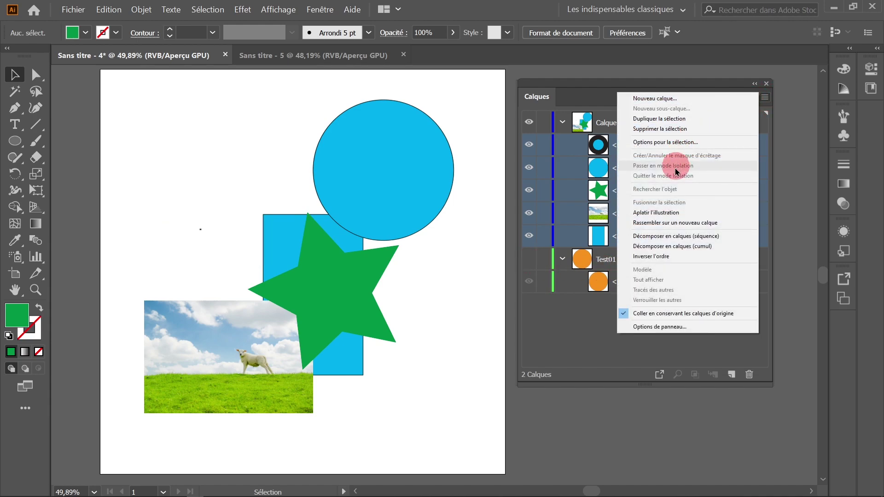
click(670, 236)
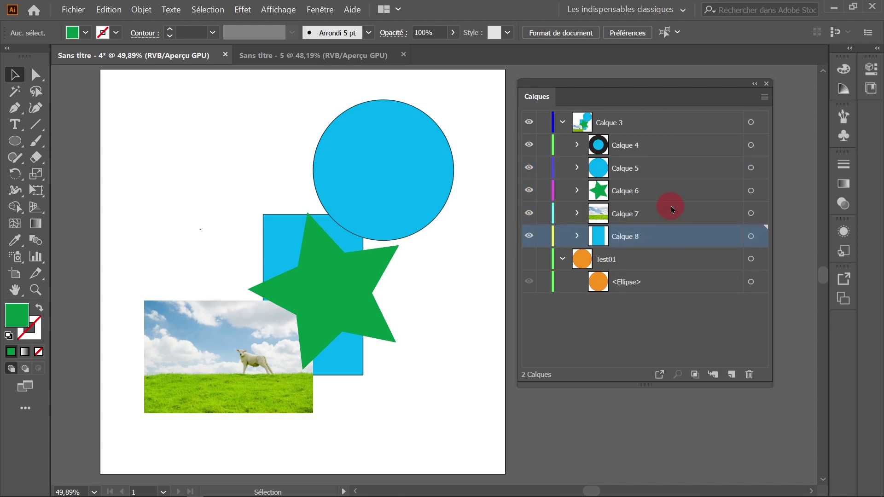
Check the contents of Calque 4 and highlight Calque 3 and its sublayers Calque 4 to Calque 8 one after another.
click(575, 145)
click(576, 145)
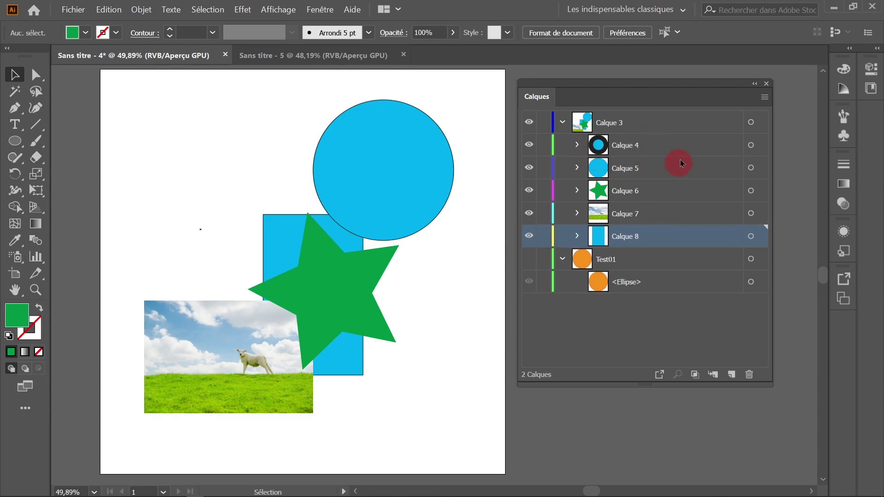
click(652, 126)
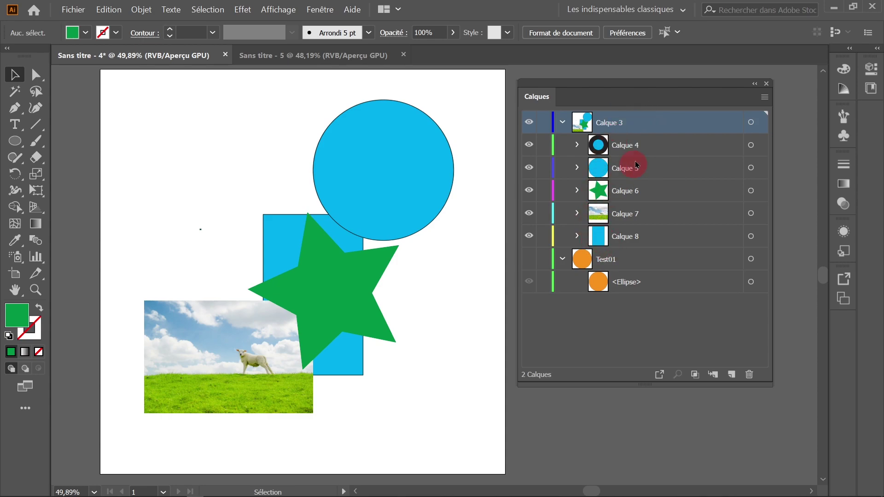
click(643, 143)
click(644, 171)
click(645, 201)
click(645, 213)
click(645, 234)
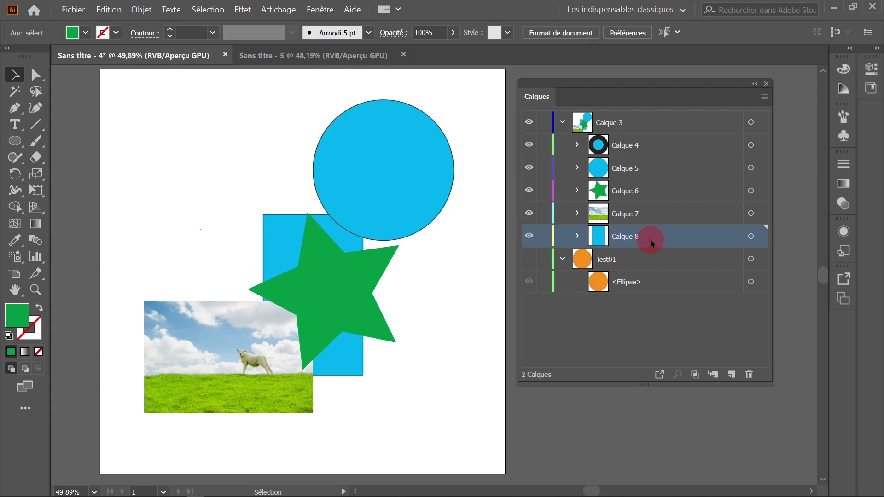
click(661, 216)
click(658, 190)
click(655, 169)
click(655, 139)
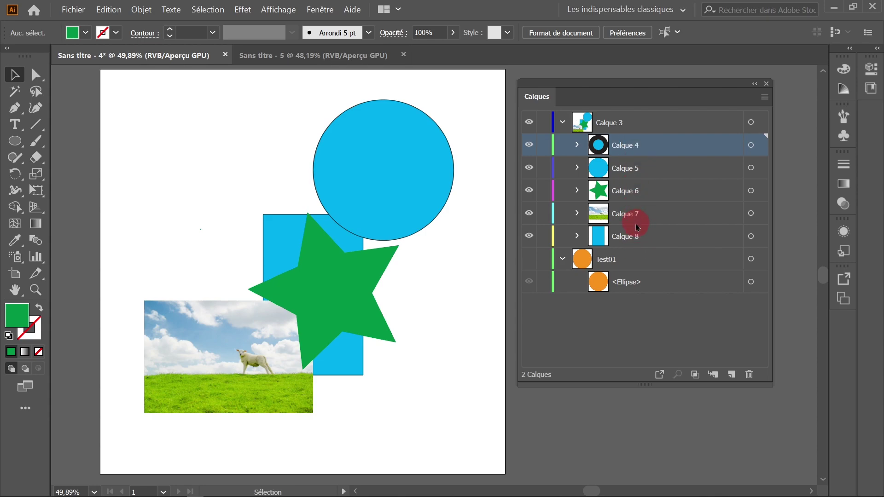
Undo the sequence release and release Calque 3's five objects with Décomposer en calques (cumul) instead.
click(436, 182)
key(ctrl+z)
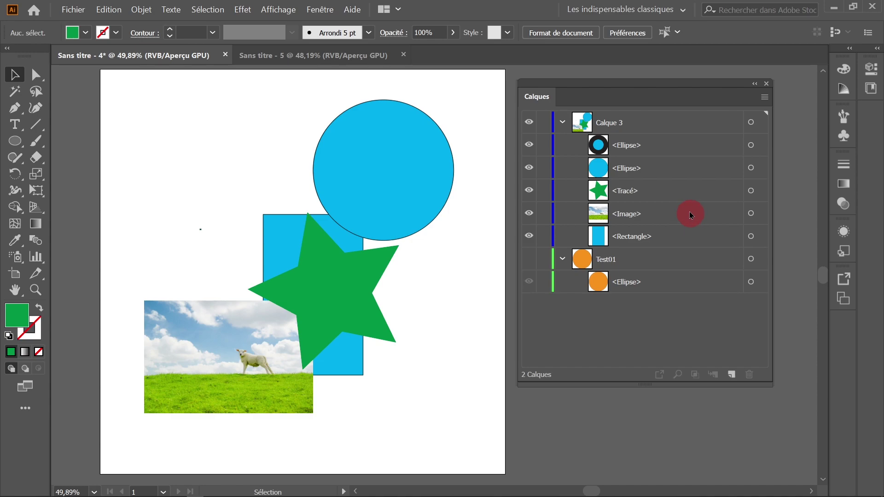
click(667, 145)
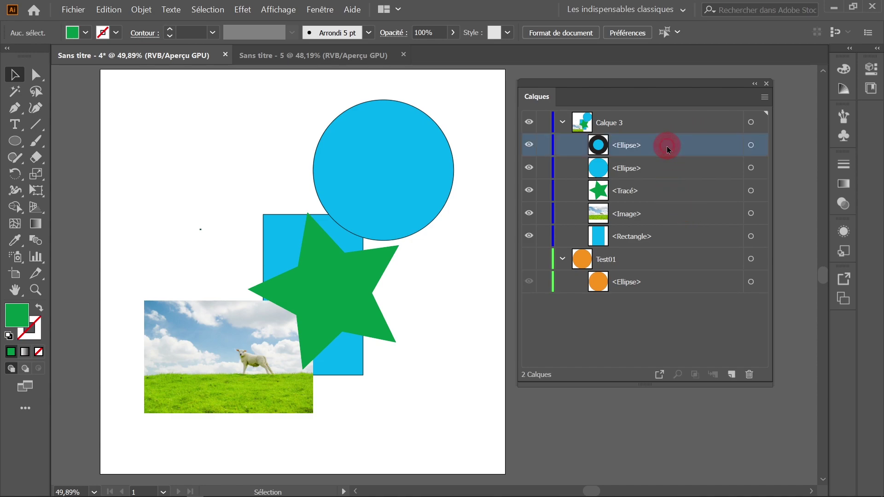
shift+click(659, 236)
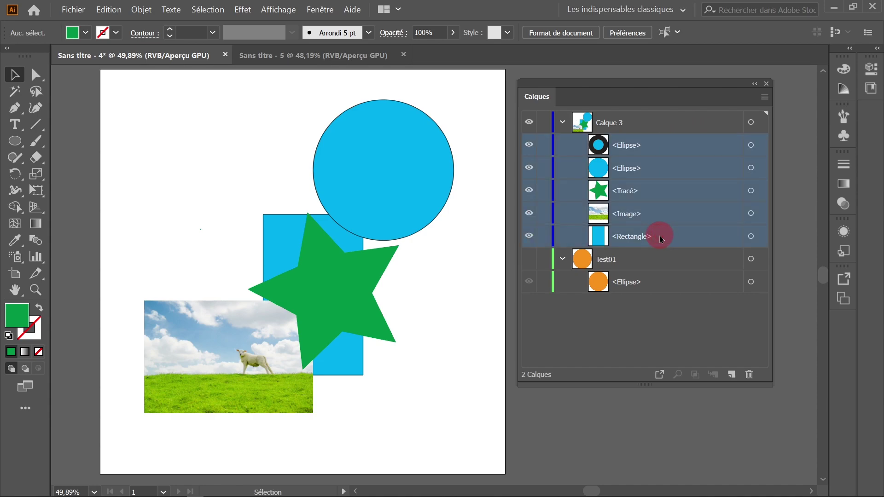
click(765, 97)
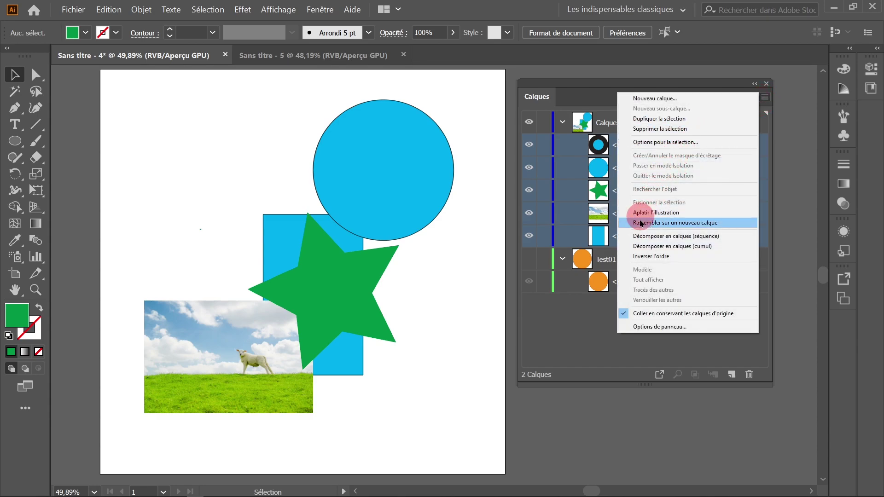
click(676, 249)
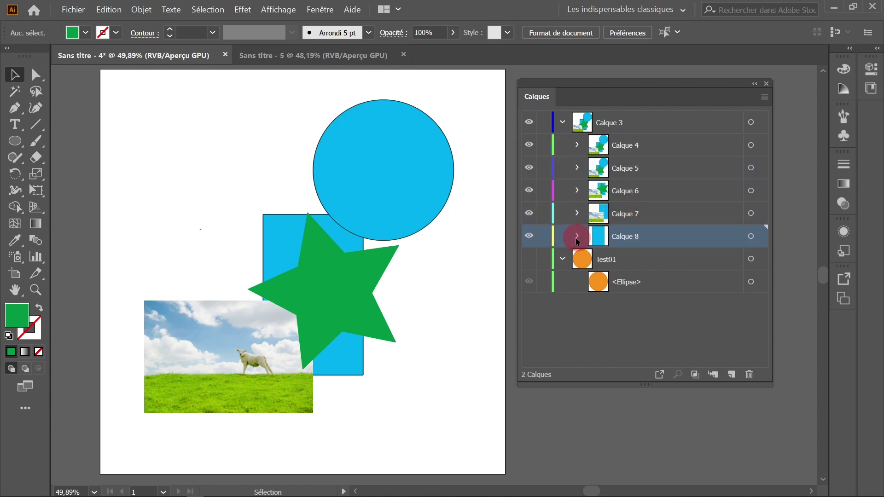
Expand sublayers Calque 8, Calque 7, Calque 6, Calque 5 and Calque 4 and compare the objects each contains.
click(577, 237)
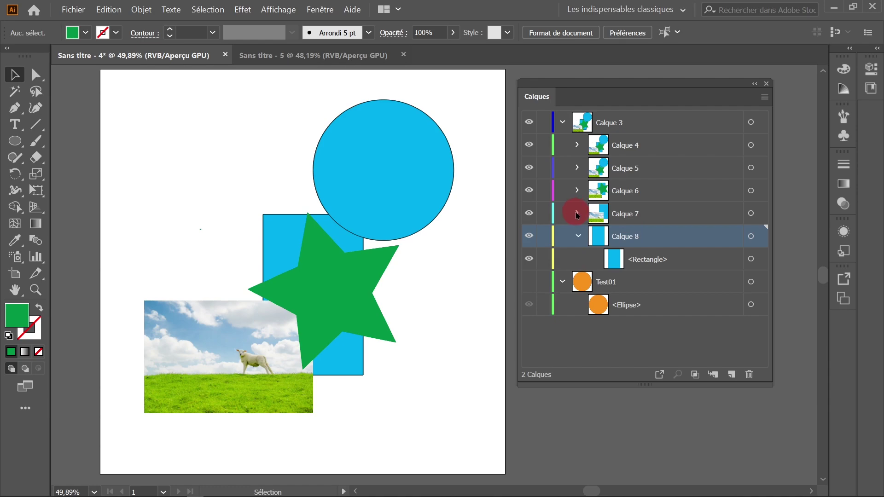
click(577, 214)
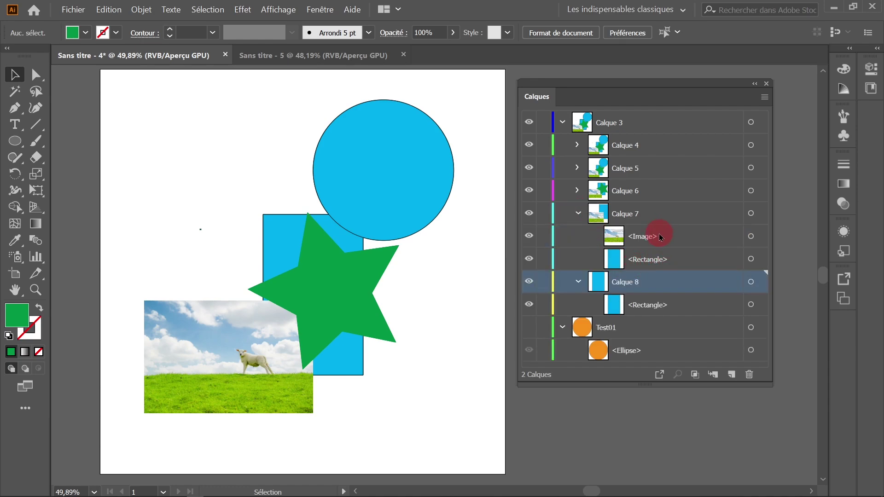
click(577, 190)
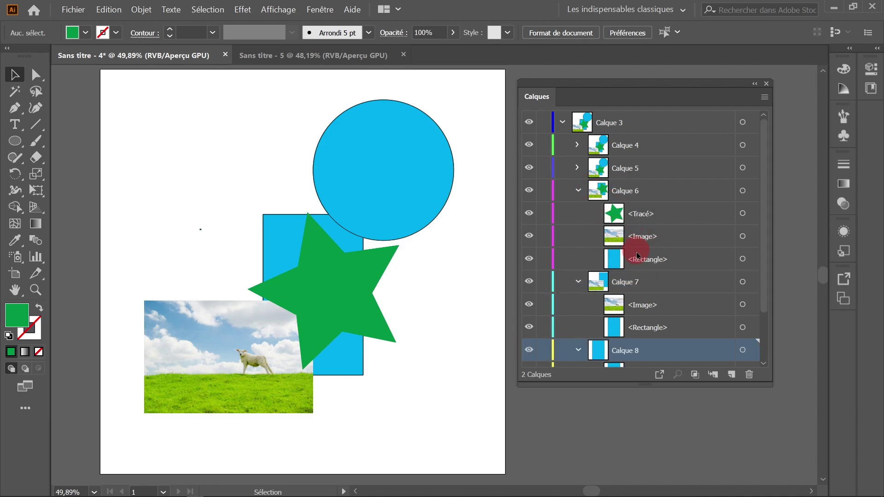
click(650, 264)
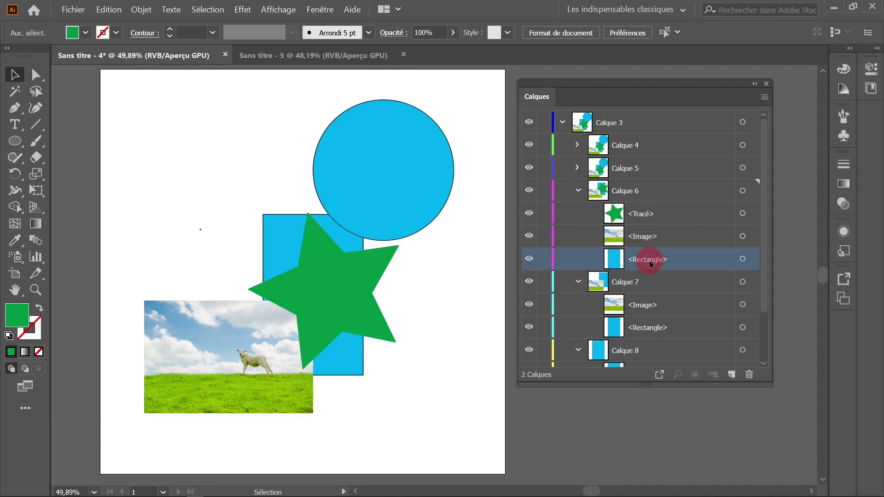
click(660, 236)
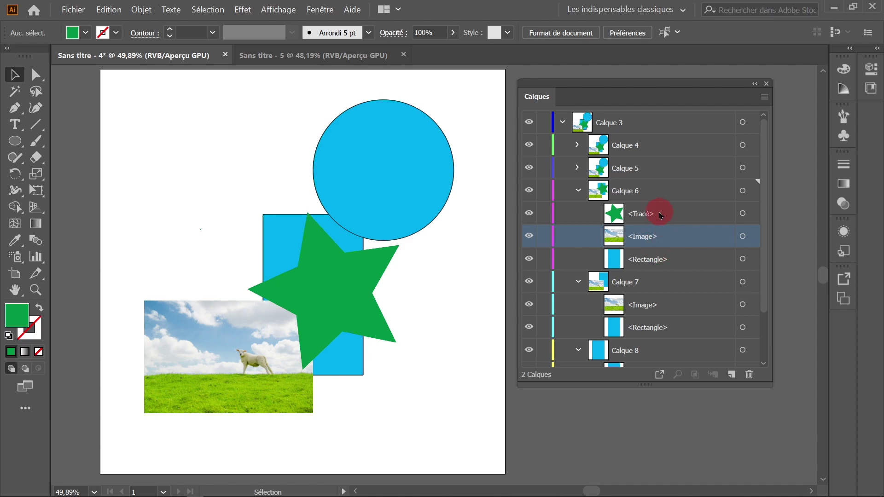
click(577, 168)
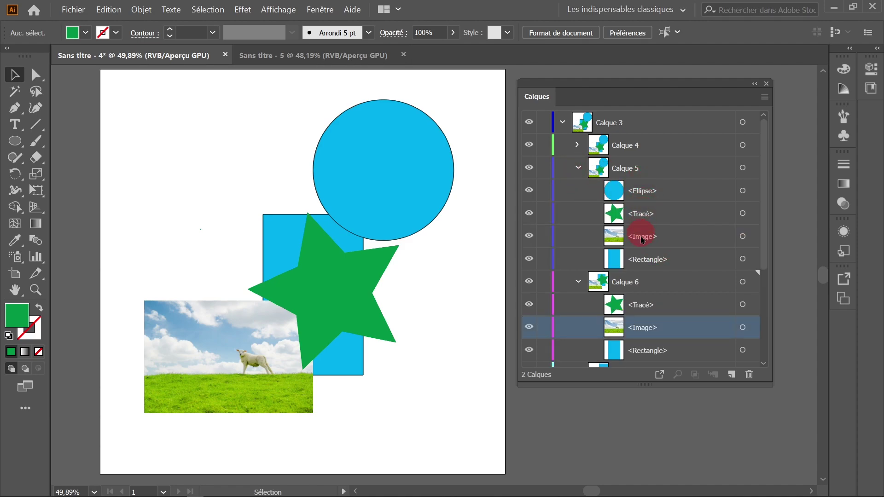
click(577, 145)
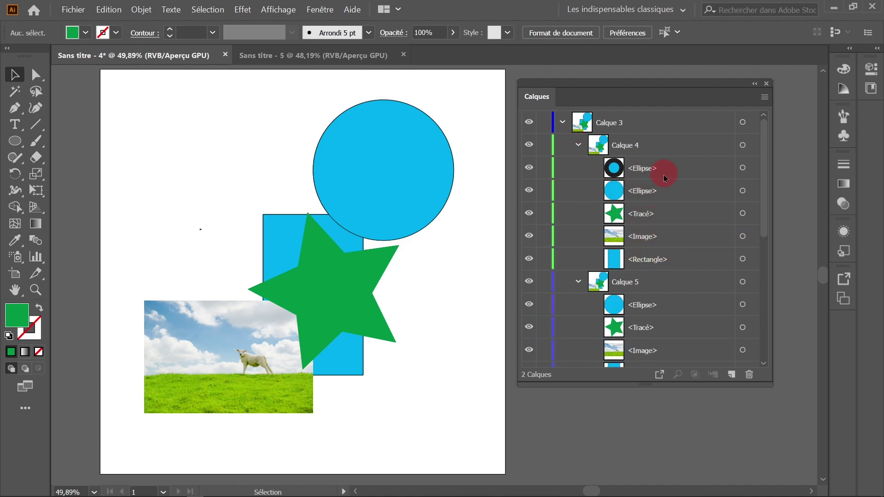
scroll(664, 177, down, 1)
scroll(664, 183, down, 3)
scroll(662, 203, down, 2)
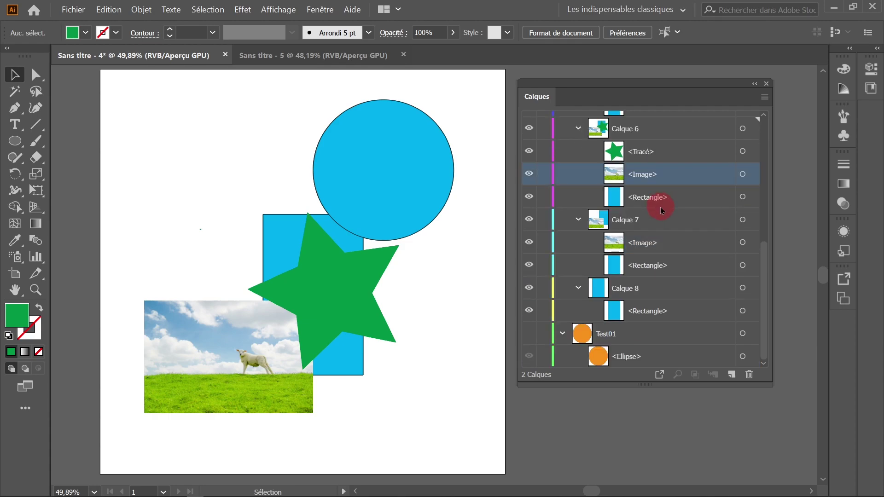
scroll(664, 260, up, 6)
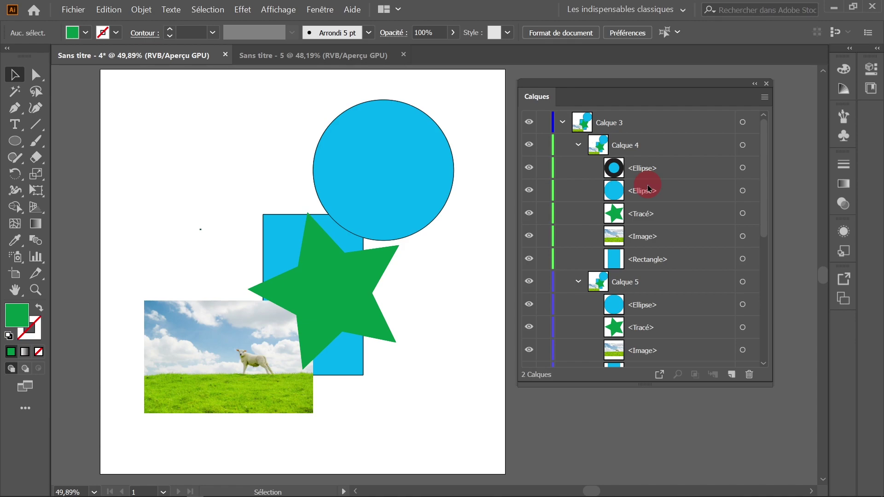
Collapse sublayers Calque 4, Calque 5 and Calque 6, and make the Layers panel taller.
click(654, 165)
click(578, 145)
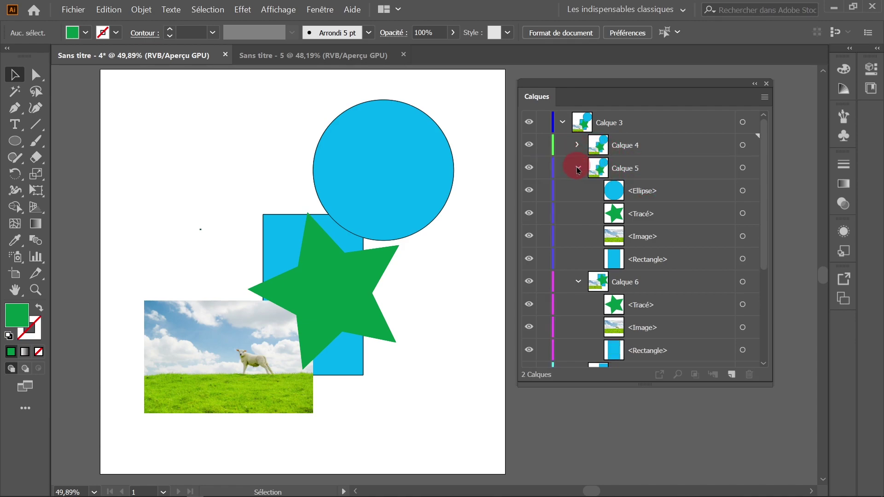
click(578, 168)
click(578, 191)
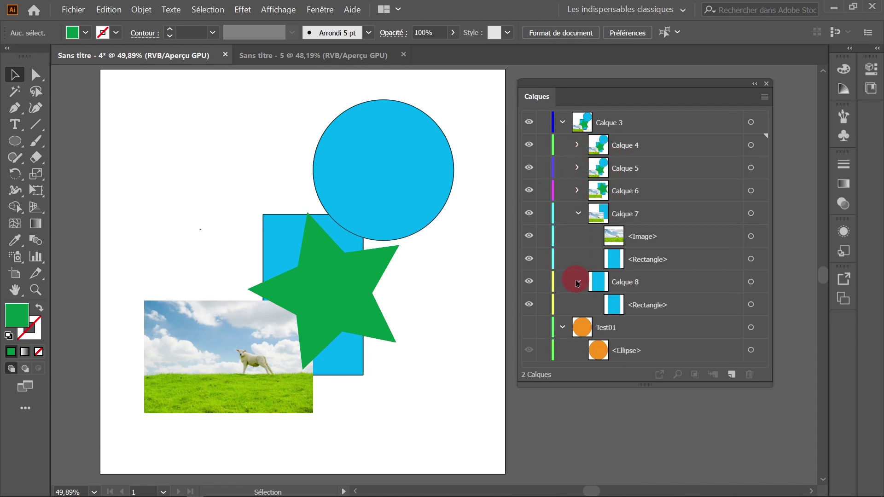
click(626, 336)
drag(638, 383, 640, 420)
Show layer Test01 again, and select and copy its orange ellipse.
click(651, 360)
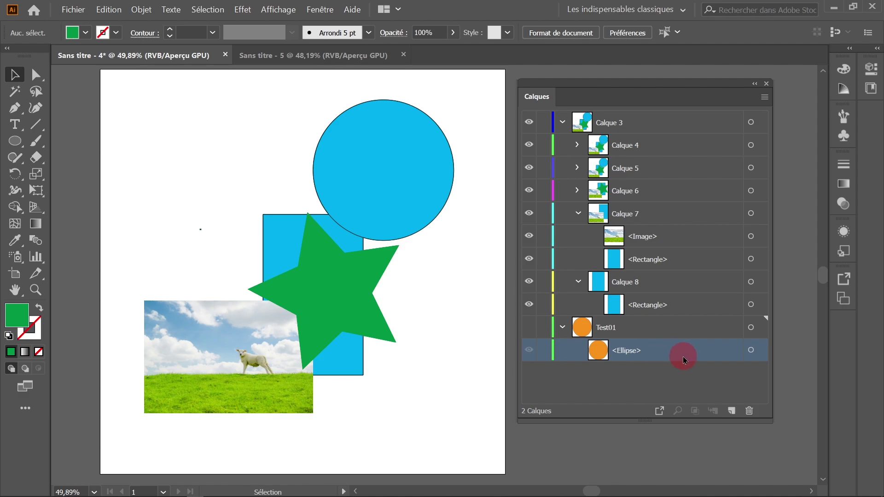
click(757, 351)
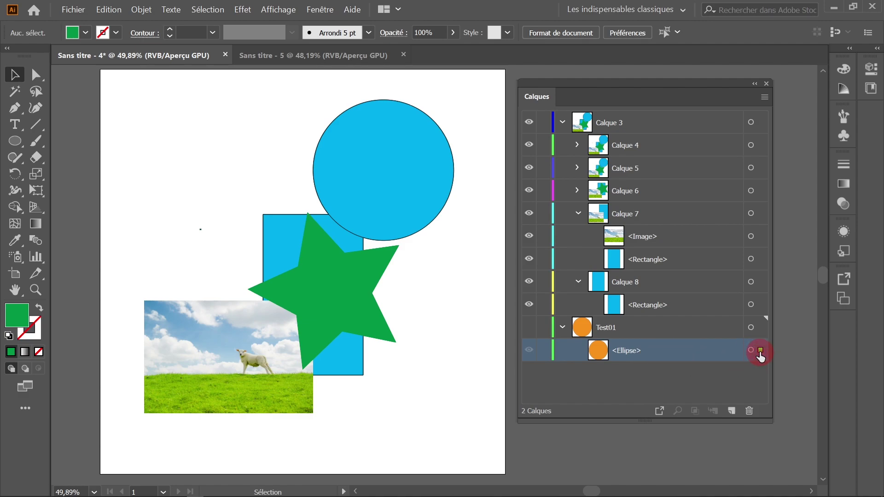
click(545, 351)
click(530, 328)
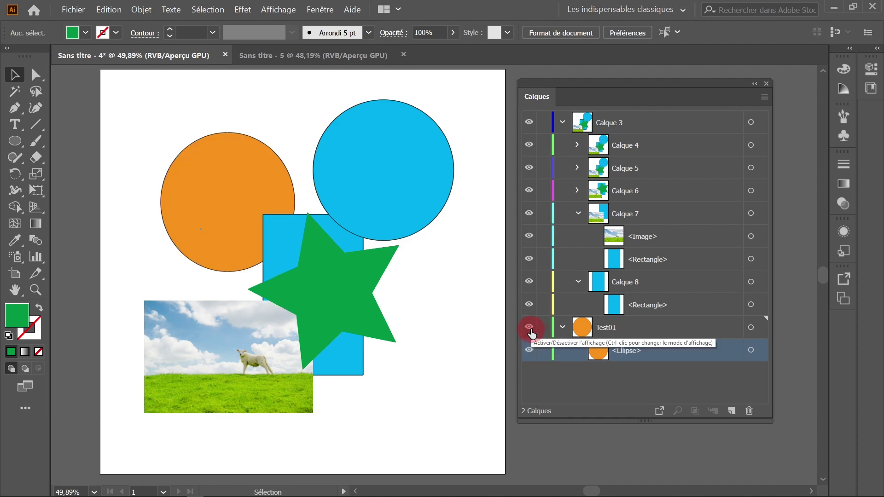
click(763, 355)
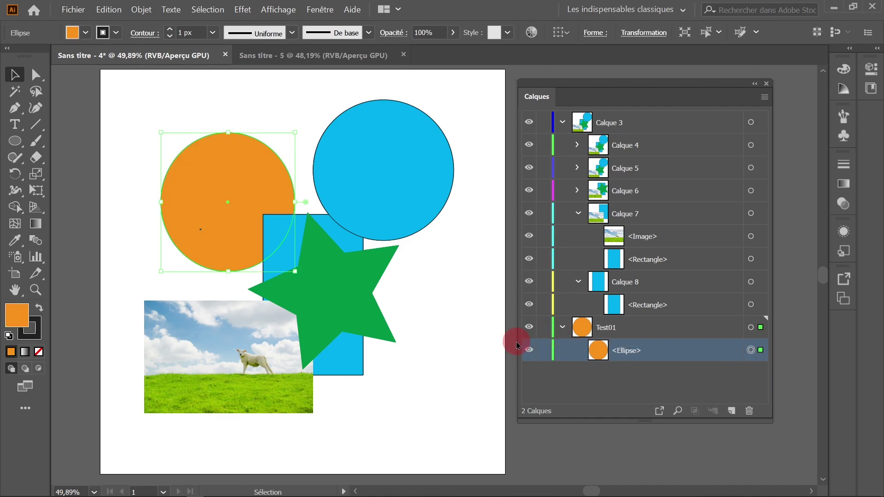
click(109, 10)
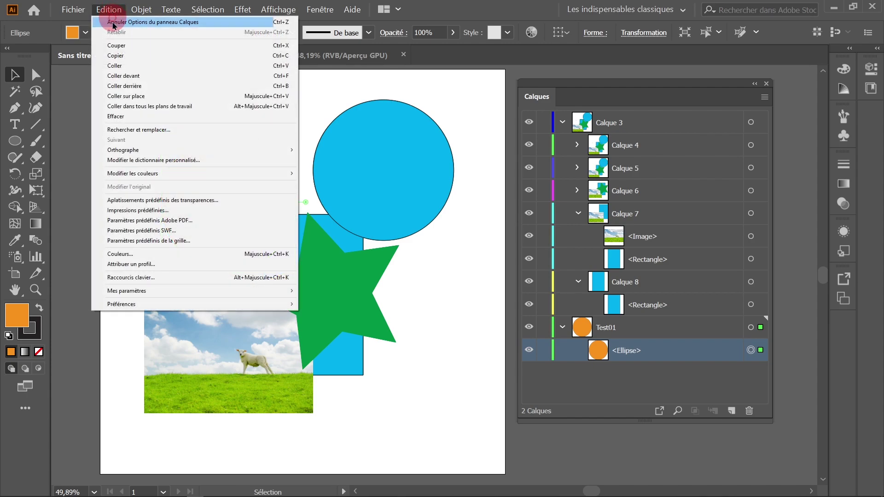
click(122, 59)
Switch to document Sans titre - 5 and check its Calque 1 layer.
click(278, 56)
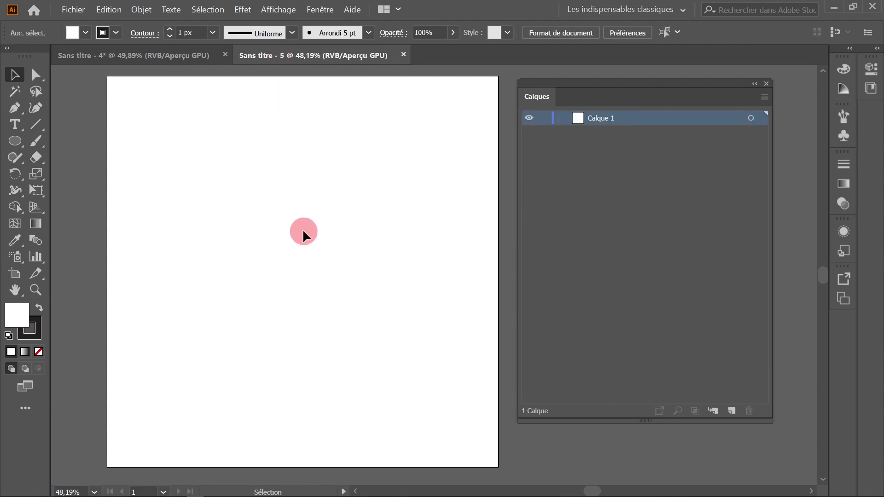
click(600, 124)
click(580, 121)
Switch to document Sans titre - 4, select the orange ellipse and inspect the layer option Coller en conservant les calques d'origine.
click(168, 55)
click(266, 175)
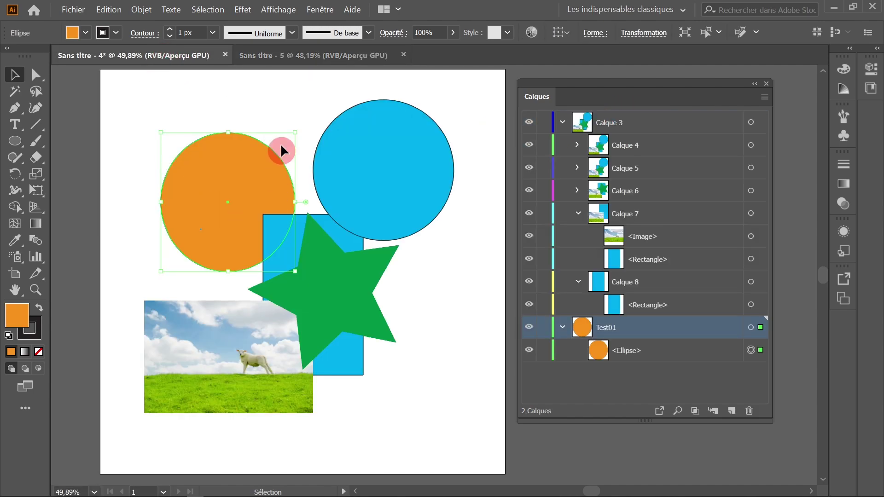
click(765, 98)
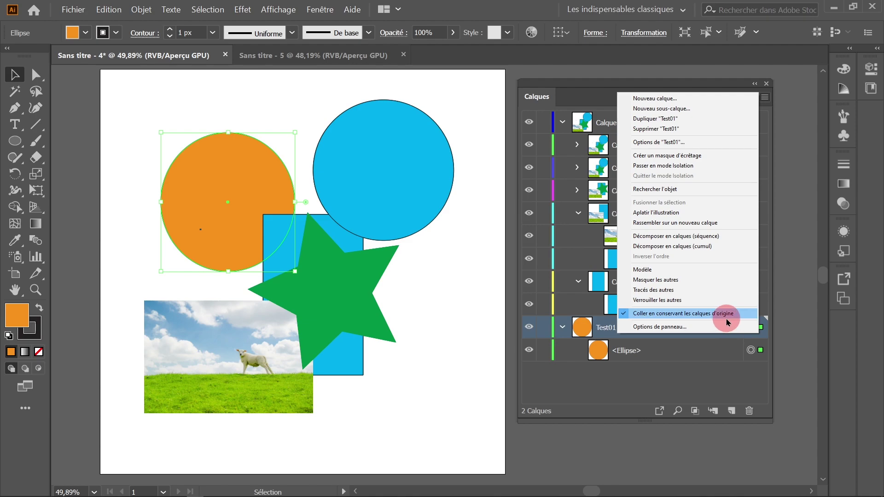
click(556, 375)
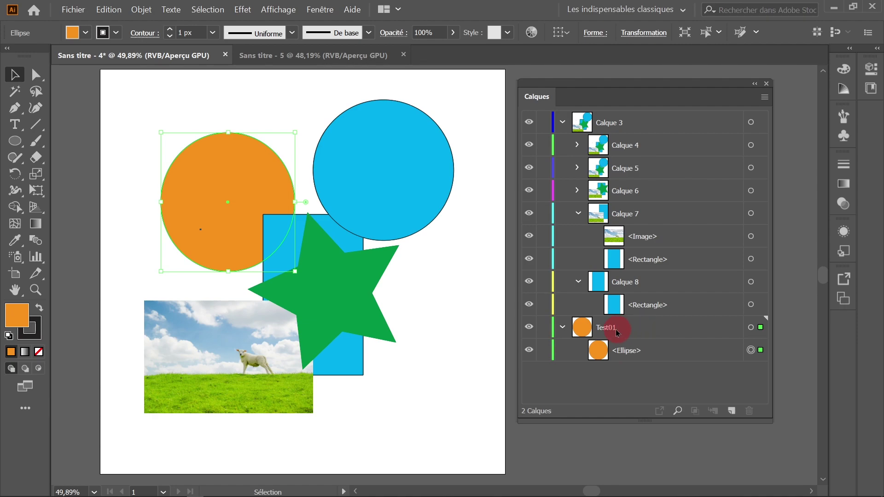
Paste the copied orange ellipse into document Sans titre - 5 and move it up and left, near the artboard's centre.
click(322, 56)
click(99, 10)
click(118, 73)
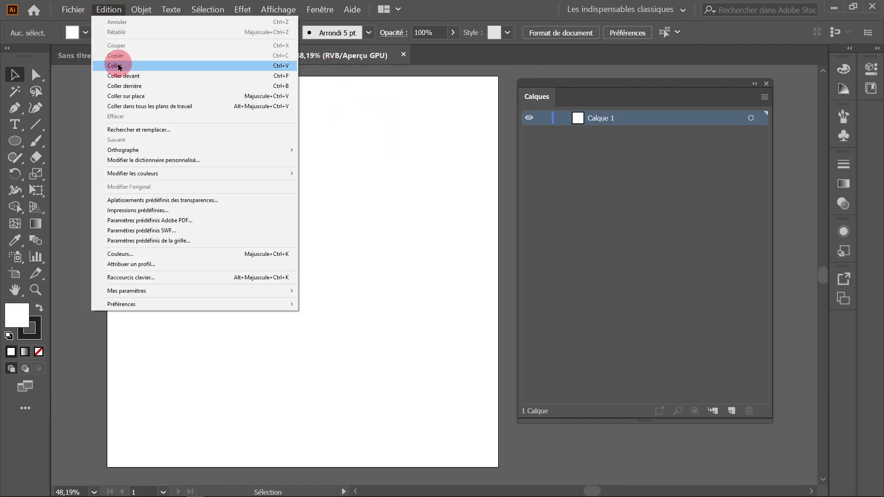
click(578, 120)
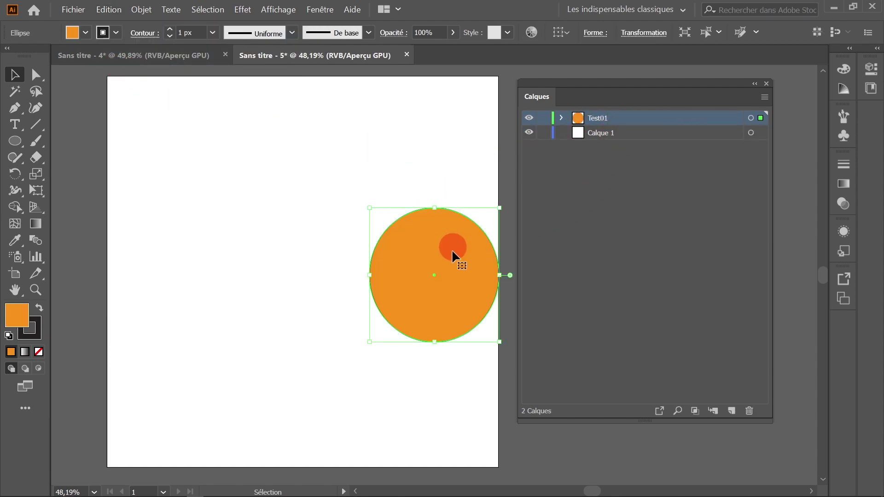
drag(415, 242, 352, 207)
click(561, 118)
click(561, 118)
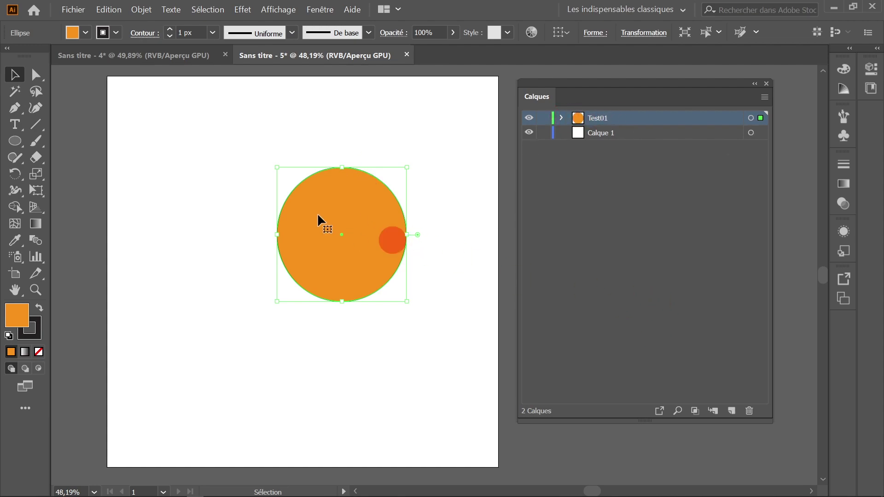
Collect layer Calque 3 of document Sans titre - 4 for export and review the available export formats.
click(157, 55)
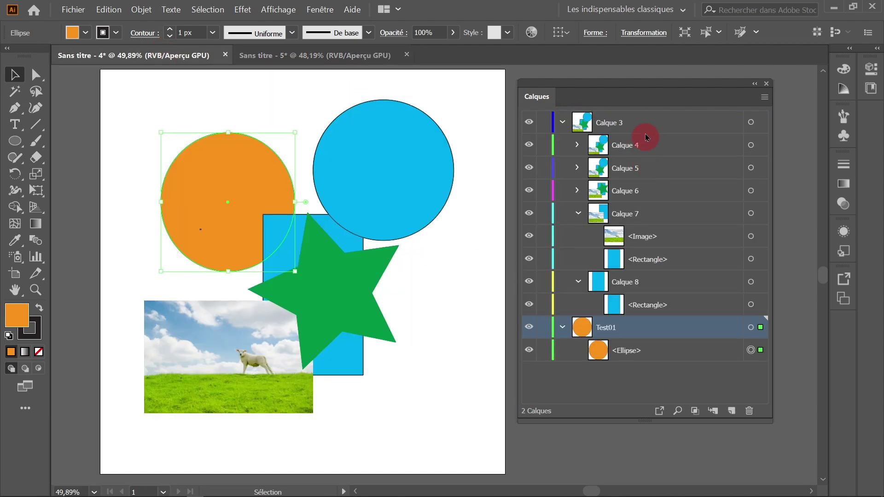
click(662, 129)
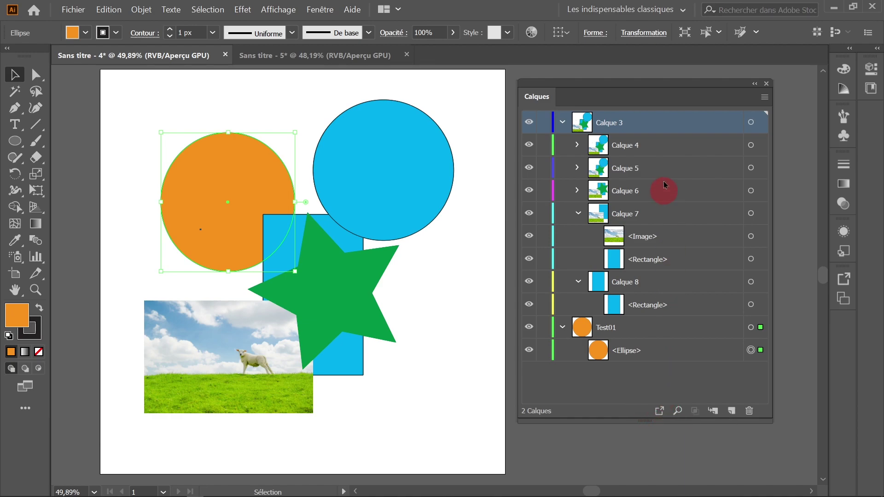
click(660, 416)
drag(669, 140, 691, 198)
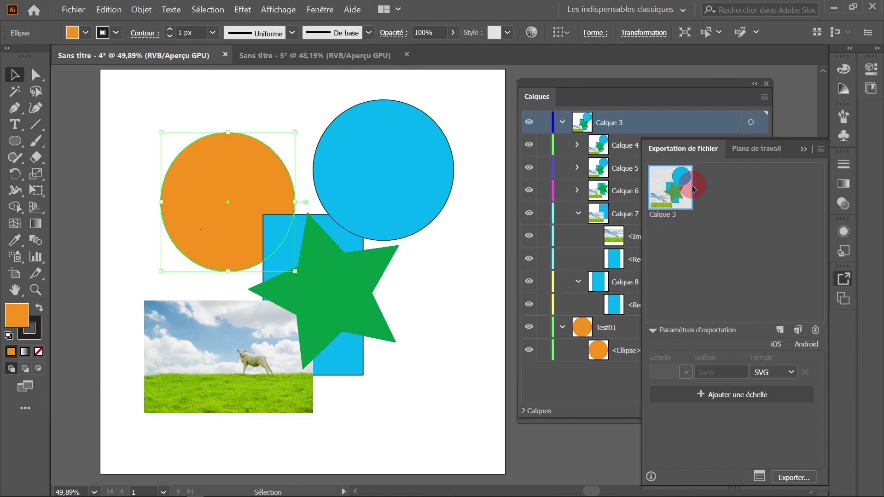
click(788, 372)
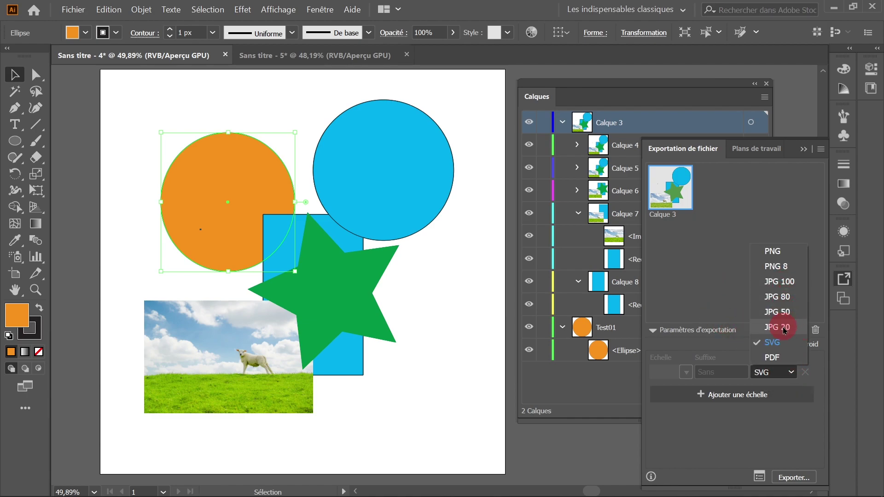
click(721, 266)
click(805, 142)
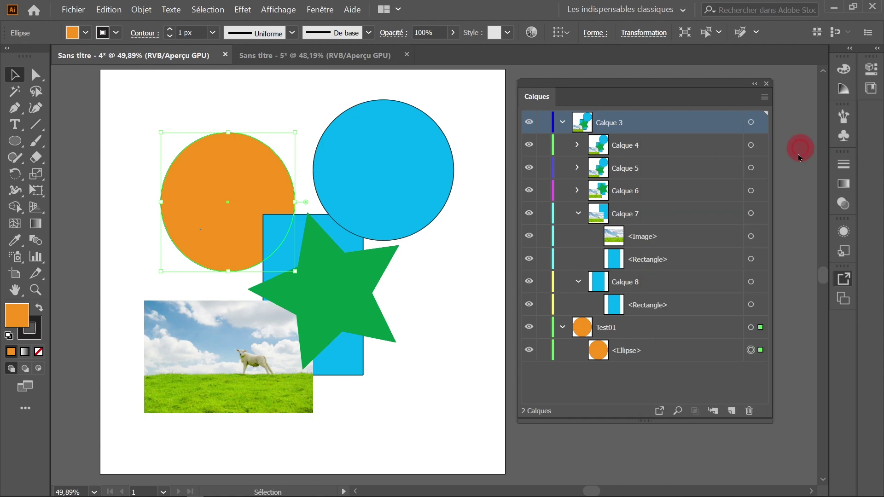
Collect the orange ellipse of layer Test01 for export, and move the Layers panel slightly up and away from the artboard.
click(658, 170)
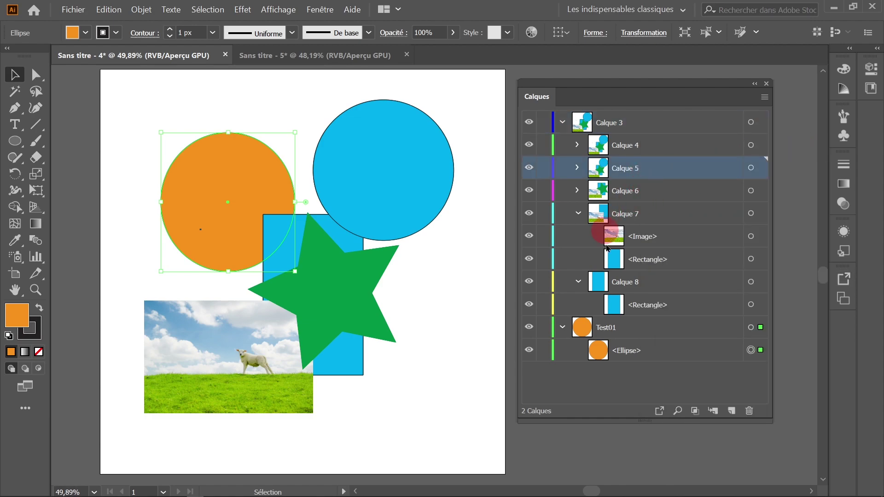
click(673, 355)
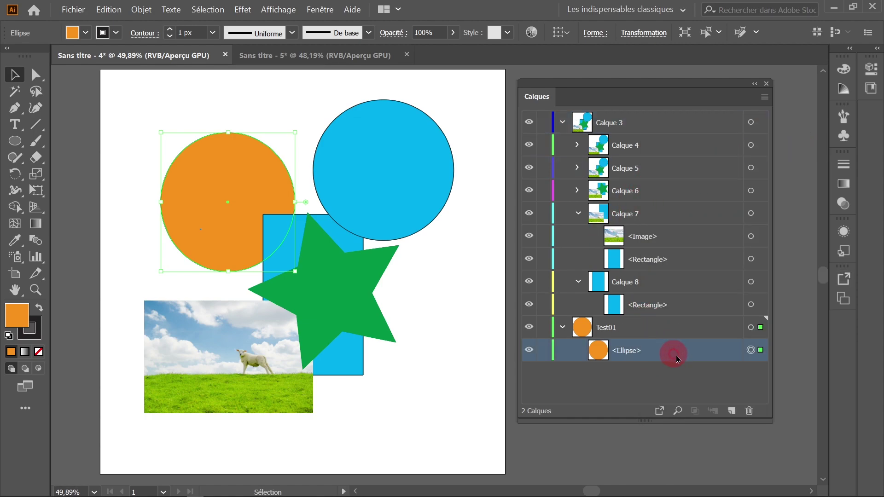
click(659, 415)
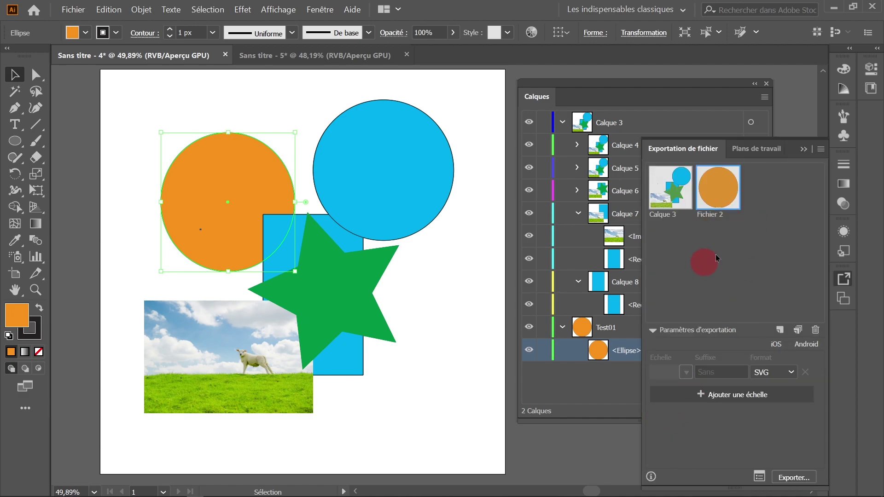
click(472, 167)
drag(612, 95, 621, 81)
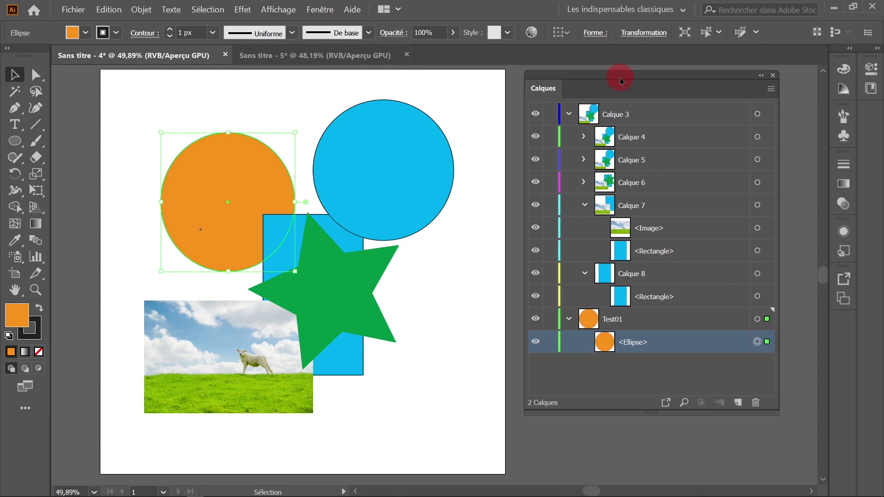